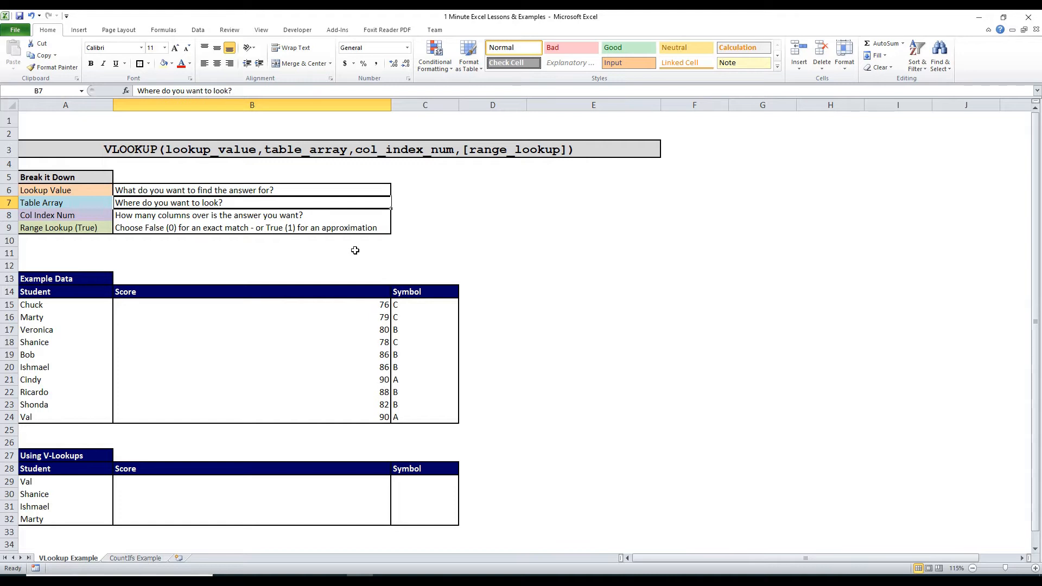
- Review the descriptions of the column index and range lookup arguments in the VLOOKUP breakdown table
{"action": "key", "text": "Down"}
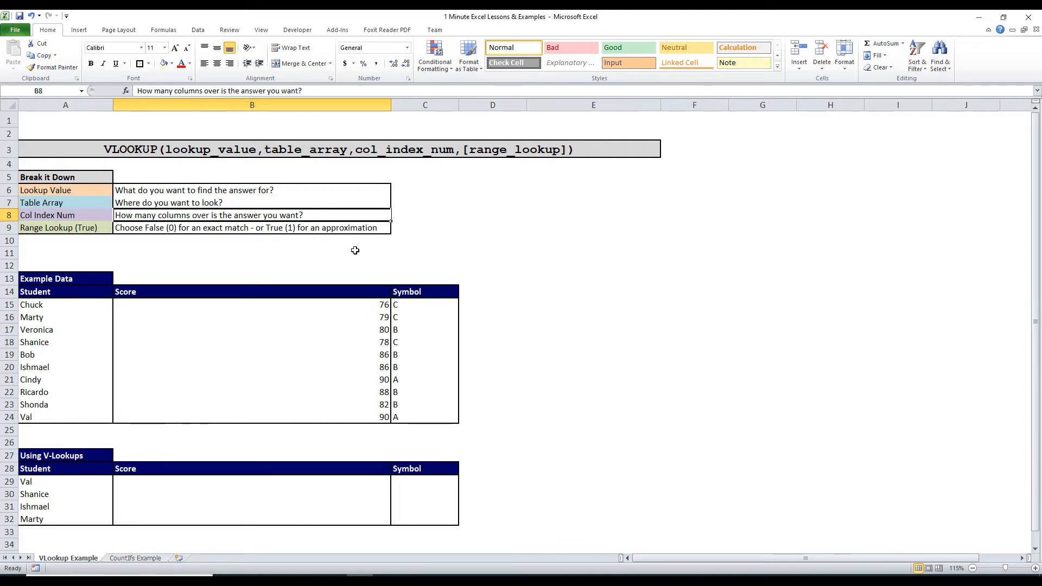
{"action": "key", "text": "Down"}
{"action": "key", "text": "Left"}
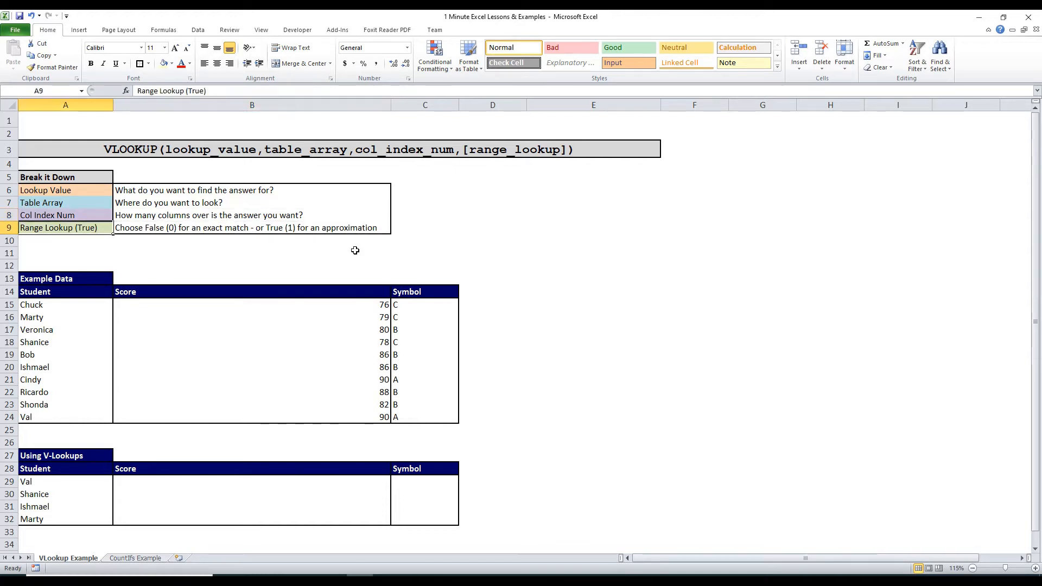
{"action": "key", "text": "shift+Right"}
{"action": "key", "text": "shift+Left"}
{"action": "key", "text": "Right"}
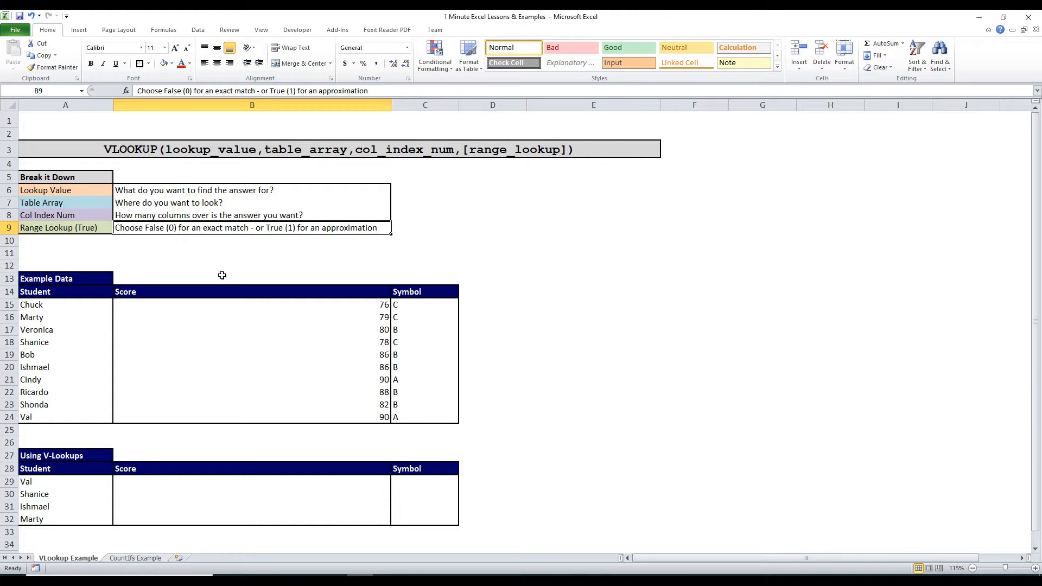
- Examine the example data's student, score and symbol columns and the list of students needing lookups
{"action": "left_click", "coordinate": [354, 482]}
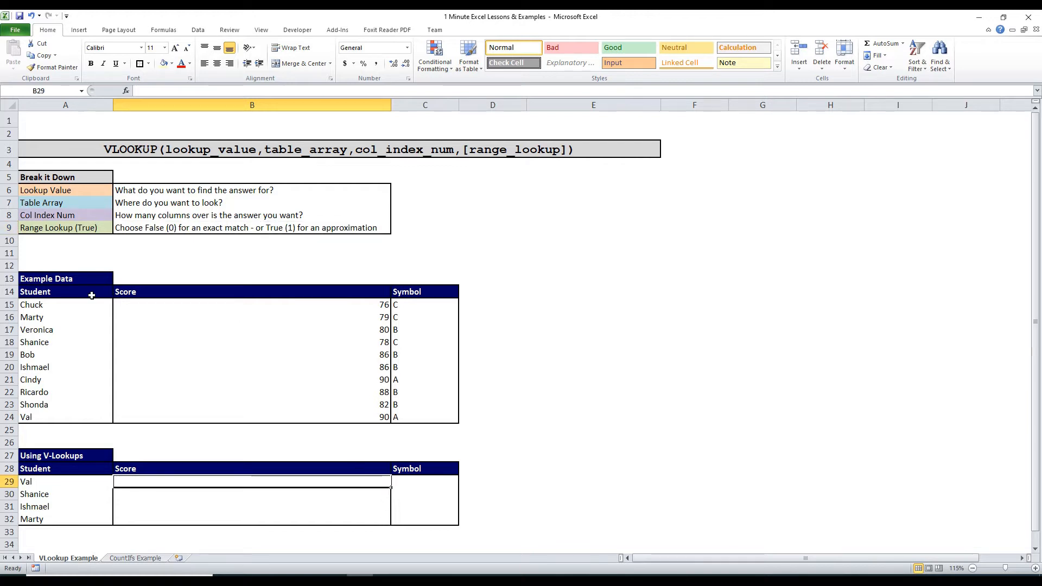
{"action": "left_click_drag", "start_coordinate": [39, 291], "coordinate": [422, 419]}
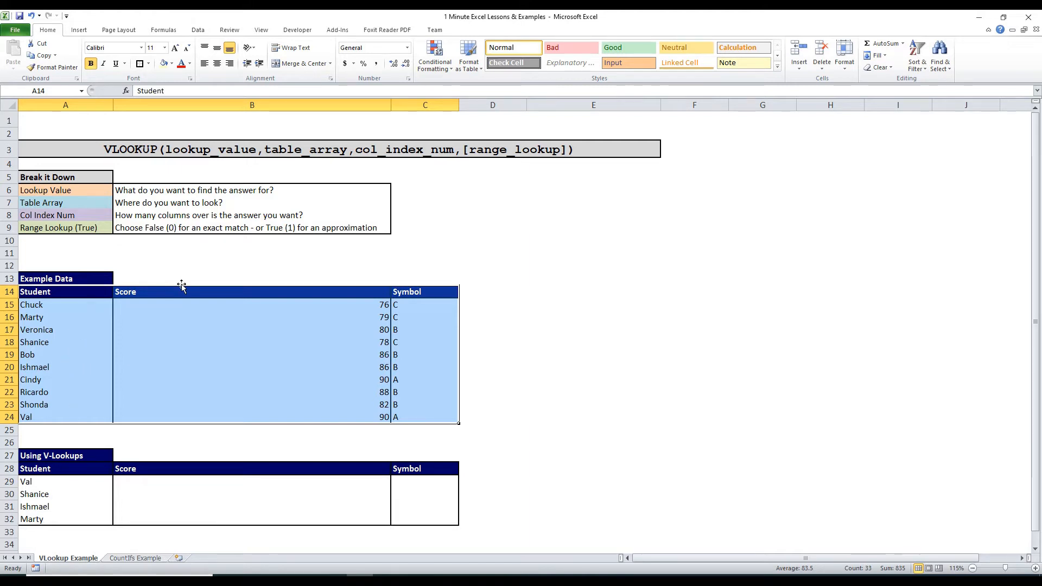
{"action": "left_click_drag", "start_coordinate": [47, 294], "coordinate": [28, 414]}
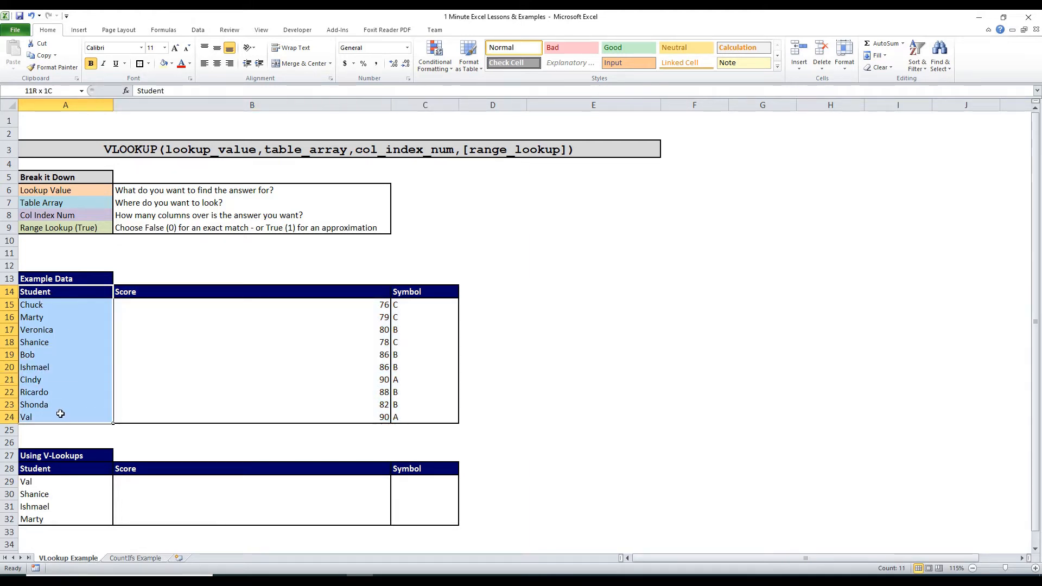
{"action": "left_click", "coordinate": [310, 300]}
{"action": "left_click", "coordinate": [321, 354]}
{"action": "left_click", "coordinate": [327, 378]}
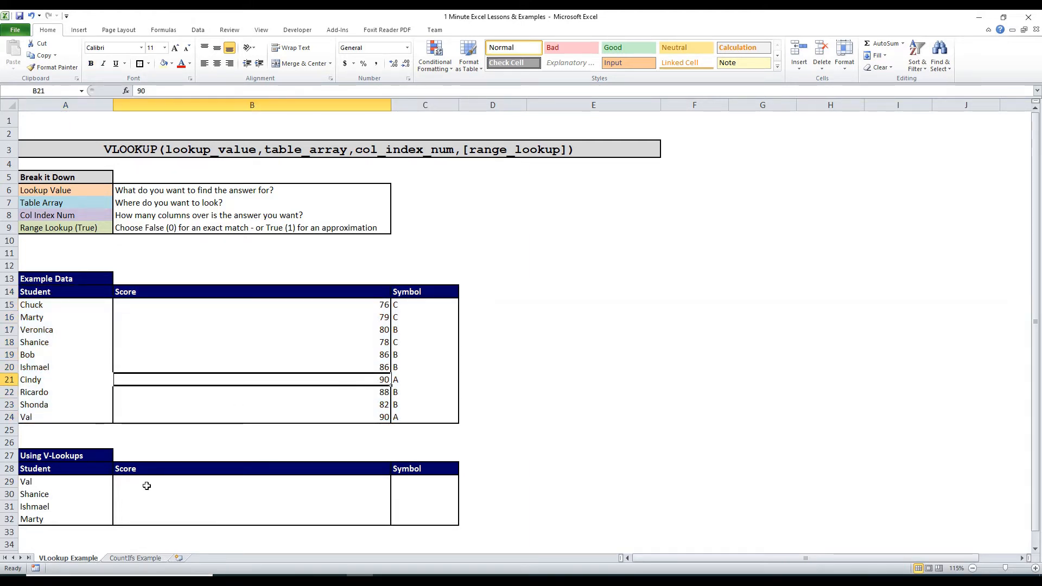
{"action": "left_click", "coordinate": [39, 487]}
{"action": "left_click_drag", "start_coordinate": [39, 488], "coordinate": [34, 519]}
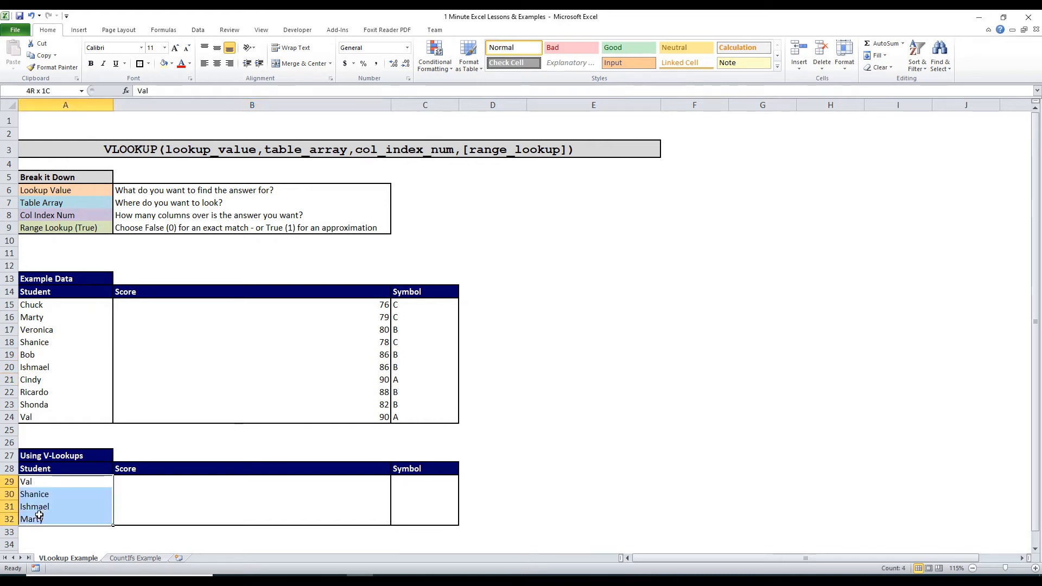
- Start a VLOOKUP formula in B29 with $A29 as the lookup value, locking only the column
{"action": "left_click", "coordinate": [228, 483]}
{"action": "type", "text": "=v"}
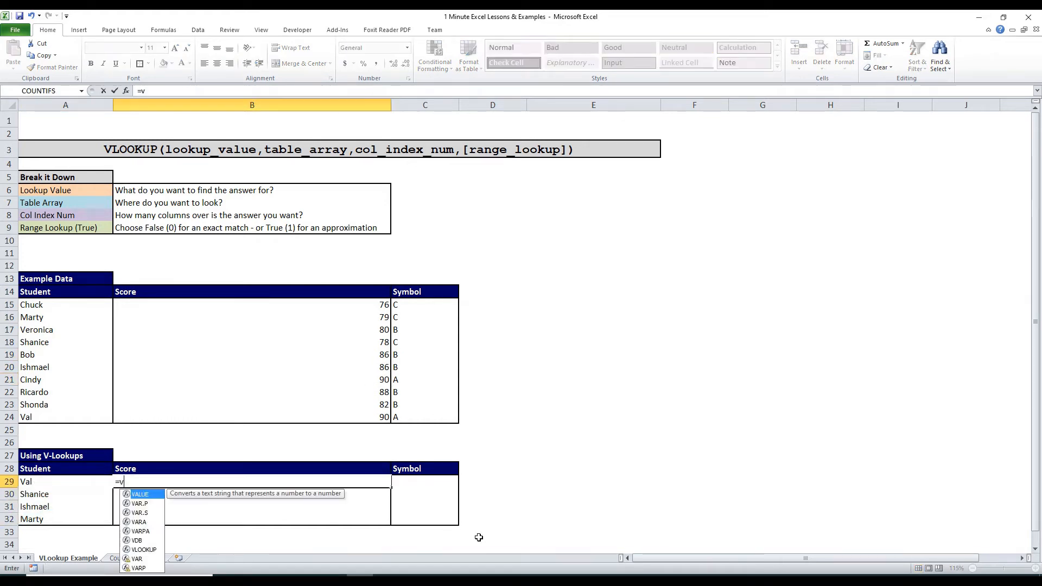
{"action": "type", "text": "lookup("}
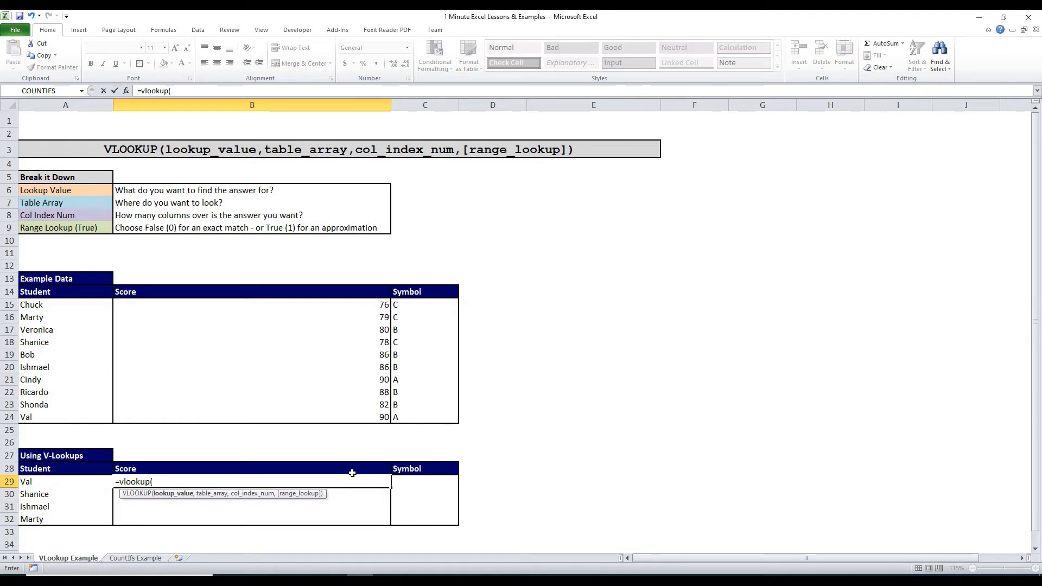
{"action": "left_click", "coordinate": [38, 483]}
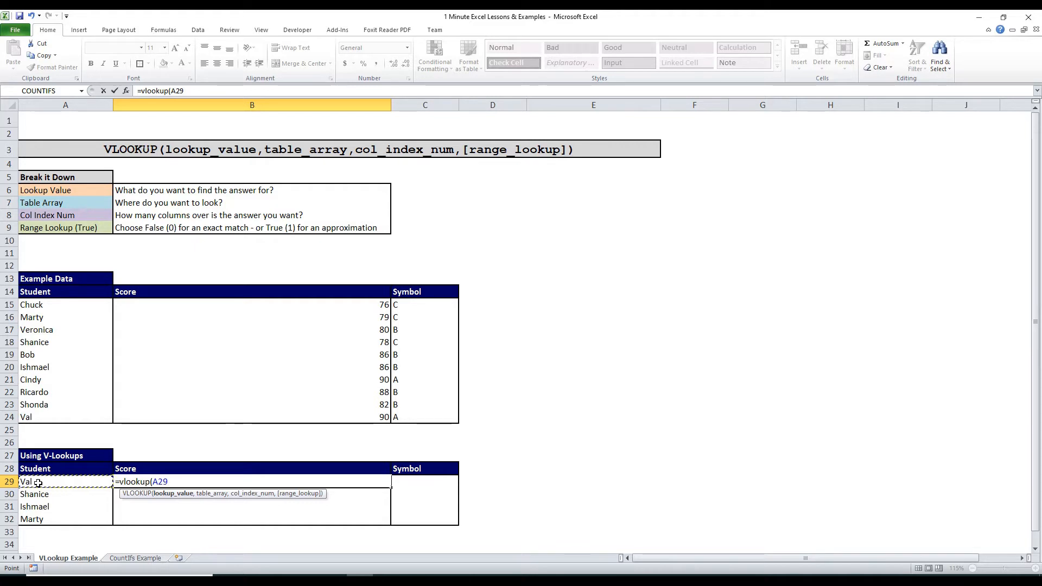
{"action": "key", "text": "F4"}
{"action": "key", "text": "F4"}
{"action": "key", "text": "F4"}
{"action": "type", "text": ","}
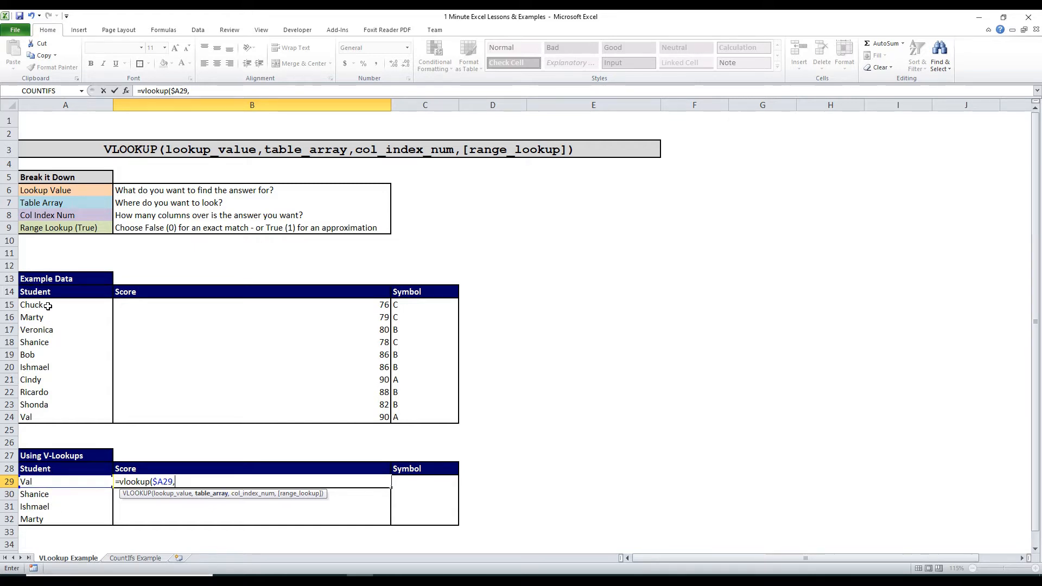
- Complete the B29 formula with absolute table array $A$15:$C$24, column index 2 and range lookup 0
{"action": "left_click_drag", "start_coordinate": [57, 302], "coordinate": [432, 415]}
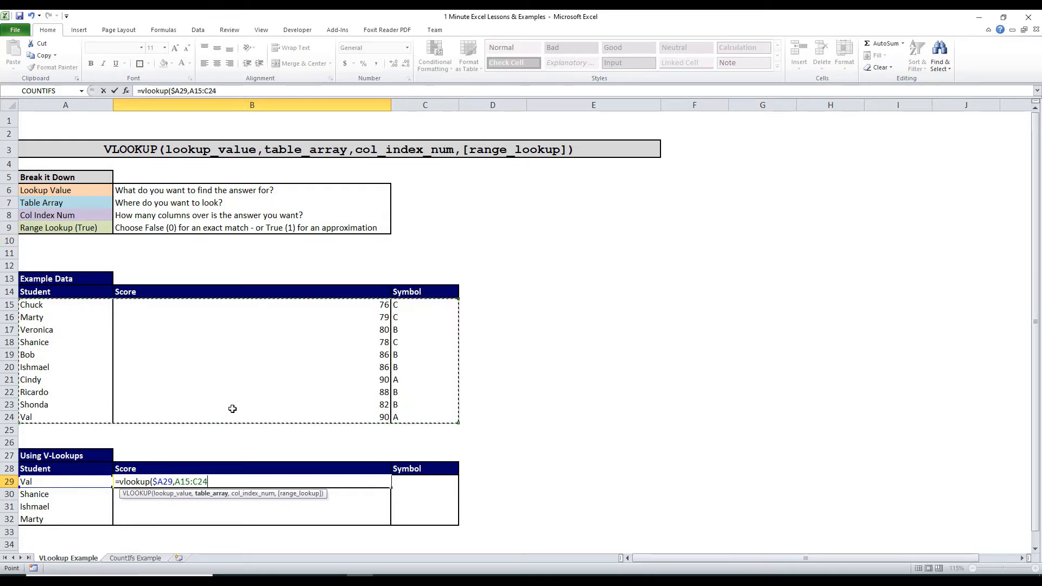
{"action": "key", "text": "F4"}
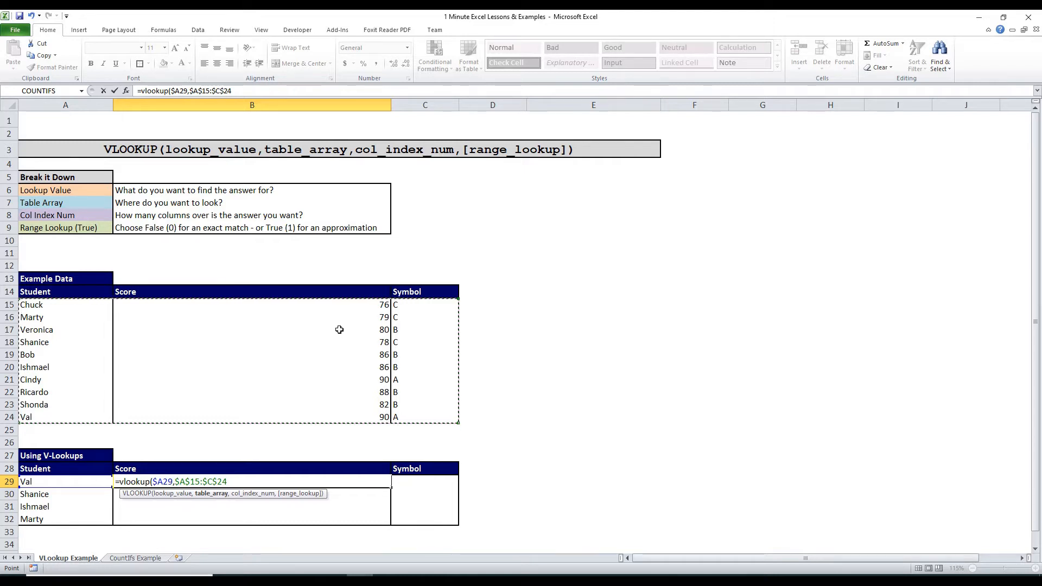
{"action": "type", "text": ","}
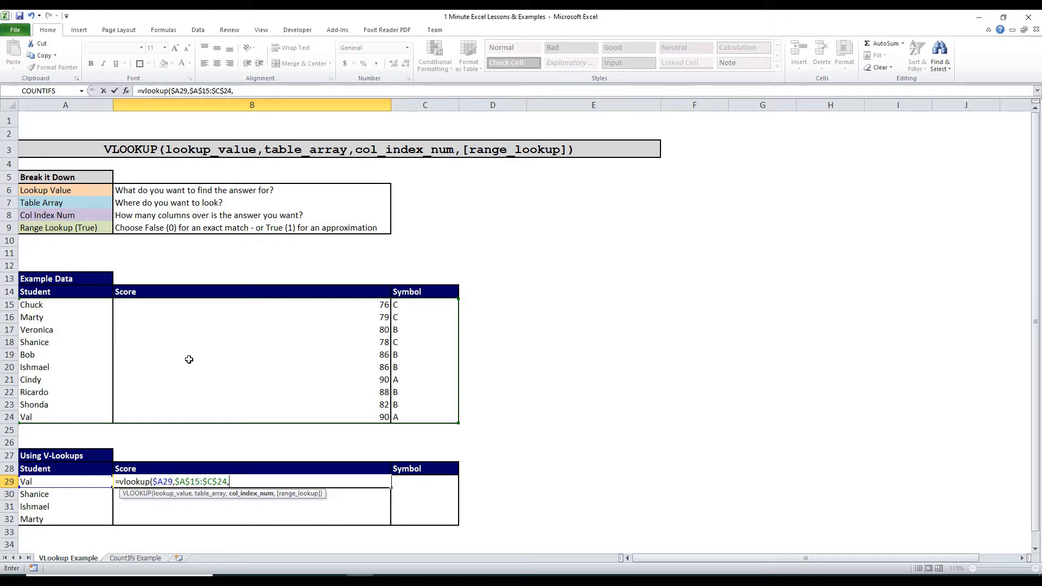
{"action": "type", "text": "2,0"}
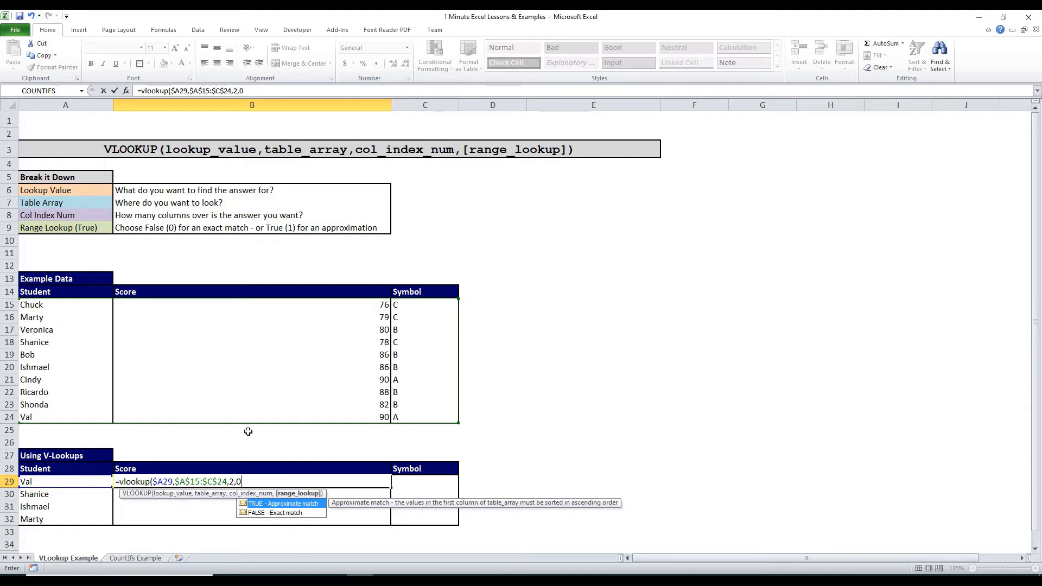
{"action": "type", "text": ")"}
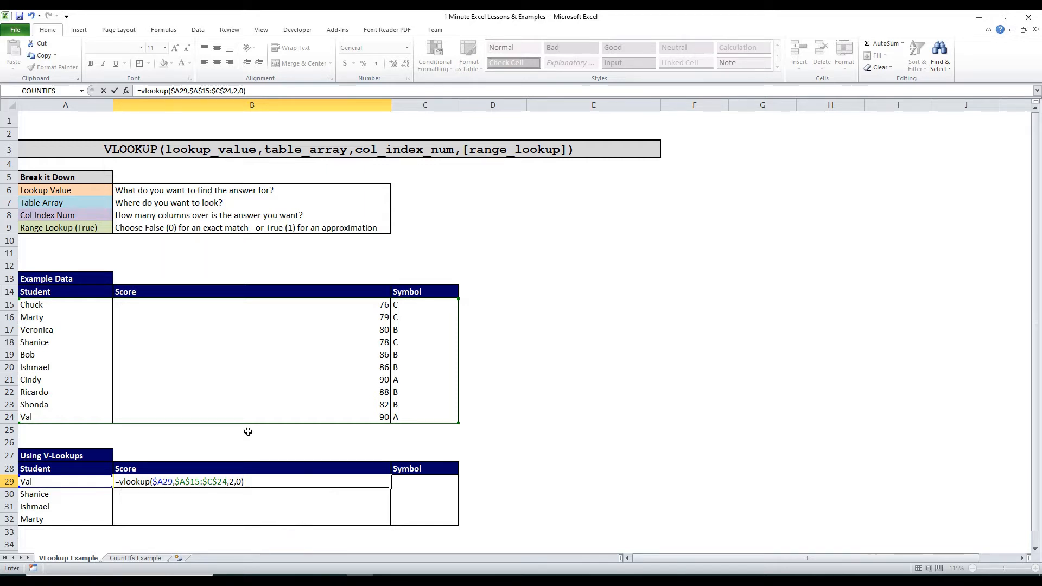
{"action": "key", "text": "Return"}
- Copy the B29 score formula and paste it as formulas only through B32
{"action": "key", "text": "Up"}
{"action": "key", "text": "ctrl+c"}
{"action": "key", "text": "shift+Down"}
{"action": "key", "text": "shift+Down"}
{"action": "key", "text": "shift+Down"}
{"action": "key", "text": "ctrl+alt+v"}
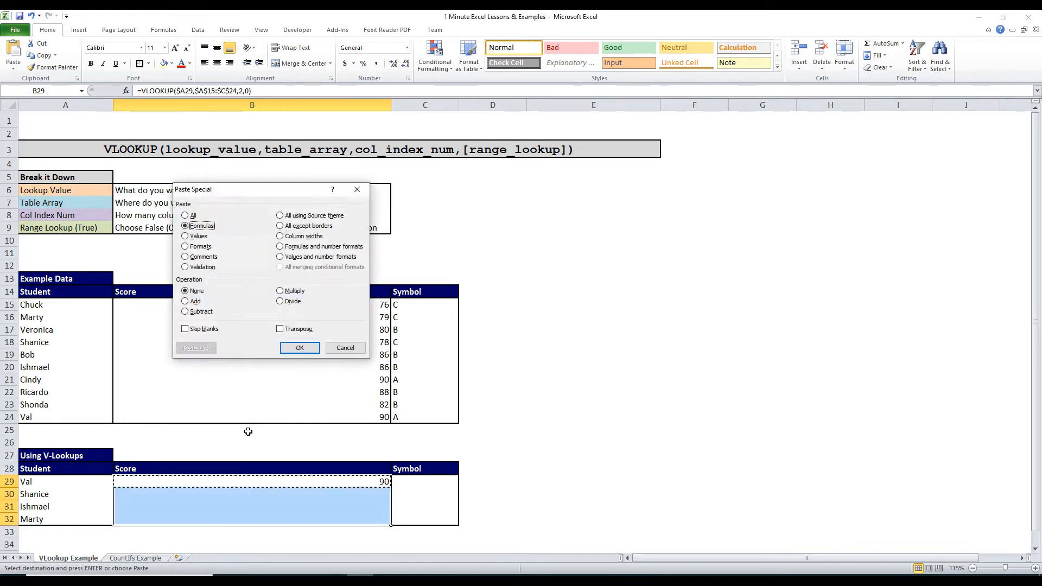
{"action": "key", "text": "Return"}
- Paste the score formula into C29 as formulas only and change its column index to return the Symbol column
{"action": "key", "text": "Up"}
{"action": "key", "text": "Right"}
{"action": "key", "text": "ctrl+alt+v"}
{"action": "key", "text": "Return"}
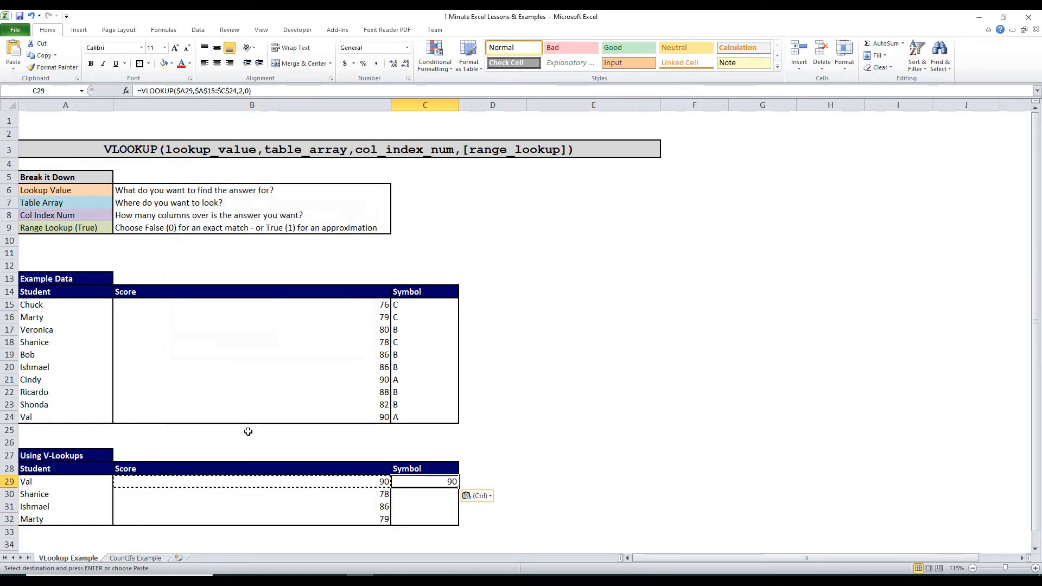
{"action": "left_click", "coordinate": [242, 90]}
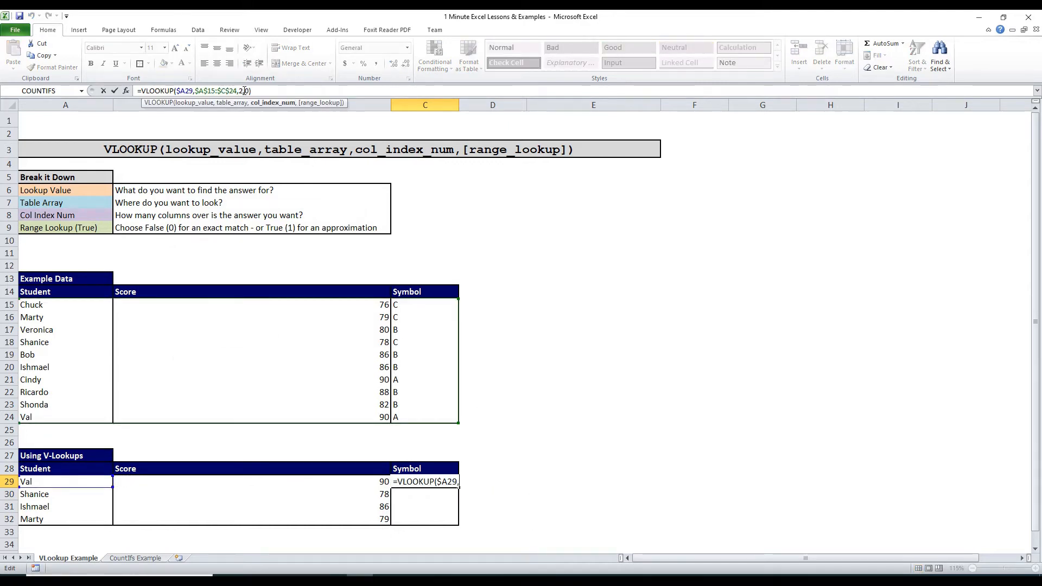
{"action": "key", "text": "Return"}
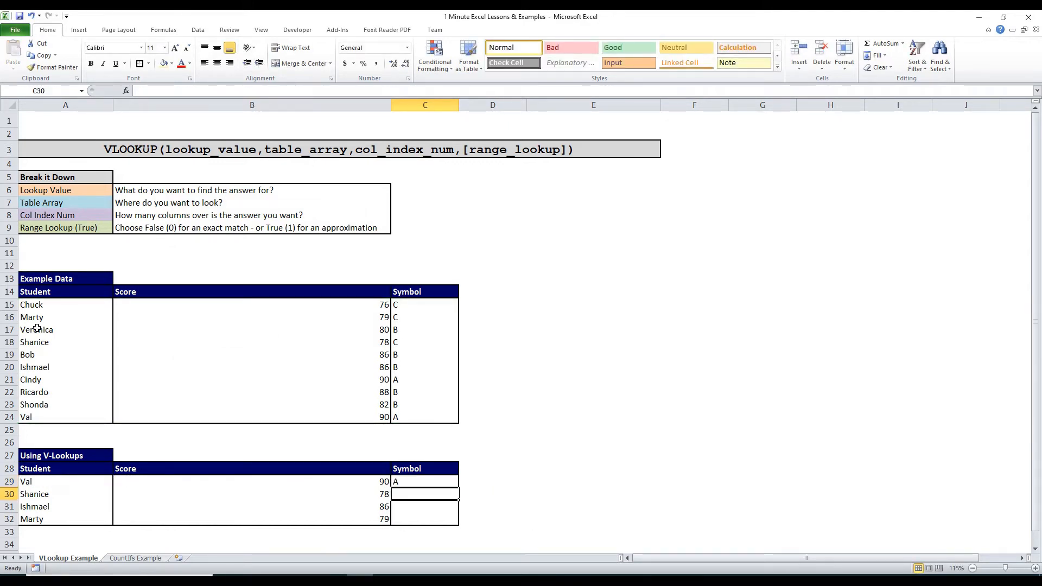
{"action": "left_click", "coordinate": [49, 308]}
{"action": "left_click", "coordinate": [382, 304]}
{"action": "left_click", "coordinate": [409, 295]}
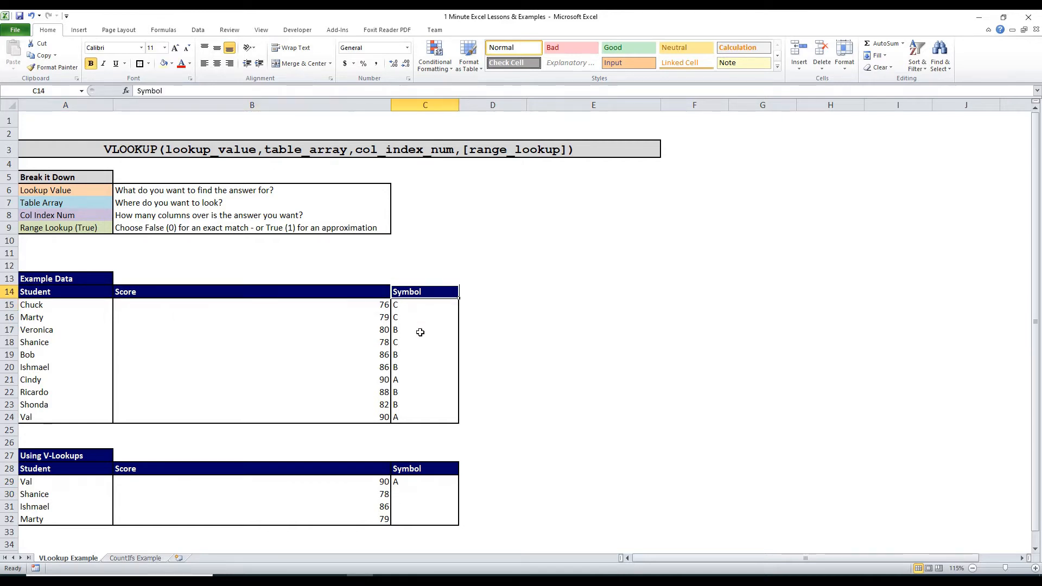
- Copy the C29 symbol formula and paste it as formulas only through C32
{"action": "left_click", "coordinate": [417, 482]}
{"action": "key", "text": "ctrl+c"}
{"action": "key", "text": "shift+Down"}
{"action": "key", "text": "shift+Down"}
{"action": "key", "text": "shift+Down"}
{"action": "key", "text": "ctrl+alt+v"}
{"action": "key", "text": "Return"}
{"action": "left_click", "coordinate": [33, 481]}
{"action": "left_click", "coordinate": [165, 481]}
{"action": "left_click", "coordinate": [438, 483]}
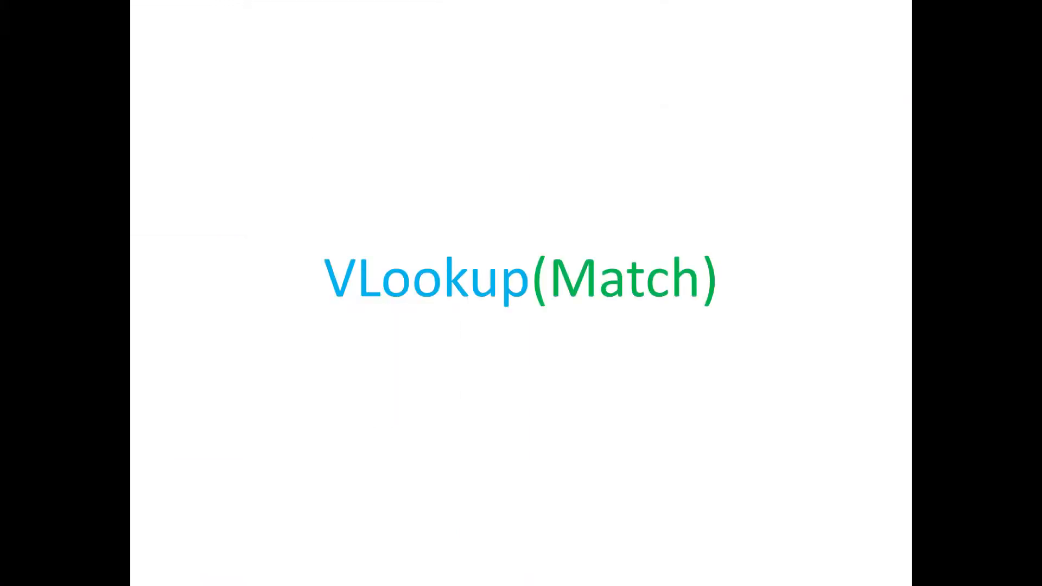
- Examine the Col Index Num argument, the example data and the lookup table on the VLookup(Match) Example sheet
{"action": "left_click", "coordinate": [60, 237]}
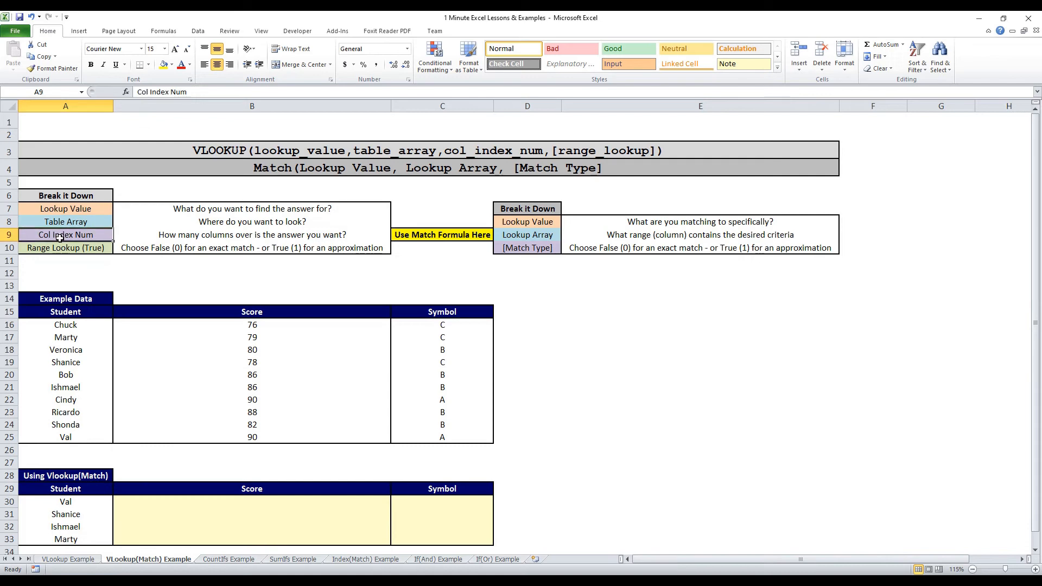
{"action": "left_click_drag", "start_coordinate": [69, 235], "coordinate": [168, 235]}
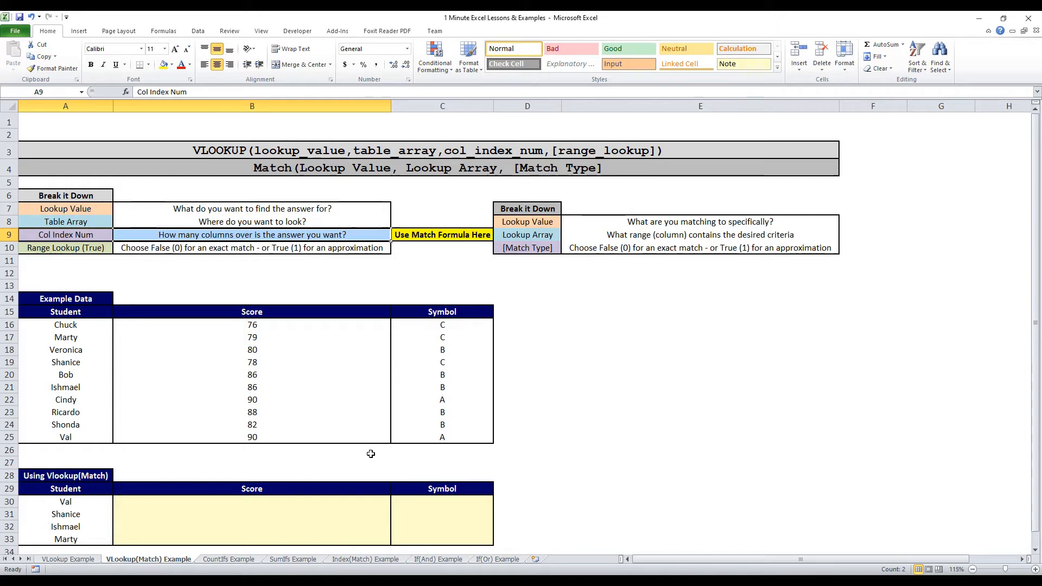
{"action": "left_click", "coordinate": [241, 502]}
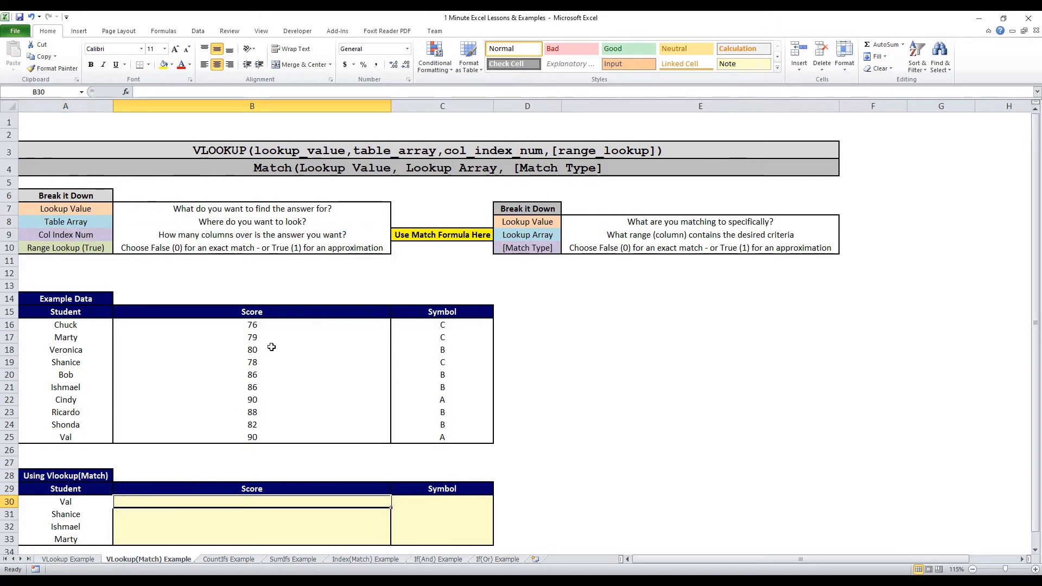
{"action": "left_click_drag", "start_coordinate": [77, 318], "coordinate": [441, 440]}
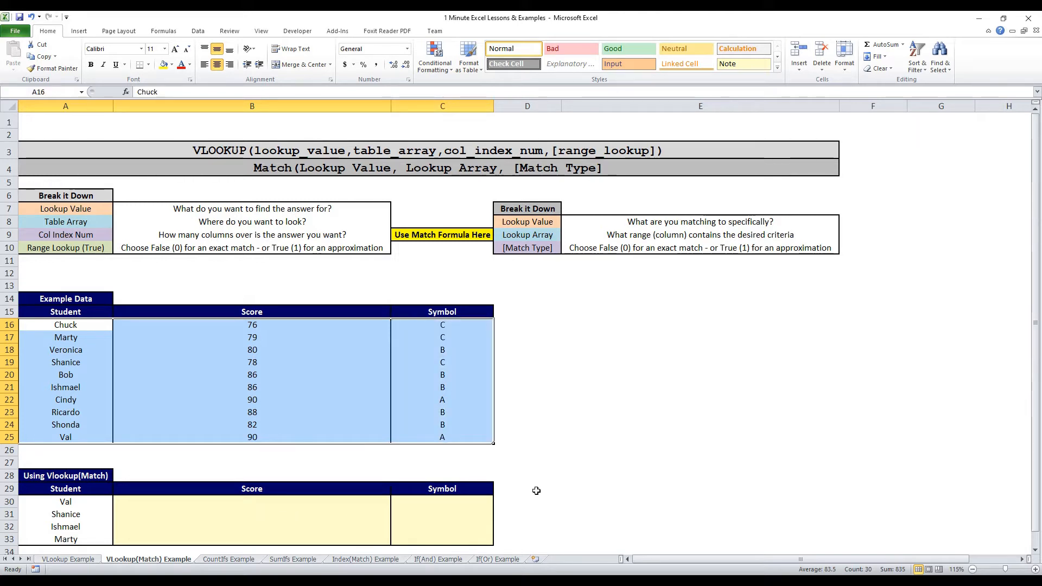
{"action": "left_click_drag", "start_coordinate": [506, 506], "coordinate": [623, 502]}
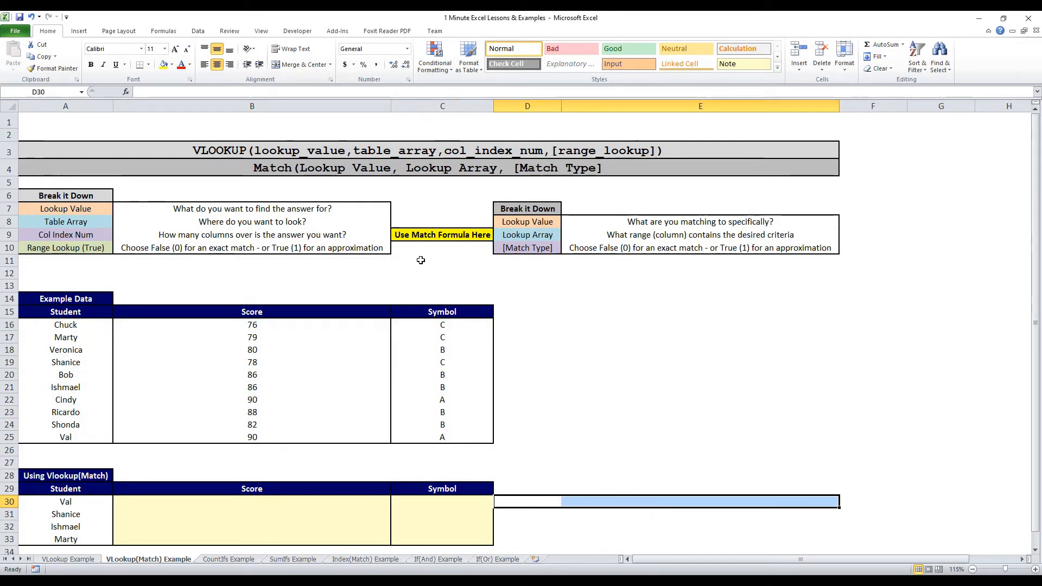
- Start a VLOOKUP formula in B30 with $A30 as the lookup value, locking only the column
{"action": "left_click", "coordinate": [283, 500]}
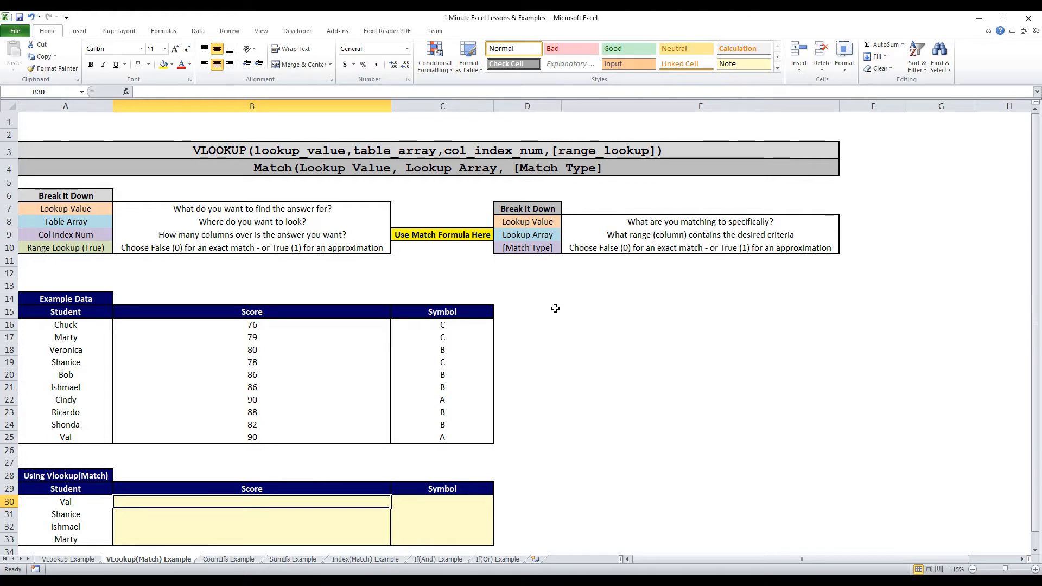
{"action": "type", "text": "="}
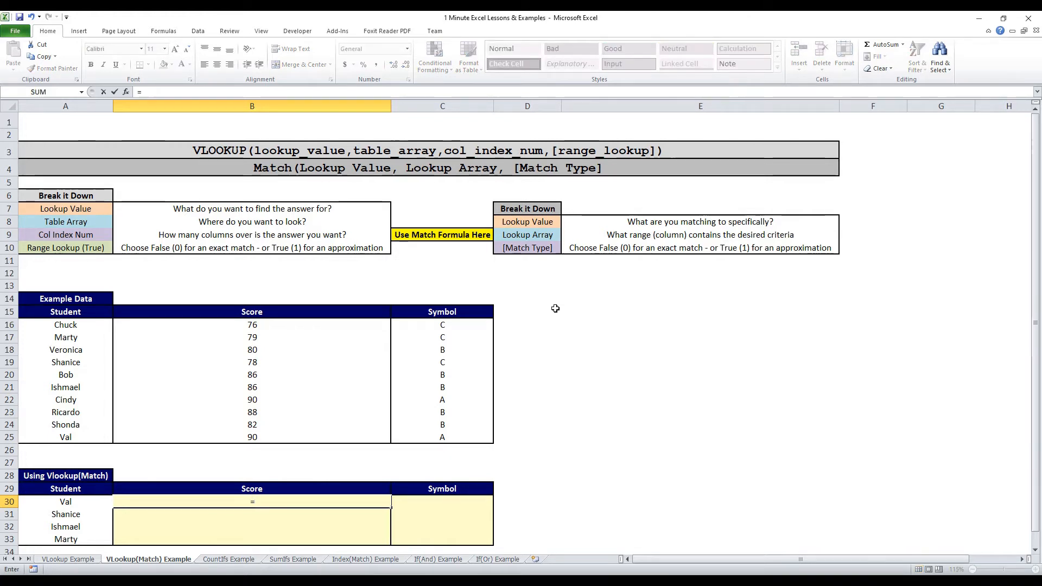
{"action": "type", "text": "vlookup("}
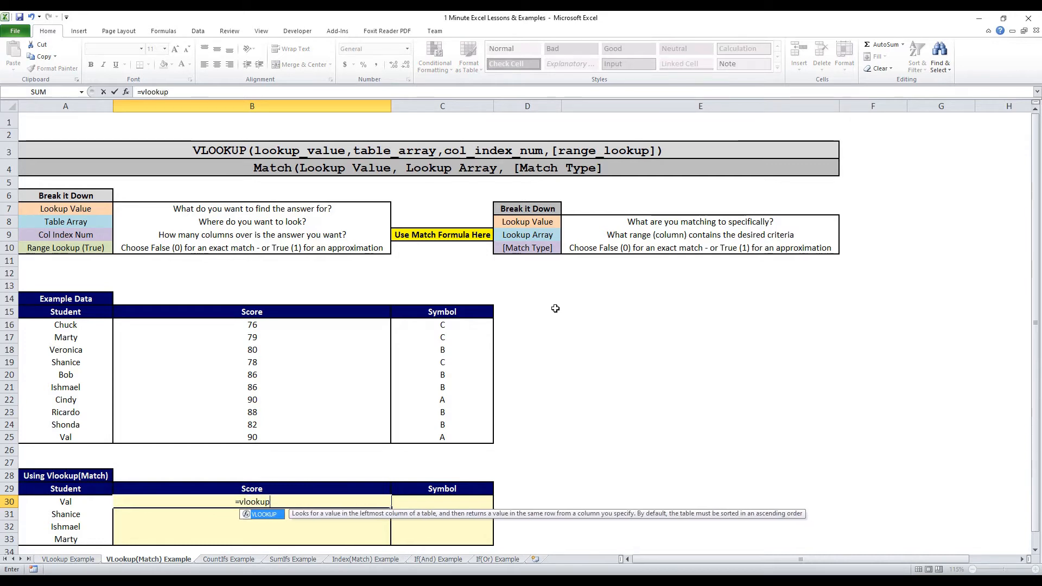
{"action": "left_click", "coordinate": [69, 501]}
{"action": "key", "text": "F4"}
{"action": "key", "text": "F4"}
{"action": "key", "text": "F4"}
{"action": "type", "text": ","}
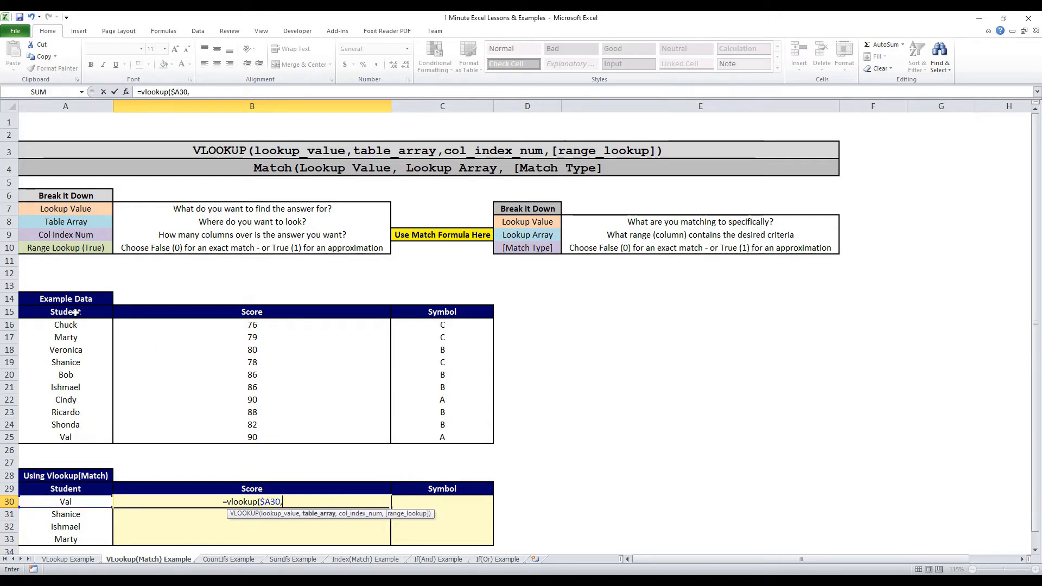
- Set the B30 VLOOKUP table array to $A$16:$C$25 and start a nested MATCH with B$29 as its lookup value
{"action": "left_click_drag", "start_coordinate": [72, 325], "coordinate": [444, 432]}
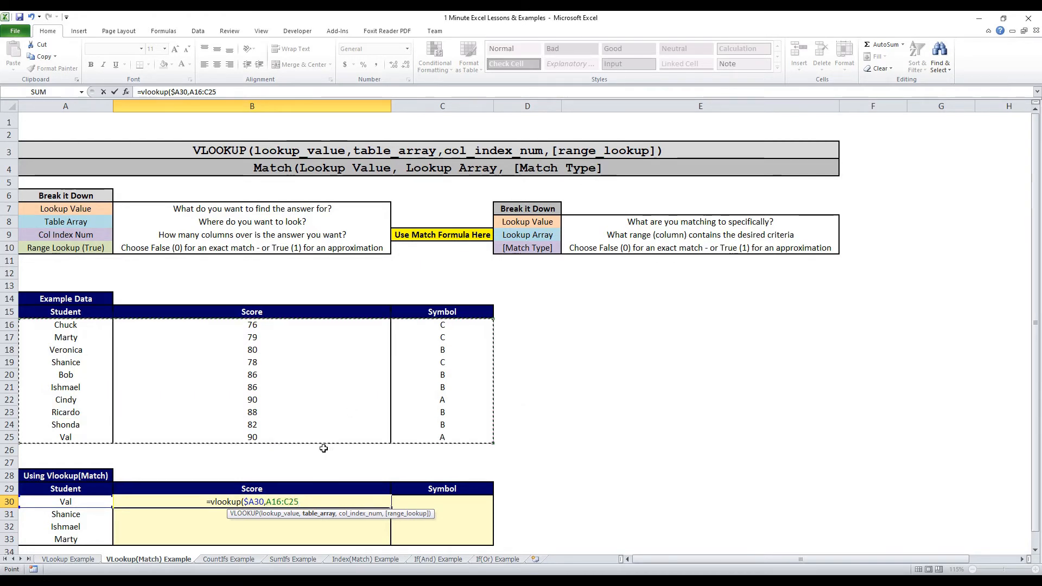
{"action": "key", "text": "F4"}
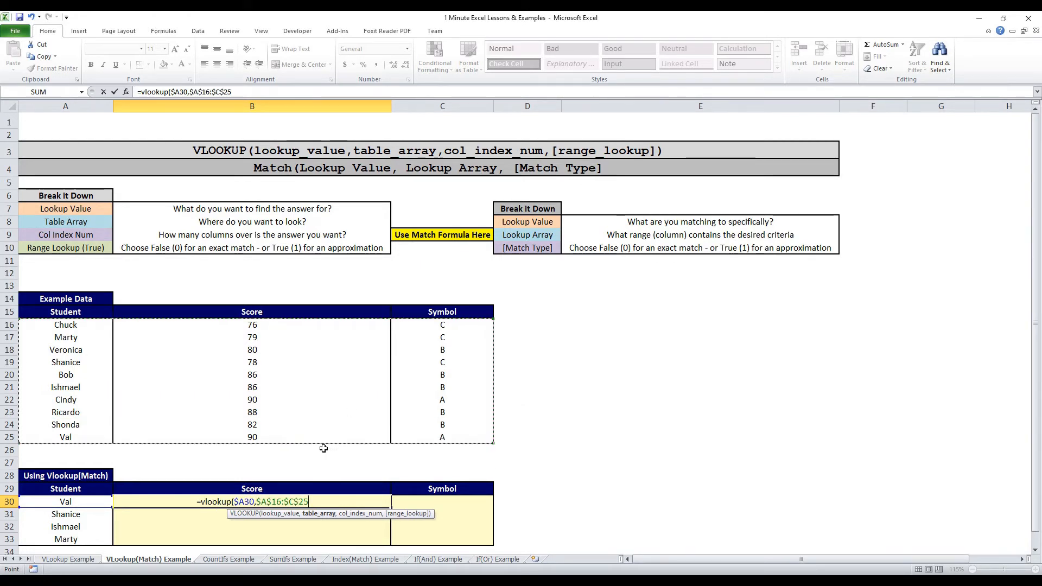
{"action": "type", "text": ",match("}
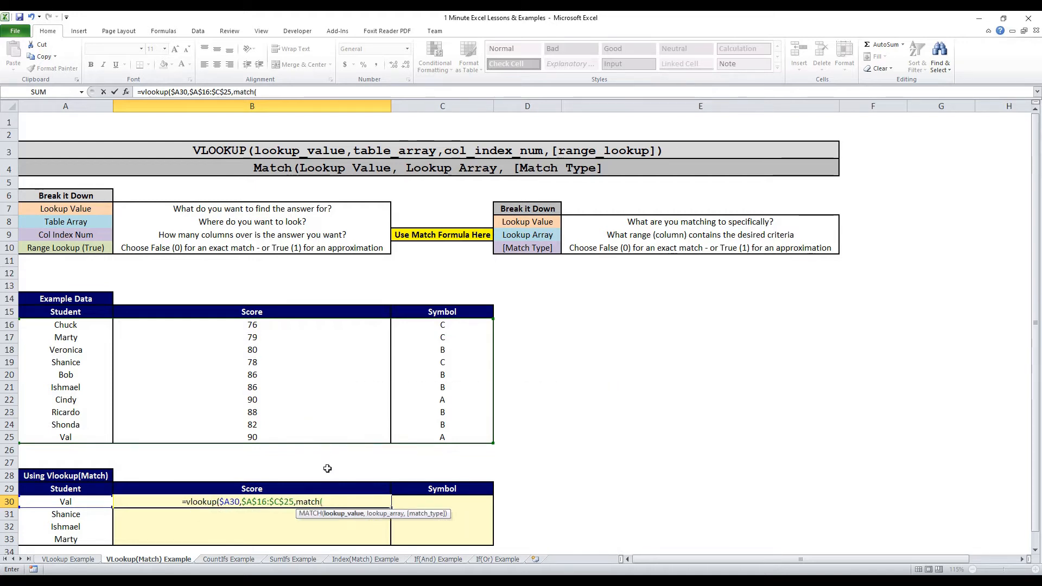
{"action": "left_click", "coordinate": [293, 486]}
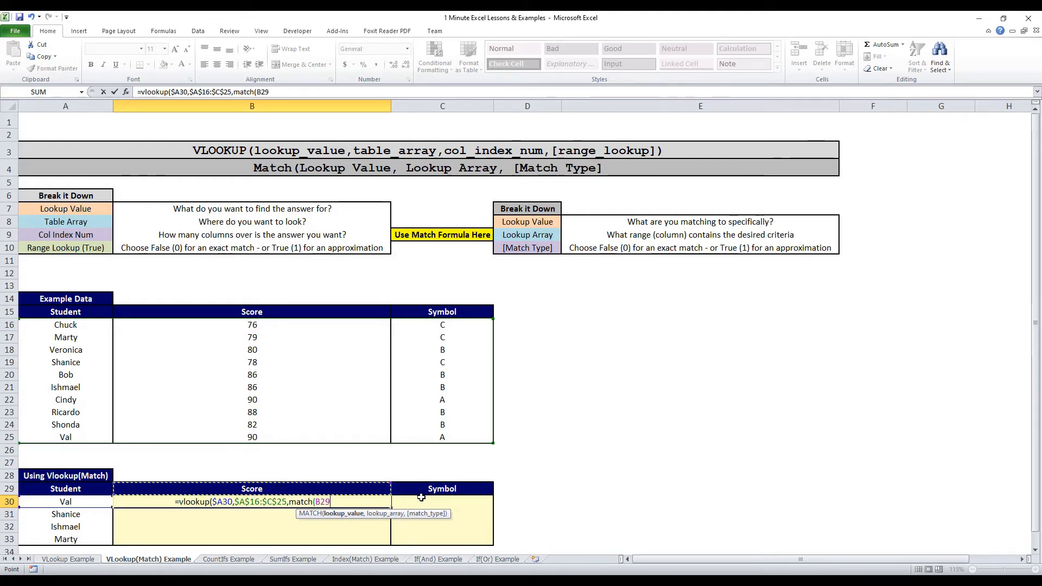
{"action": "key", "text": "F4"}
{"action": "key", "text": "F4"}
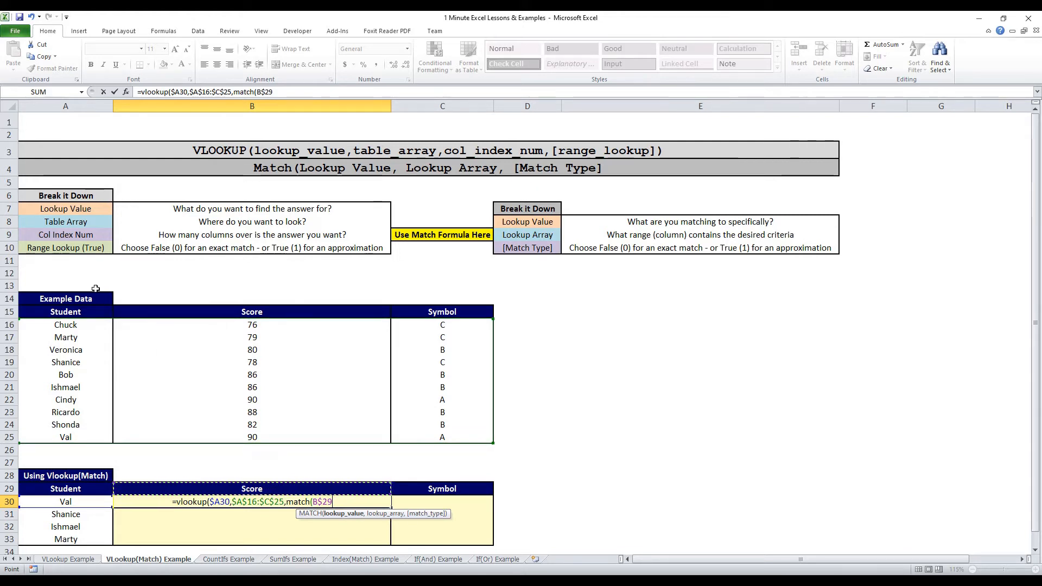
- Complete the B30 formula with $A$15:$C$15 as the MATCH lookup array and 0 for exact match in both functions
{"action": "type", "text": ","}
{"action": "left_click_drag", "start_coordinate": [97, 313], "coordinate": [458, 314]}
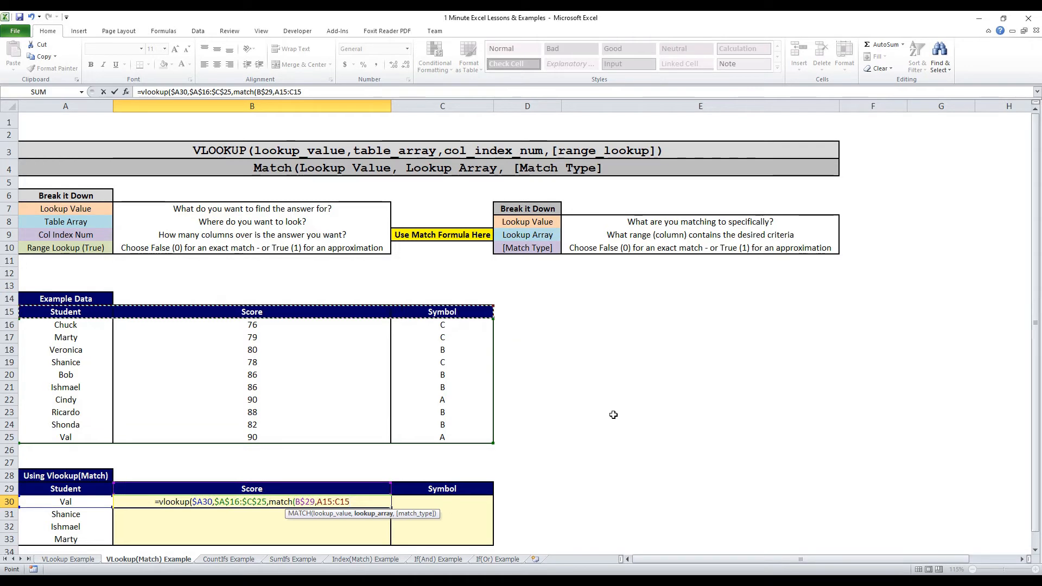
{"action": "key", "text": "F4"}
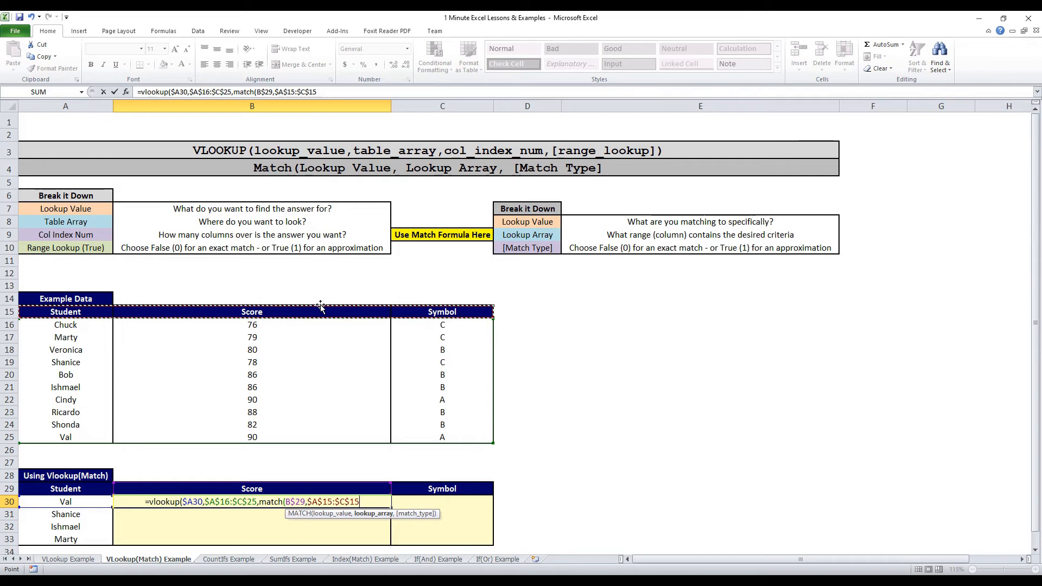
{"action": "type", "text": ",0)"}
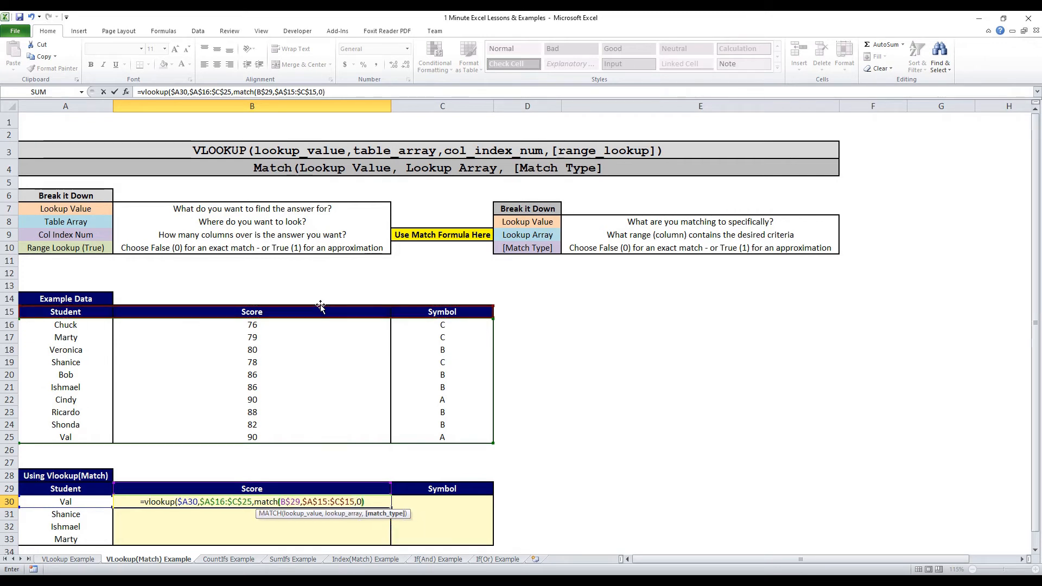
{"action": "type", "text": ","}
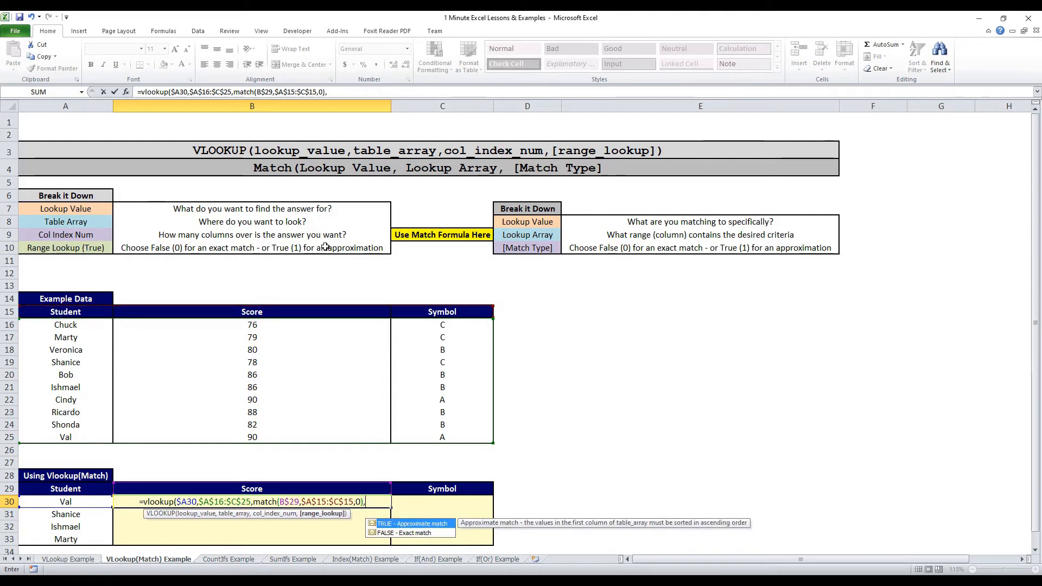
{"action": "type", "text": "0"}
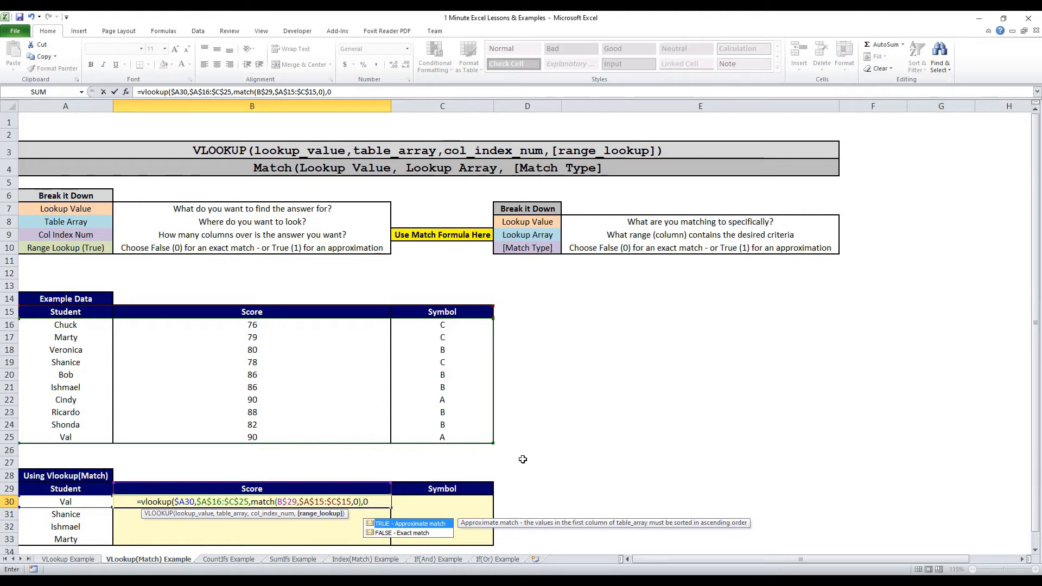
{"action": "type", "text": ")"}
{"action": "key", "text": "Return"}
- Copy the B30 formula and paste it as formulas only across B30:C33
{"action": "key", "text": "Up"}
{"action": "key", "text": "ctrl+c"}
{"action": "key", "text": "shift+Right"}
{"action": "key", "text": "shift+Down"}
{"action": "key", "text": "shift+Down"}
{"action": "key", "text": "shift+Down"}
{"action": "key", "text": "ctrl+alt+v"}
{"action": "key", "text": "f"}
{"action": "key", "text": "Return"}
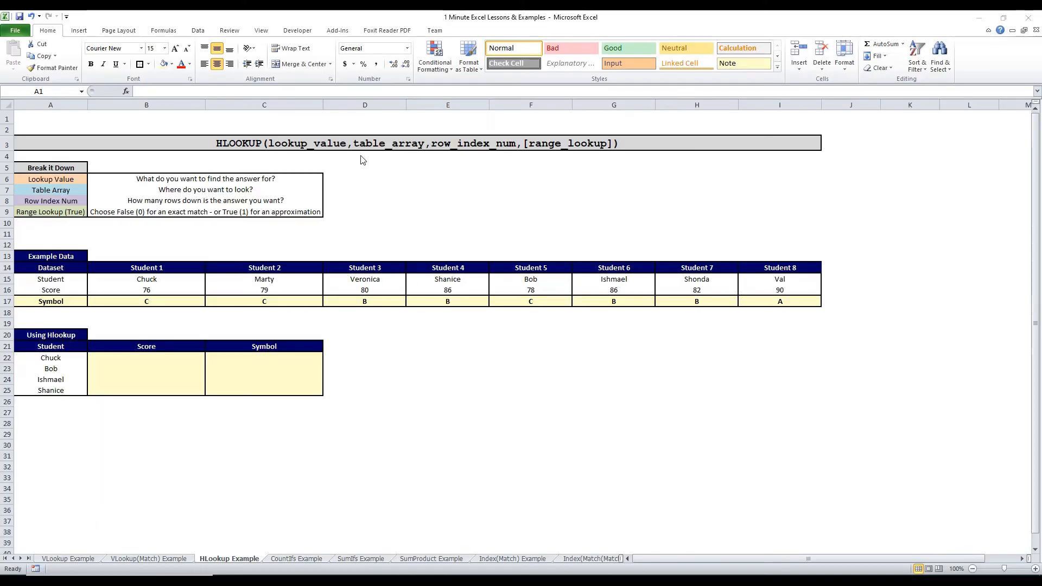
- Examine the horizontal layout of the example data on the HLookup Example sheet
{"action": "left_click_drag", "start_coordinate": [147, 111], "coordinate": [781, 543]}
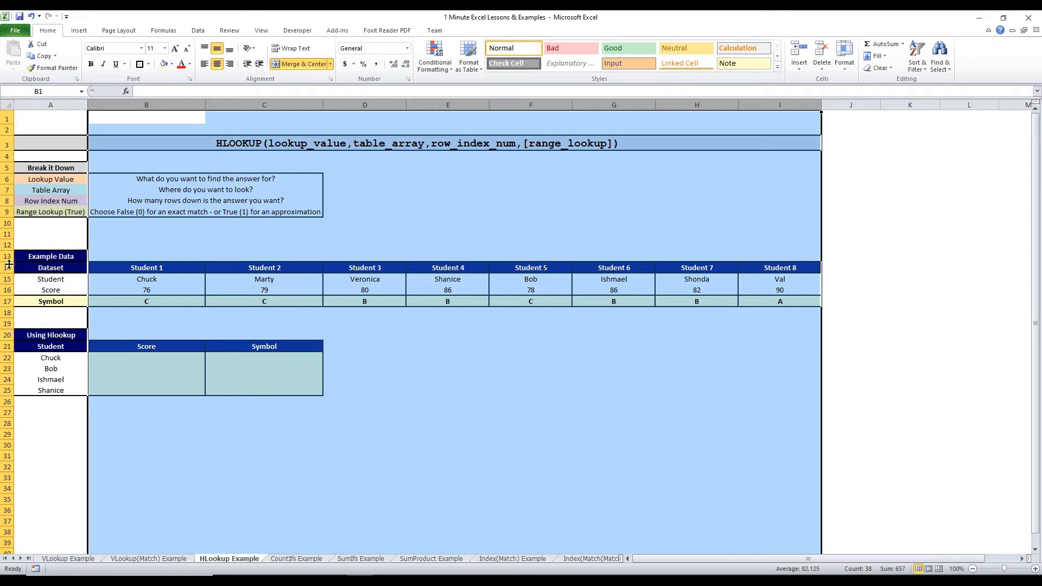
{"action": "left_click", "coordinate": [461, 334]}
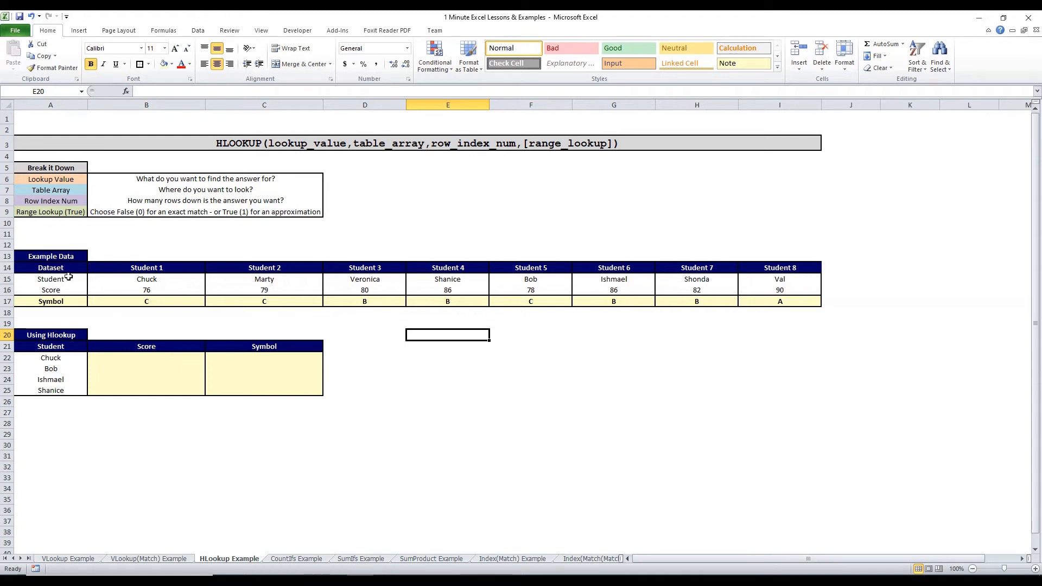
{"action": "left_click_drag", "start_coordinate": [147, 270], "coordinate": [752, 264]}
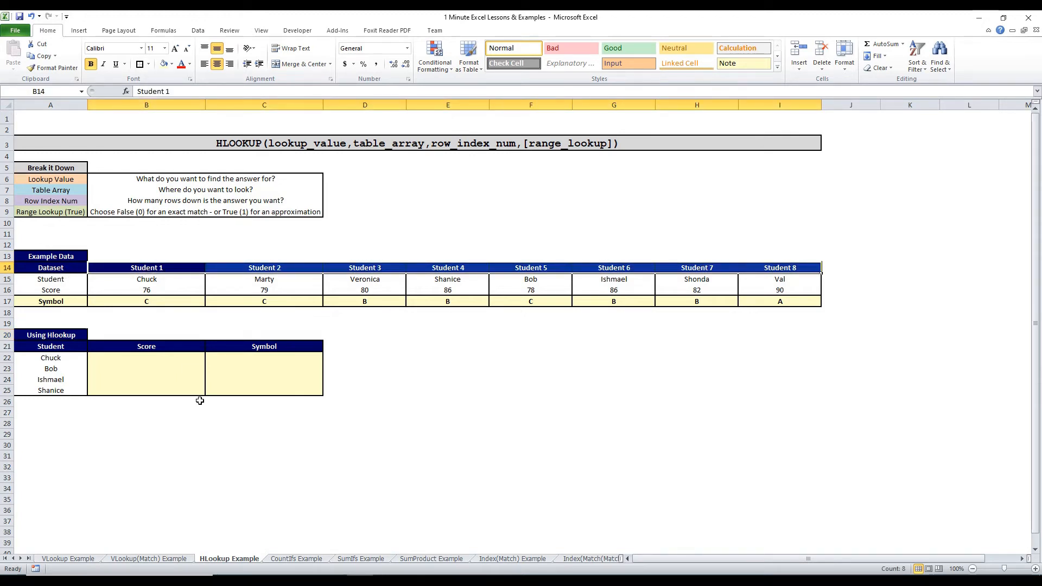
{"action": "left_click", "coordinate": [76, 279]}
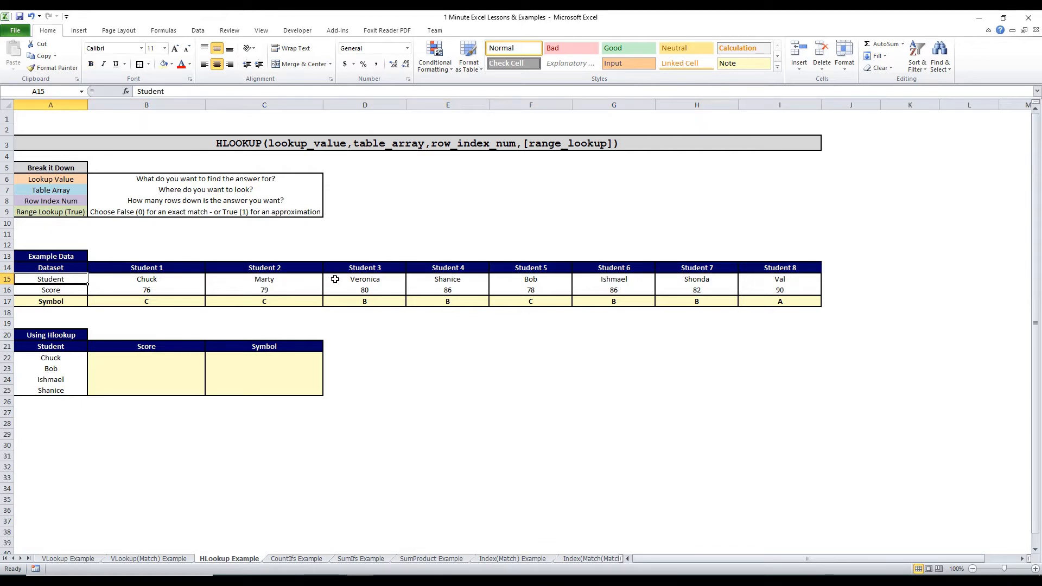
- Start an HLOOKUP formula in B22 with $A22 as the lookup value, locking only the column
{"action": "left_click", "coordinate": [155, 361]}
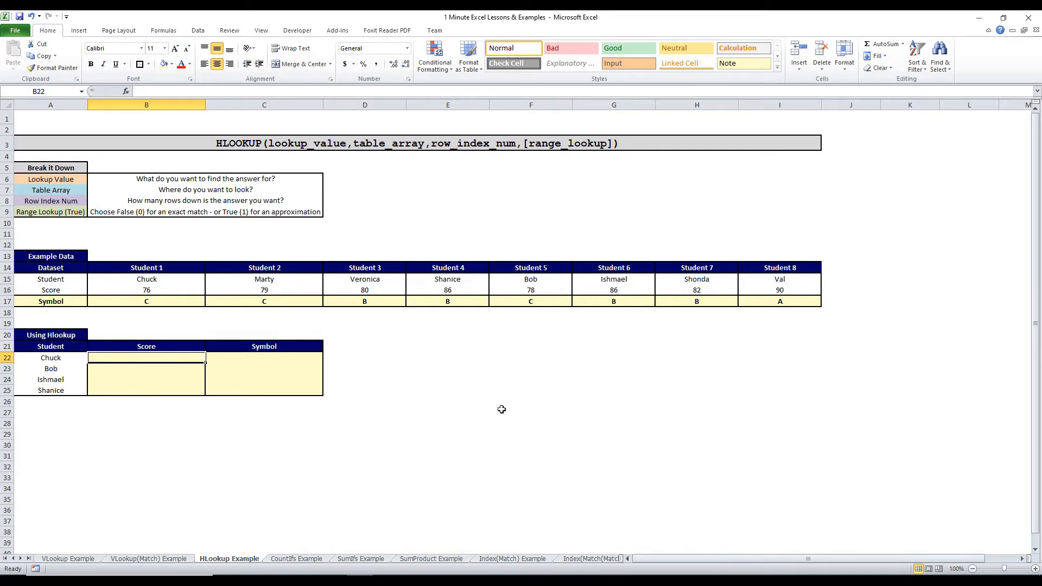
{"action": "type", "text": "=hlookup("}
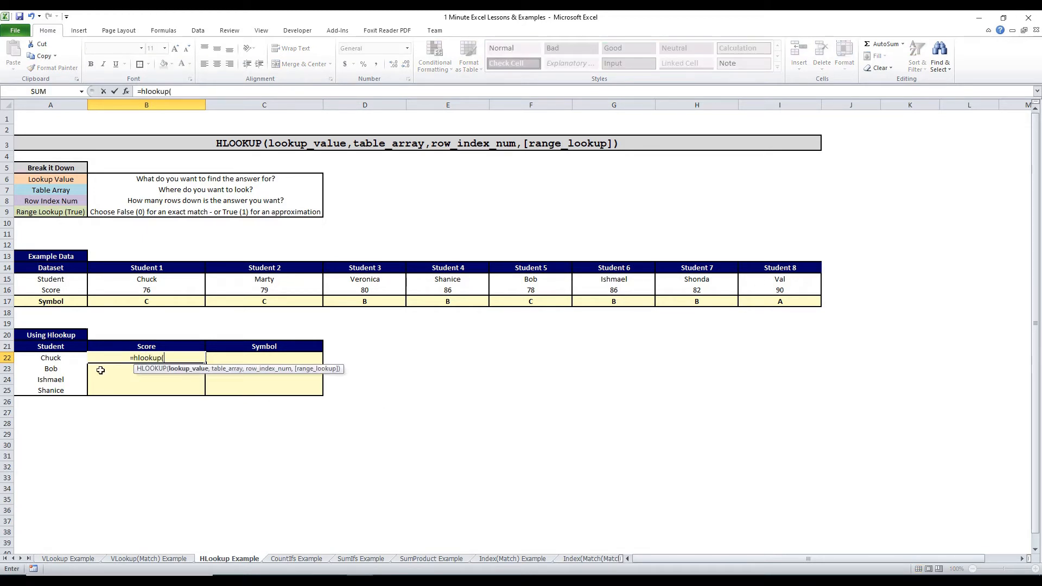
{"action": "left_click", "coordinate": [50, 361]}
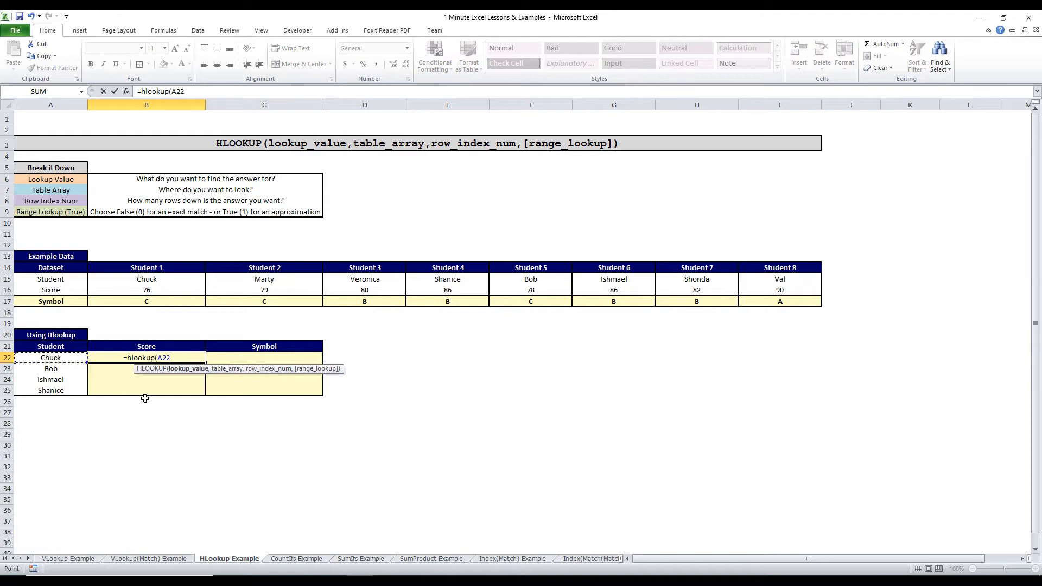
{"action": "key", "text": "F4"}
{"action": "key", "text": "F4"}
{"action": "key", "text": "F4"}
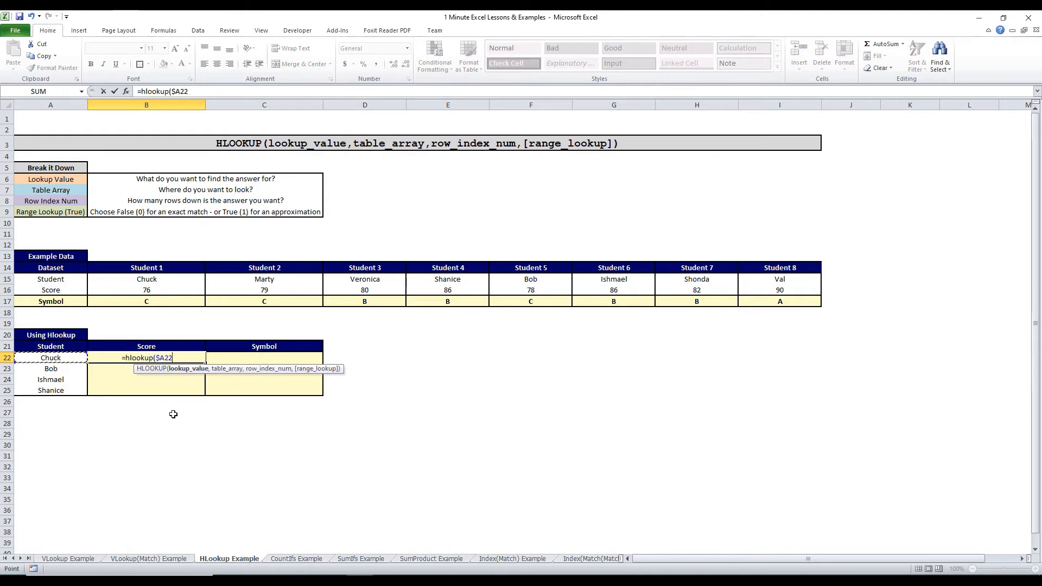
{"action": "type", "text": ","}
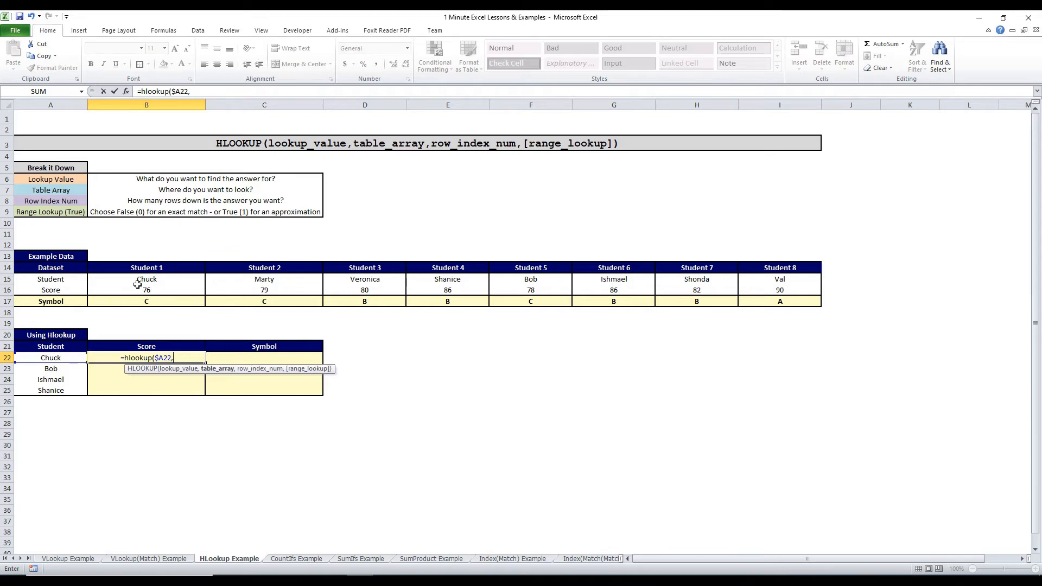
- Complete the B22 HLOOKUP with table array $B$15:$I$17, row index 2 and 0 for an exact match
{"action": "left_click_drag", "start_coordinate": [155, 278], "coordinate": [781, 303]}
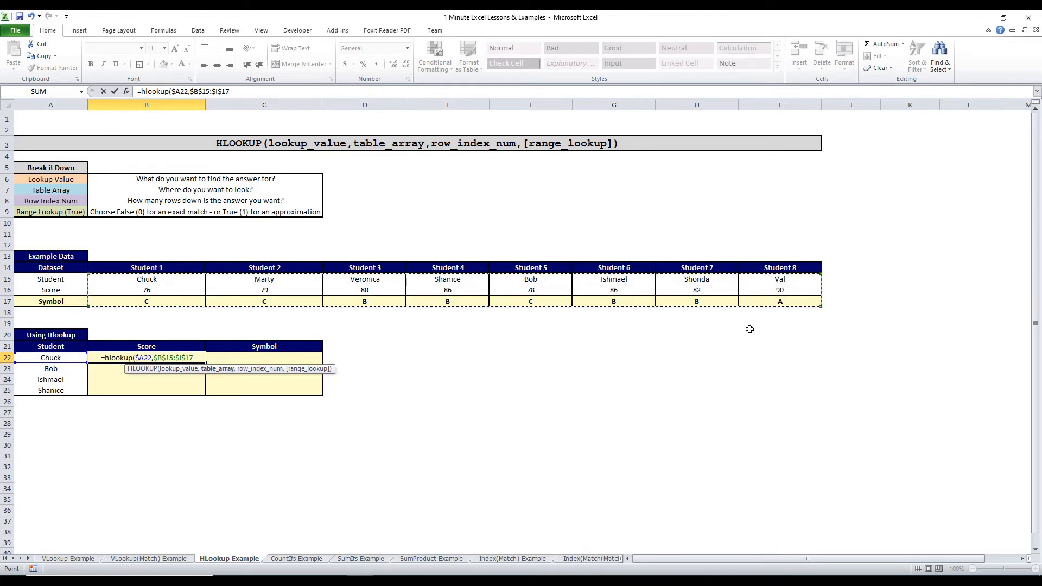
{"action": "key", "text": "F4"}
{"action": "type", "text": ","}
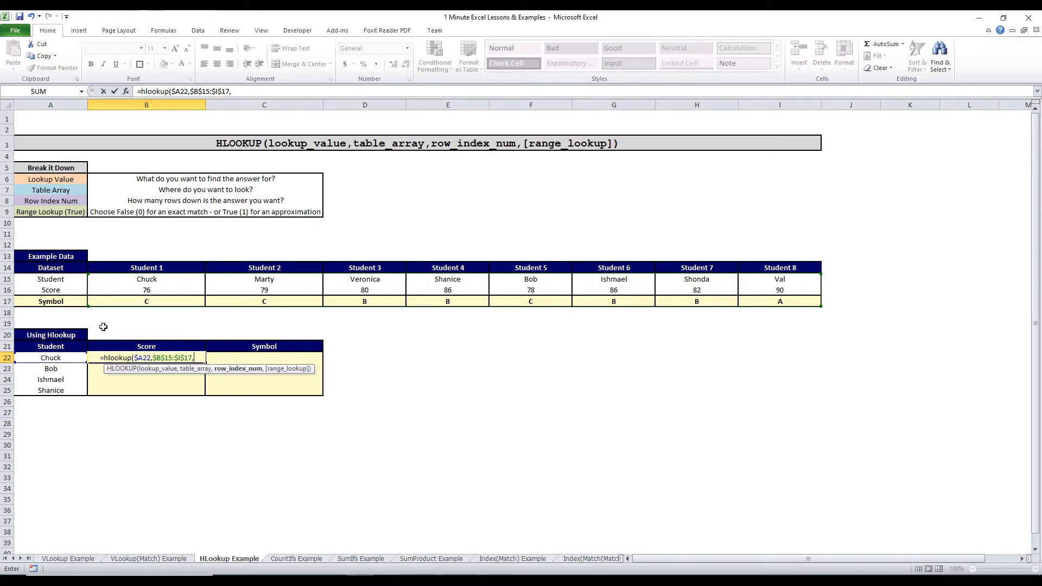
{"action": "type", "text": "2,0"}
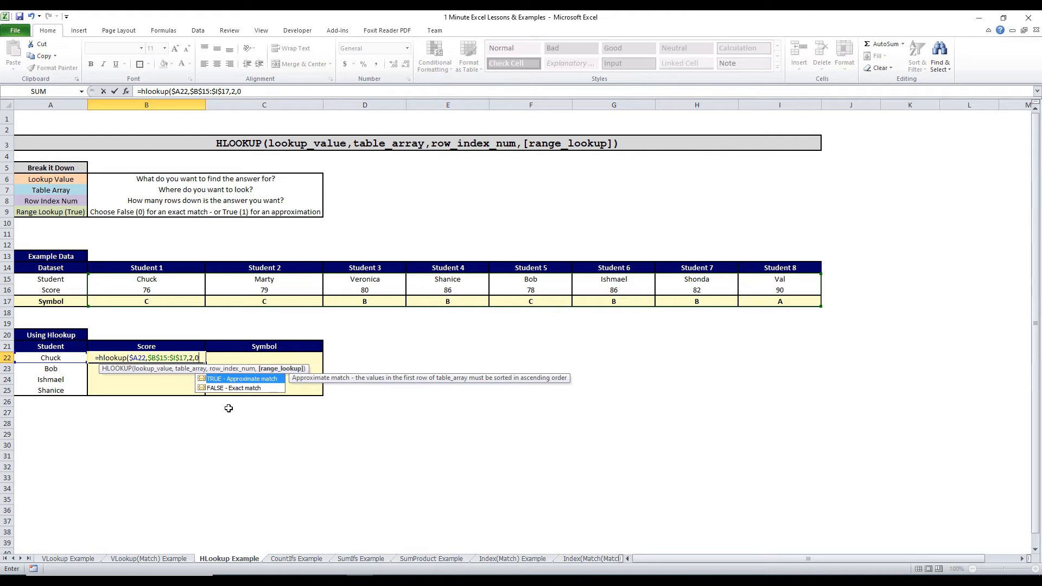
{"action": "type", "text": ")"}
{"action": "key", "text": "Return"}
- Copy the B22 score formula and paste it as formulas only into C22
{"action": "key", "text": "Up"}
{"action": "key", "text": "ctrl+c"}
{"action": "key", "text": "shift+Right"}
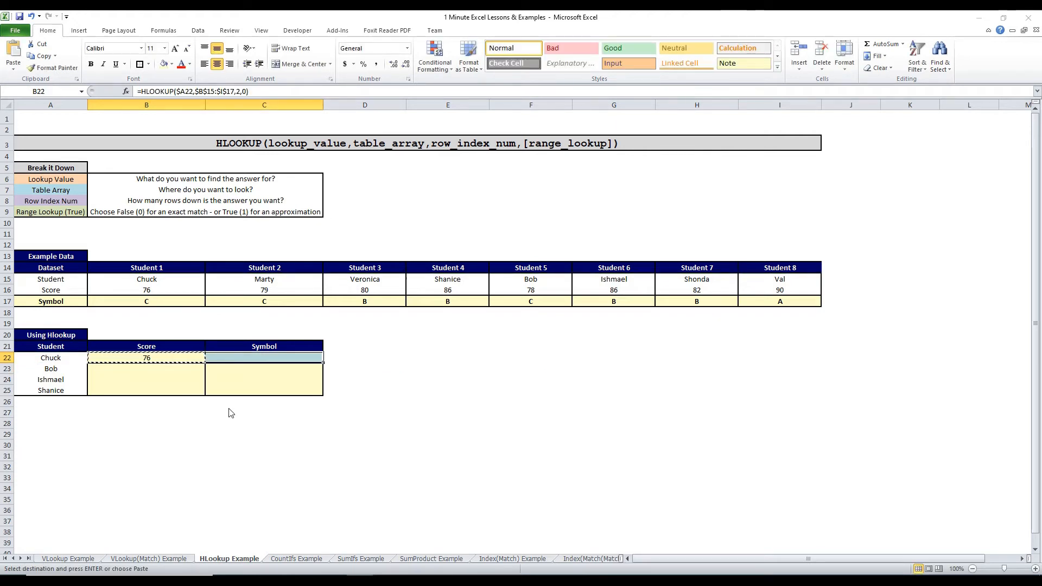
{"action": "key", "text": "ctrl+alt+v"}
{"action": "key", "text": "f"}
{"action": "key", "text": "Return"}
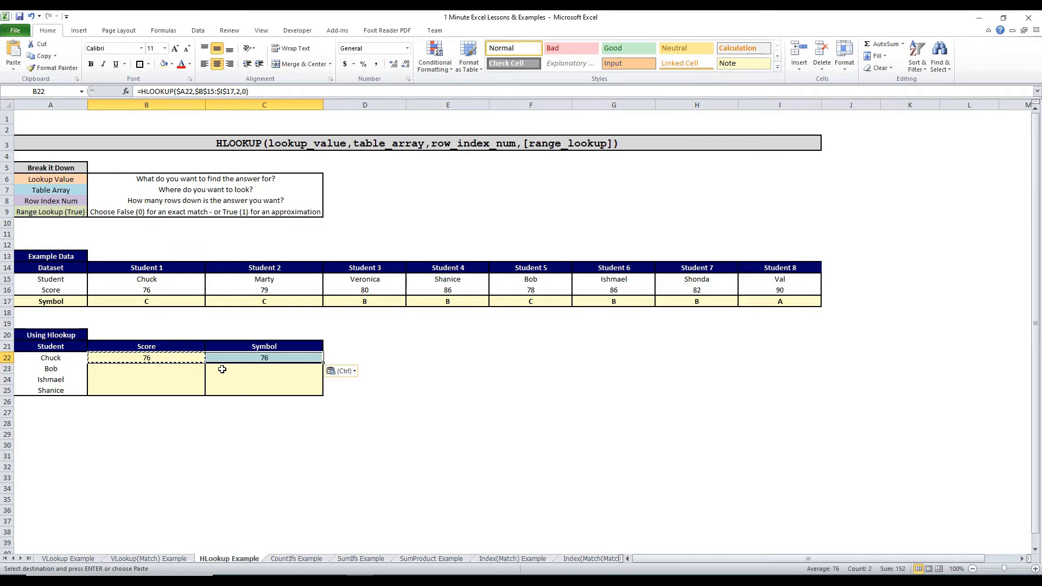
- Change the row index in the C22 HLOOKUP formula to 3 to return the symbol
{"action": "double_click", "coordinate": [279, 359]}
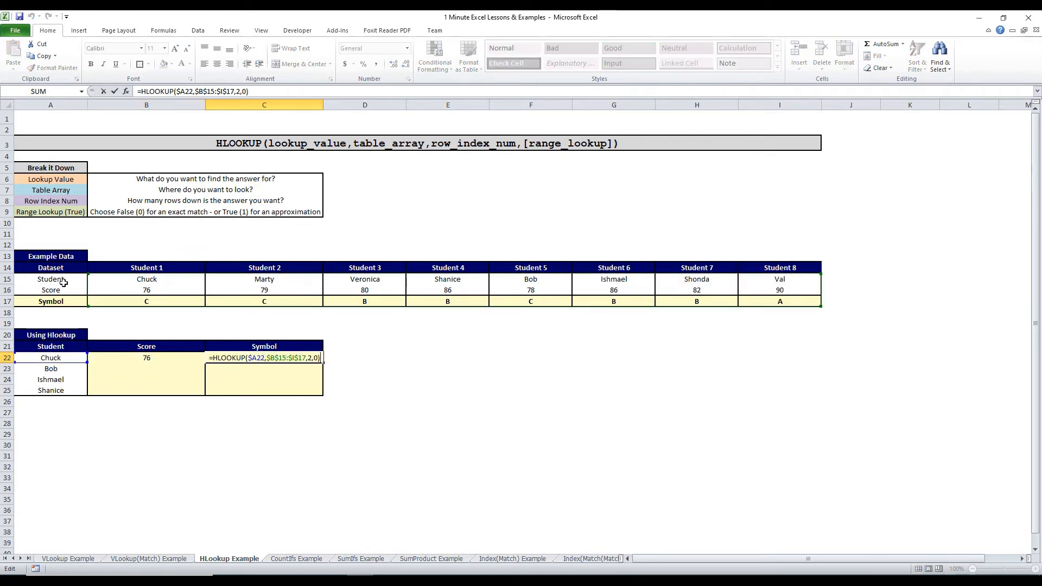
{"action": "left_click", "coordinate": [240, 91]}
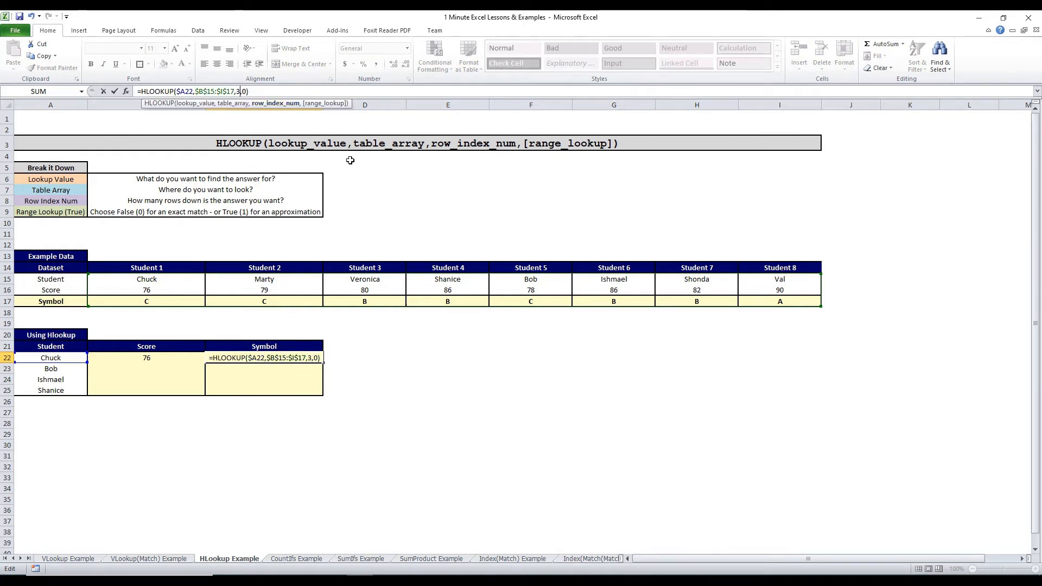
{"action": "key", "text": "Return"}
- Copy the B22:C22 formulas and paste them down through row 25
{"action": "key", "text": "Up"}
{"action": "key", "text": "Left"}
{"action": "key", "text": "Left"}
{"action": "key", "text": "Right"}
{"action": "key", "text": "shift+Right"}
{"action": "key", "text": "ctrl+c"}
{"action": "key", "text": "shift+Down"}
{"action": "key", "text": "shift+Down"}
{"action": "key", "text": "shift+Down"}
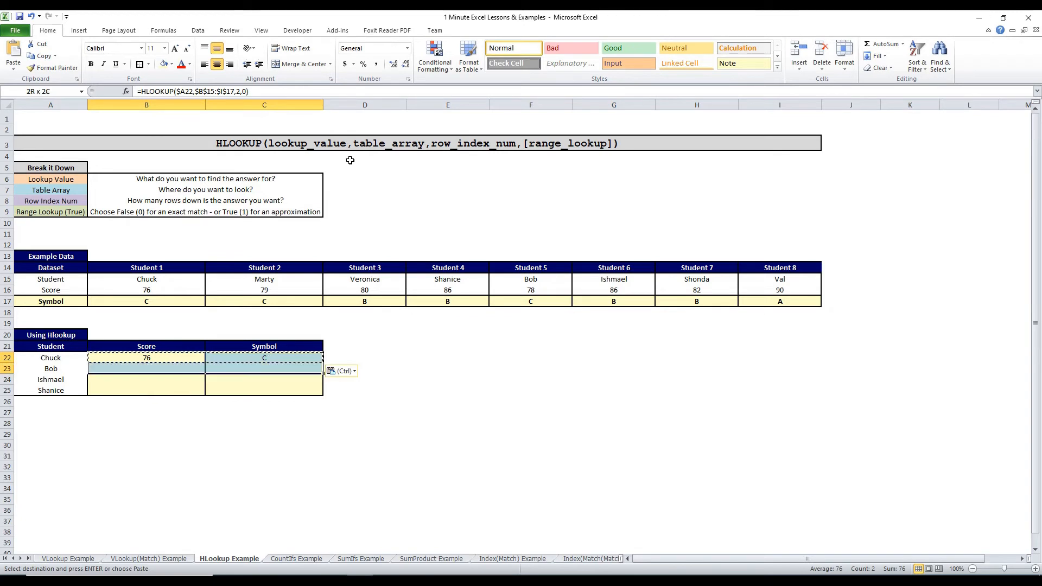
{"action": "key", "text": "ctrl+alt+v"}
{"action": "key", "text": "Return"}
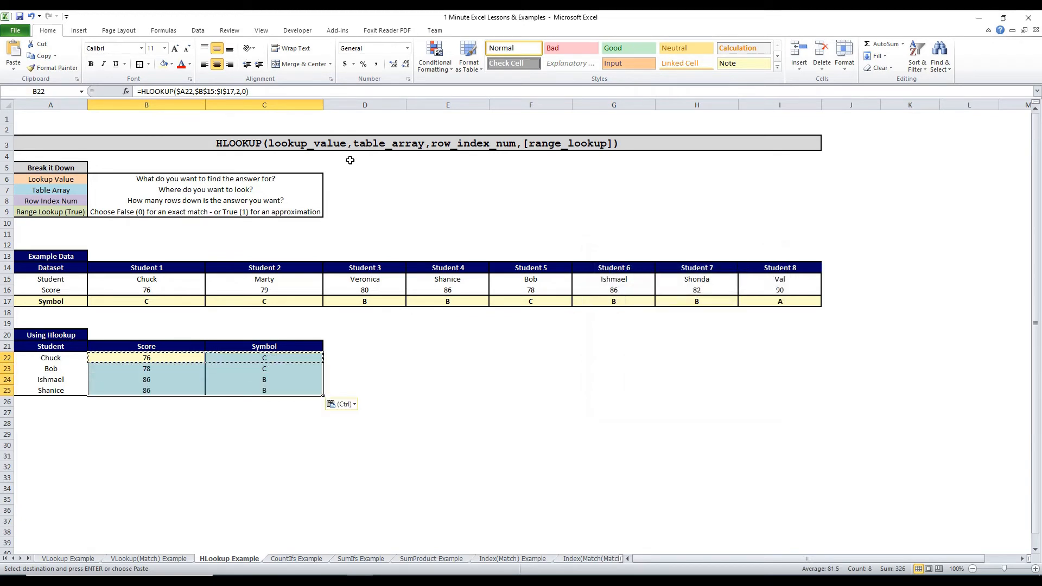
- Compare the pasted scores and symbols with the Student 6 column of the example data
{"action": "left_click", "coordinate": [178, 388]}
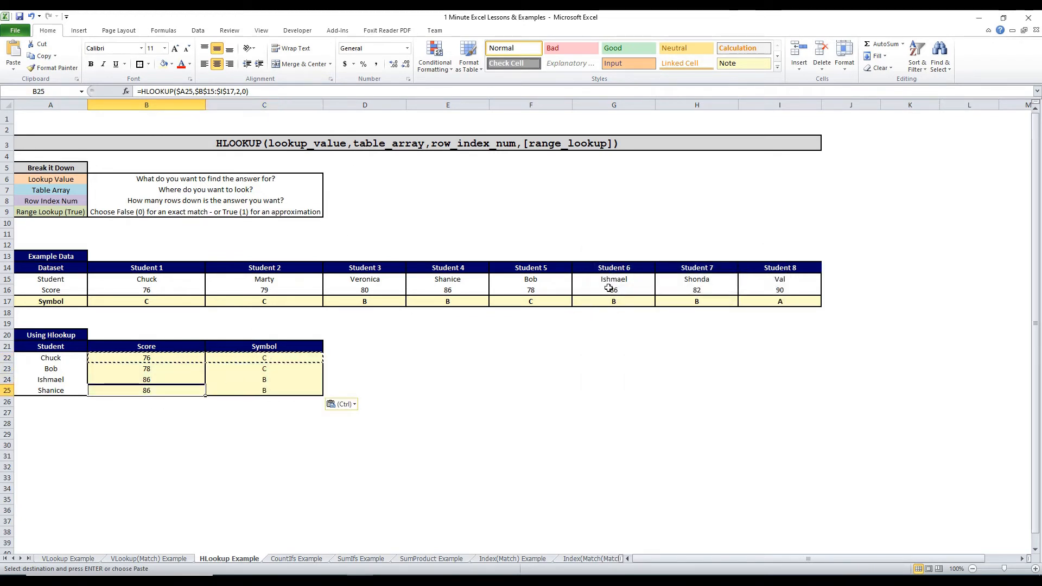
{"action": "left_click_drag", "start_coordinate": [614, 278], "coordinate": [620, 301]}
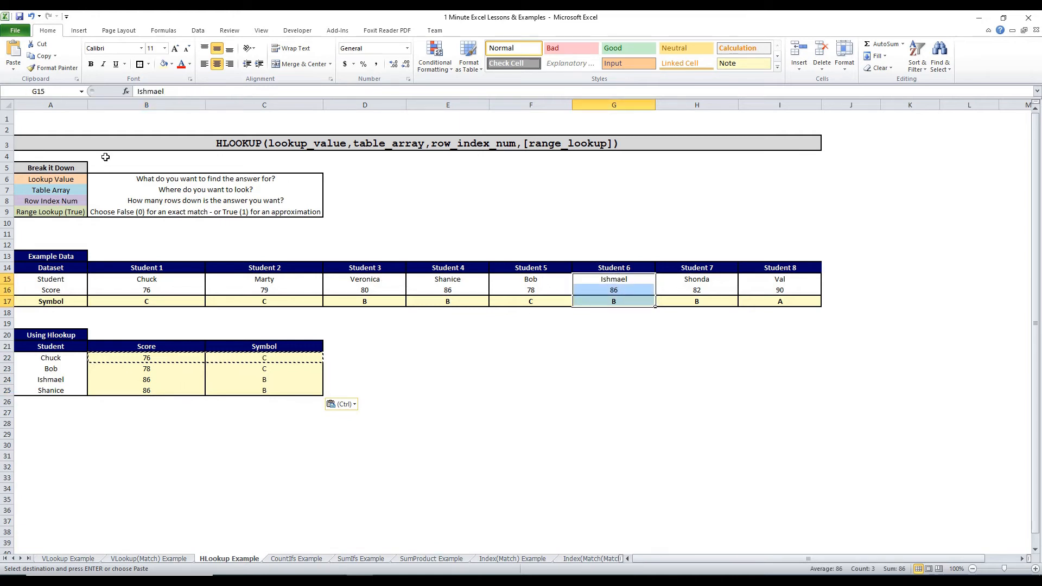
{"action": "left_click", "coordinate": [45, 113]}
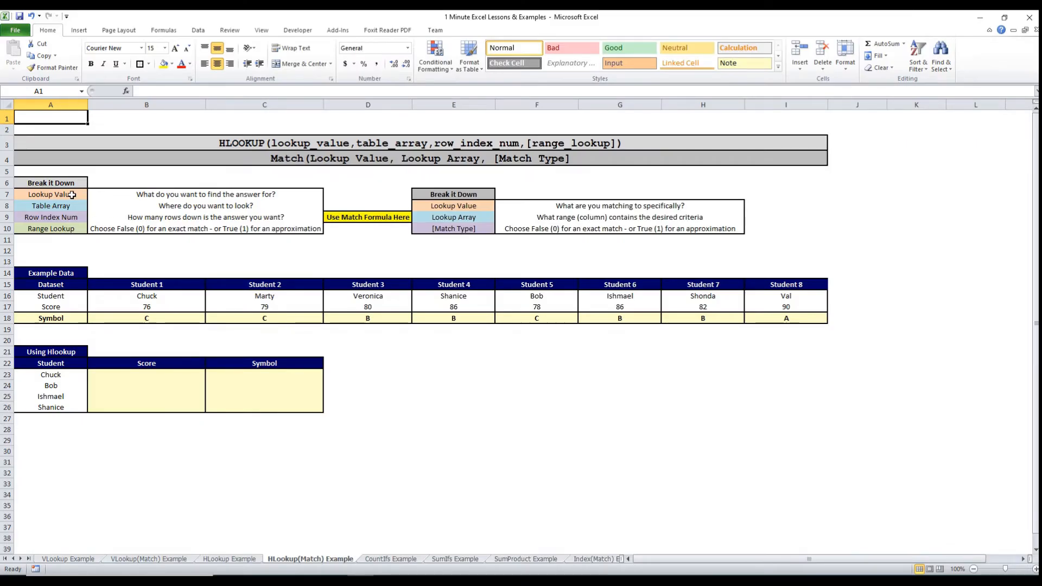
- Examine the Lookup Value, Table Array and Row Index Num explanations on the HLookup(Match) Example sheet
{"action": "left_click", "coordinate": [136, 198]}
{"action": "left_click", "coordinate": [200, 208]}
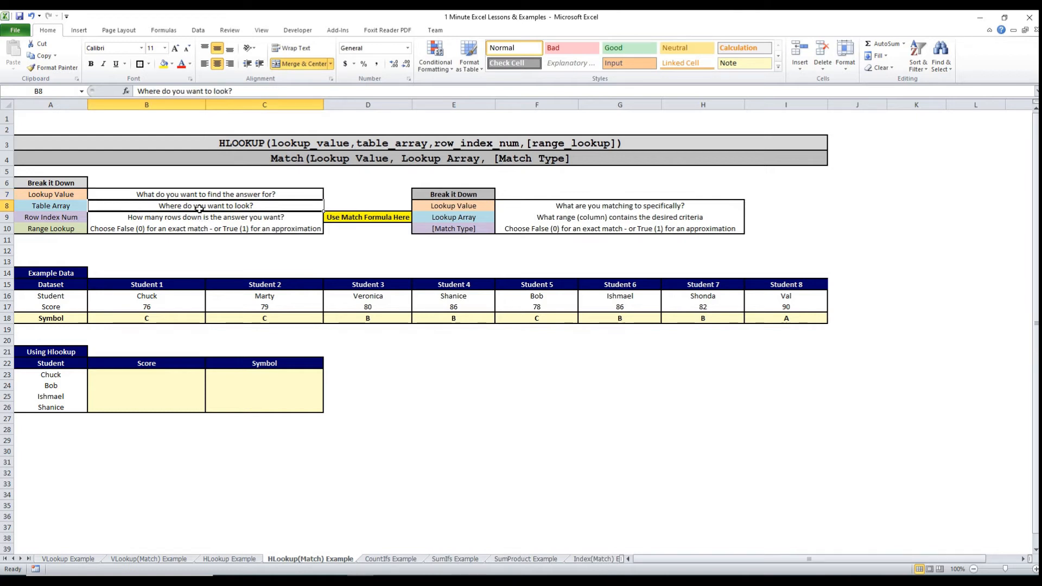
{"action": "left_click_drag", "start_coordinate": [74, 218], "coordinate": [100, 224]}
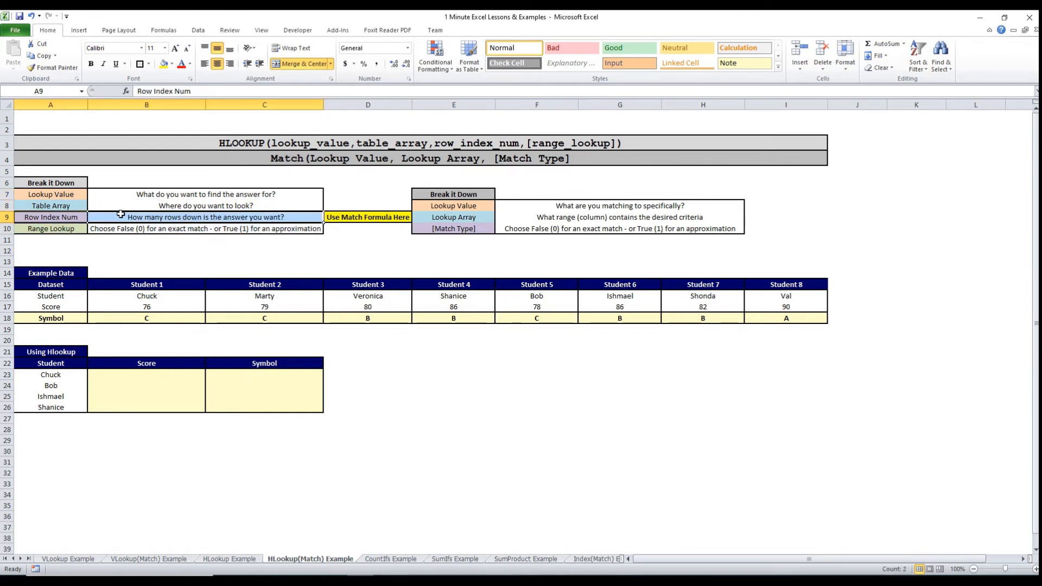
{"action": "left_click", "coordinate": [120, 216]}
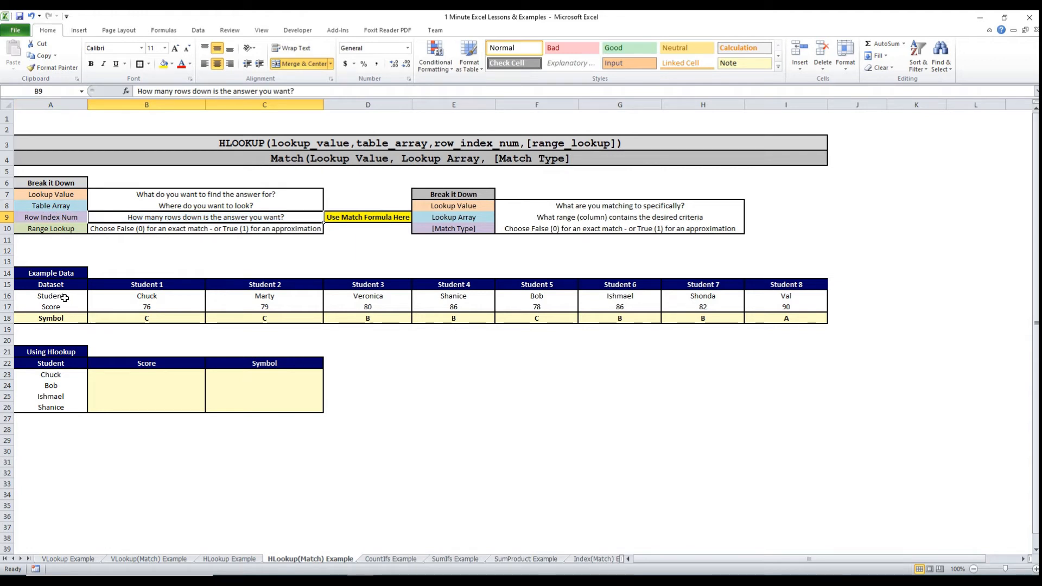
- Examine the Student and Score row labels, the Range Lookup explanation and the header row of the Using Hlookup table
{"action": "left_click_drag", "start_coordinate": [65, 298], "coordinate": [65, 307]}
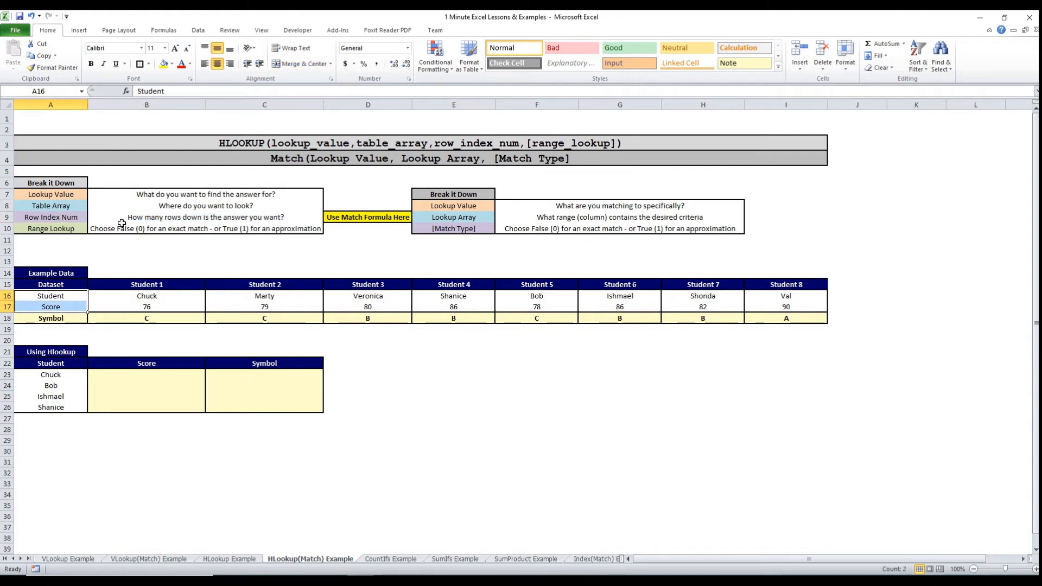
{"action": "left_click", "coordinate": [139, 230]}
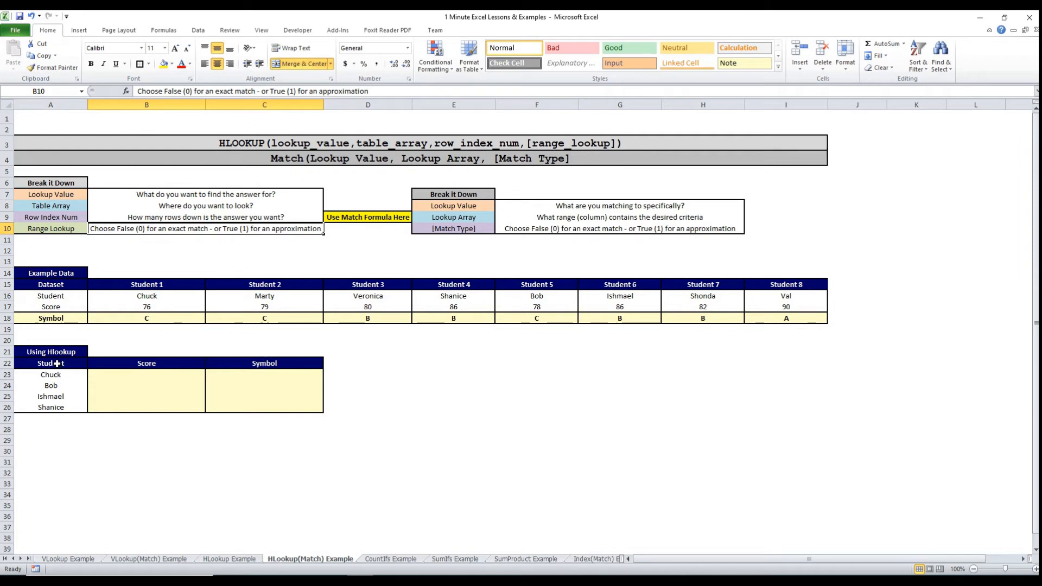
{"action": "left_click_drag", "start_coordinate": [284, 363], "coordinate": [65, 365]}
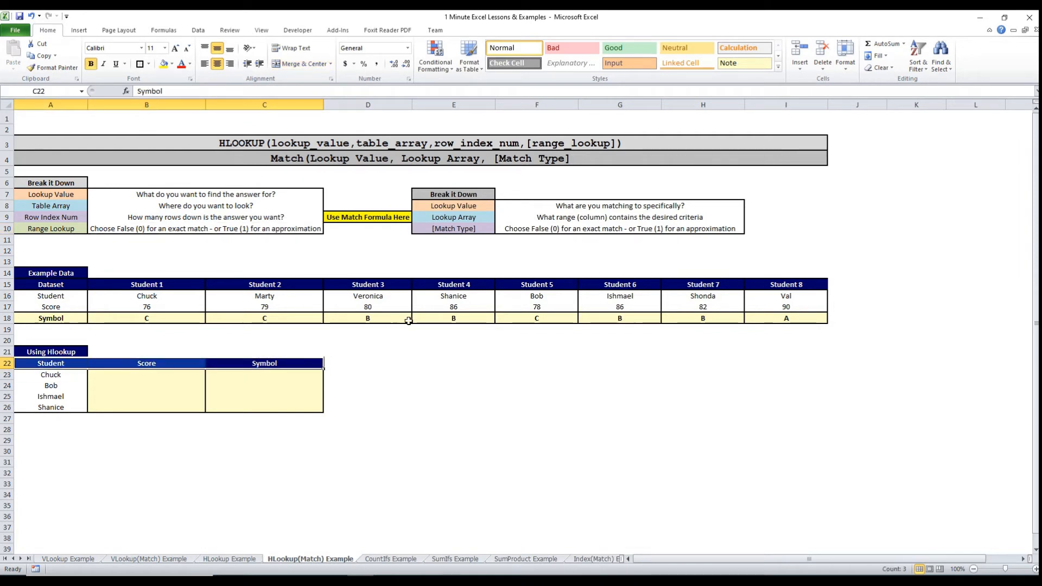
- Start an HLOOKUP formula in B23 with the column-locked student cell $A23 as the lookup value
{"action": "left_click", "coordinate": [202, 379]}
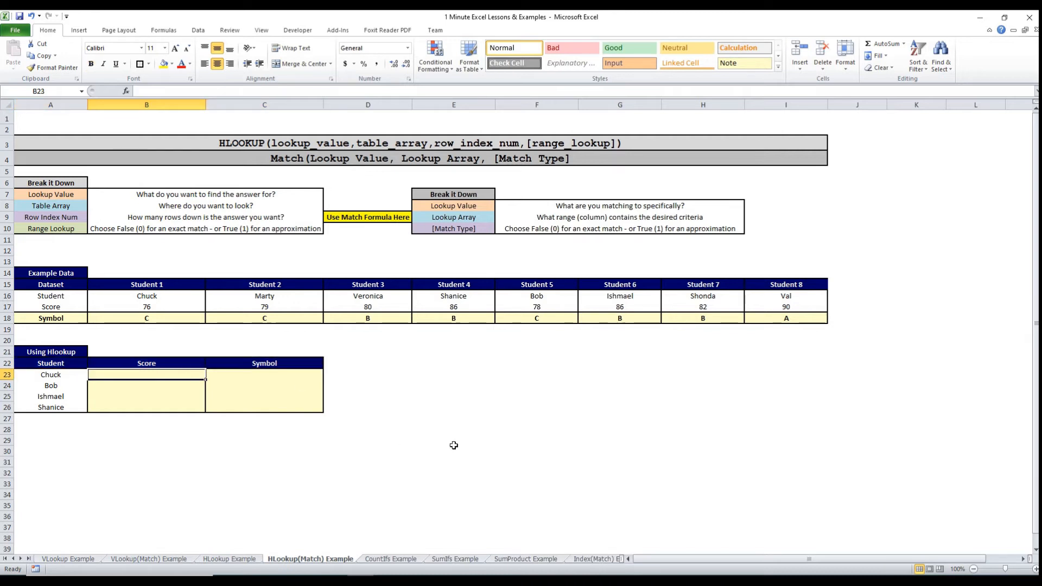
{"action": "type", "text": "=hlookup("}
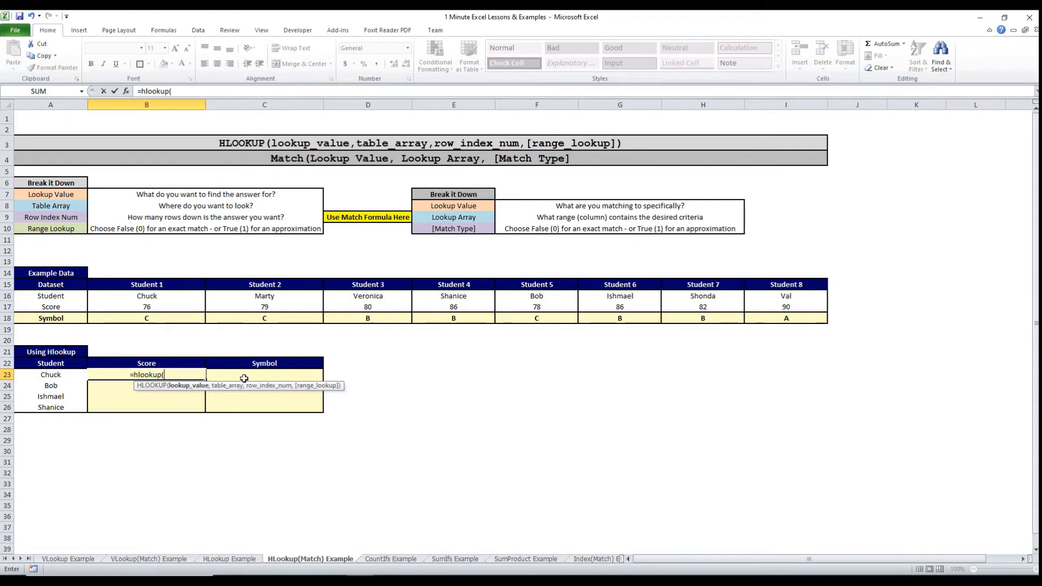
{"action": "left_click", "coordinate": [39, 375]}
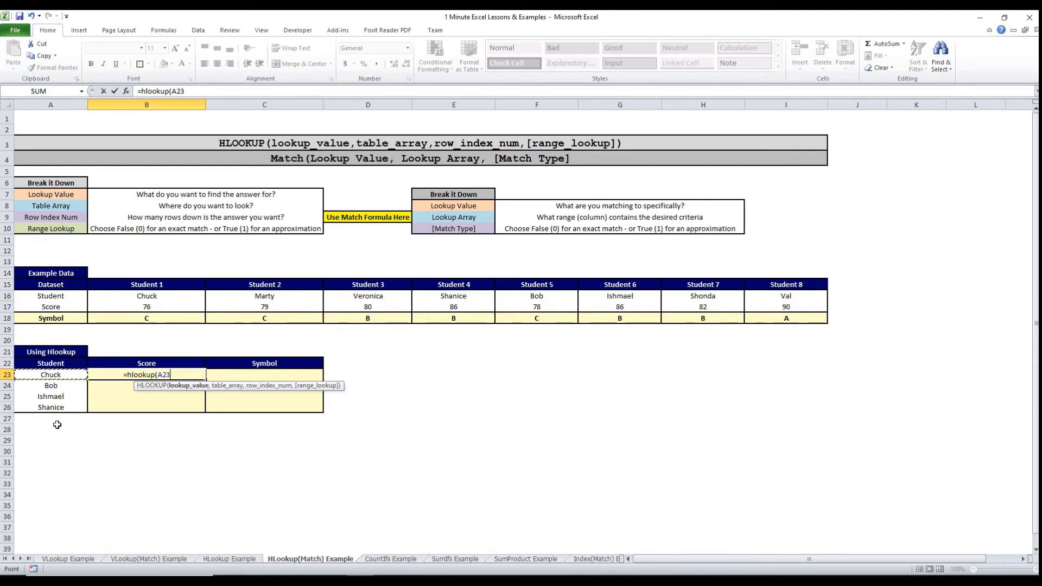
{"action": "key", "text": "F4"}
{"action": "key", "text": "F4"}
{"action": "key", "text": "F4"}
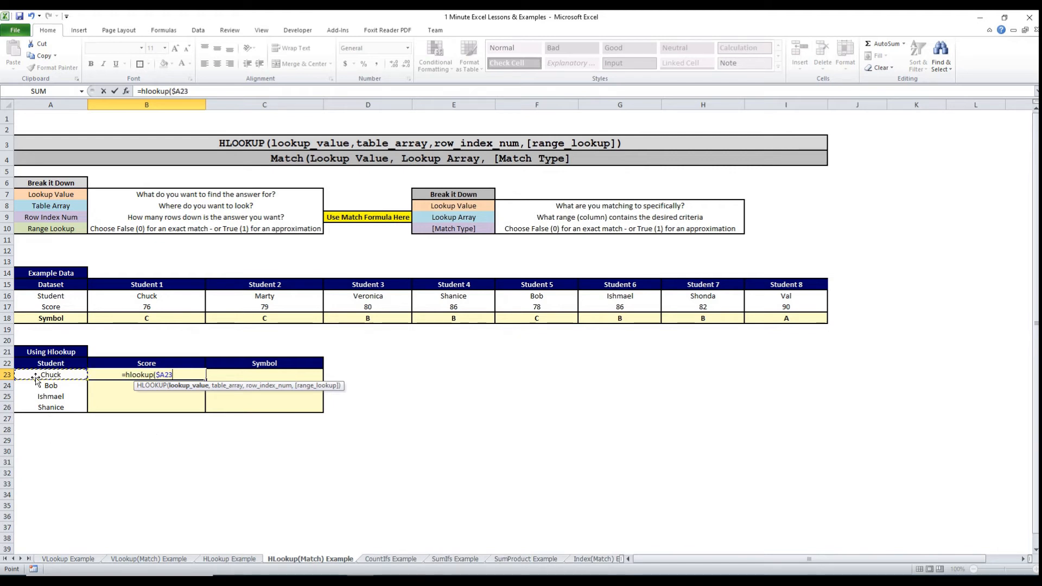
{"action": "type", "text": ","}
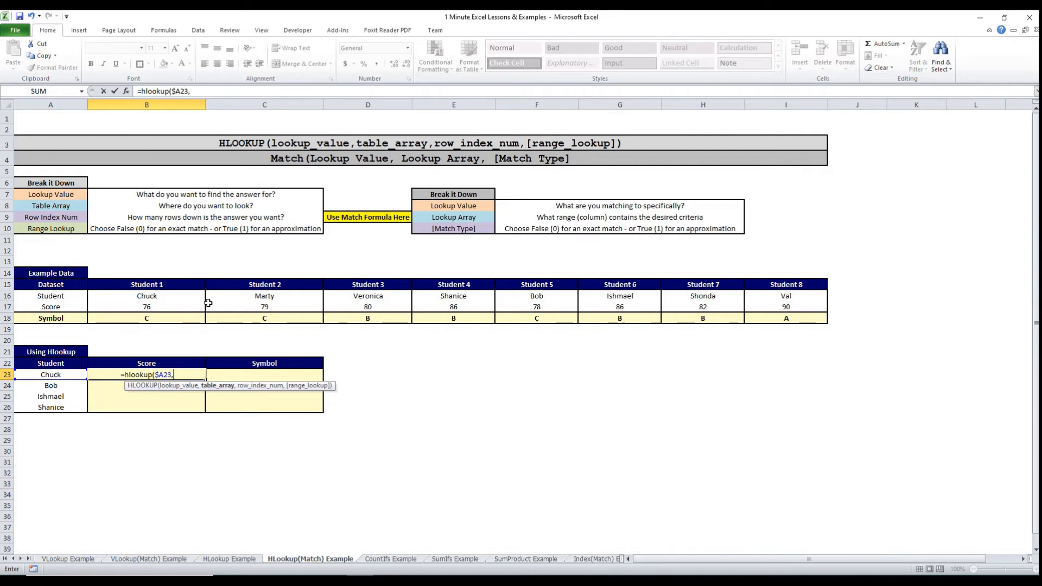
- Add the absolute range $B$16:$I$18 as the table array of the HLOOKUP in B23
{"action": "left_click_drag", "start_coordinate": [158, 300], "coordinate": [799, 315]}
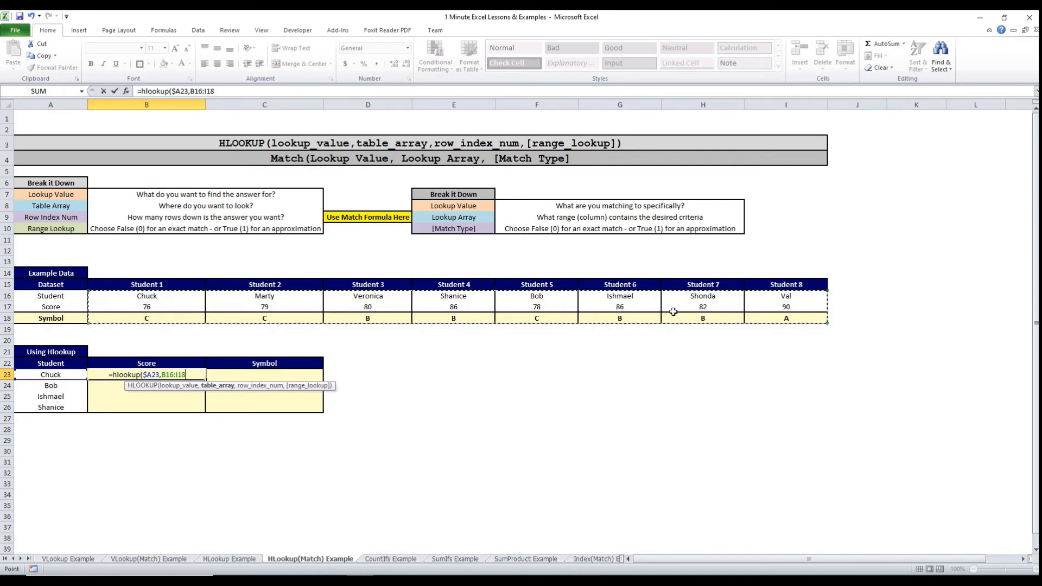
{"action": "key", "text": "F4"}
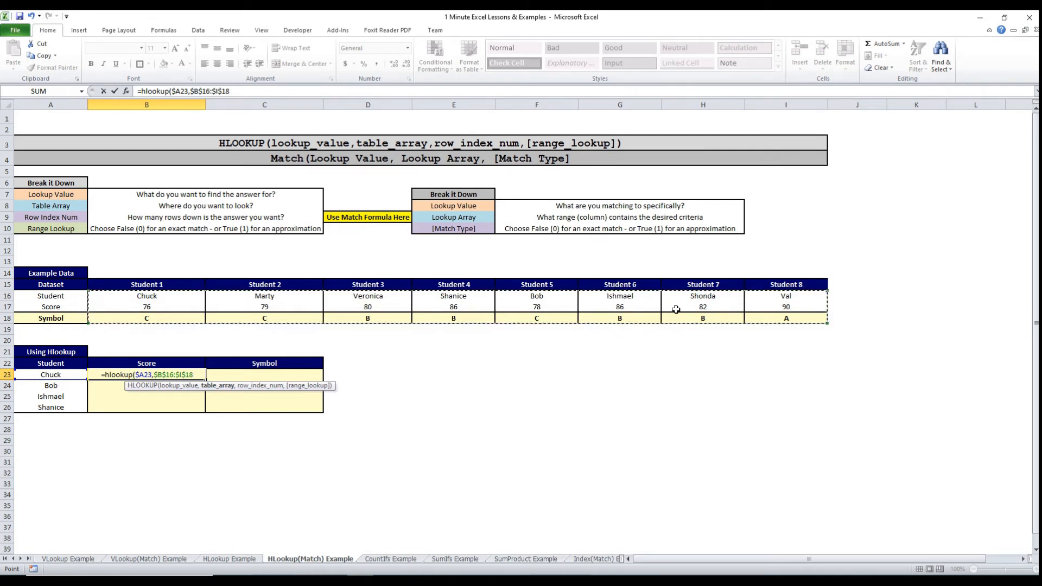
{"action": "type", "text": ","}
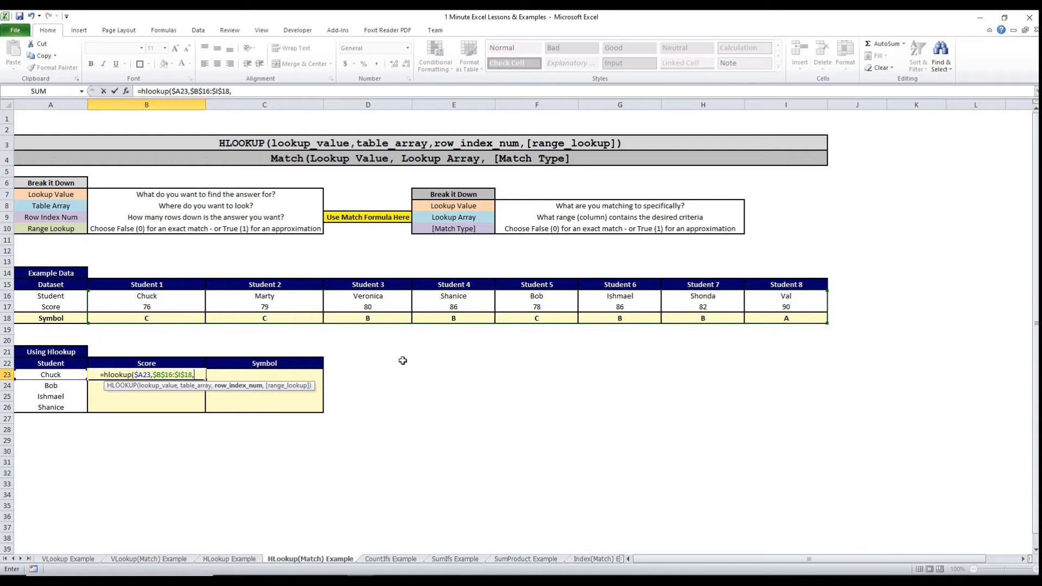
- Nest a MATCH function as the row index number, with the row-locked Score header B$22 as its lookup value
{"action": "type", "text": "match("}
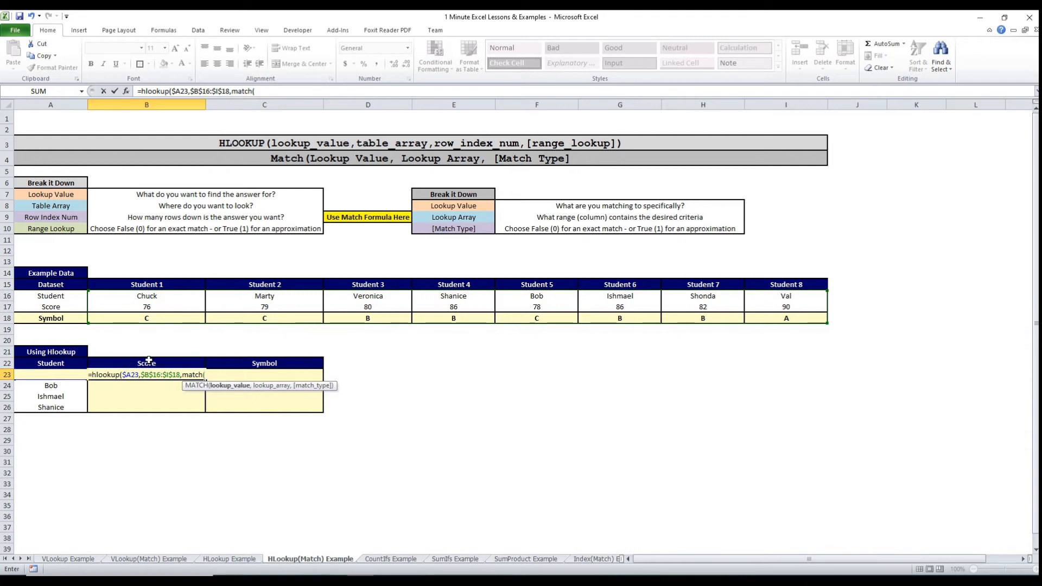
{"action": "left_click", "coordinate": [147, 363]}
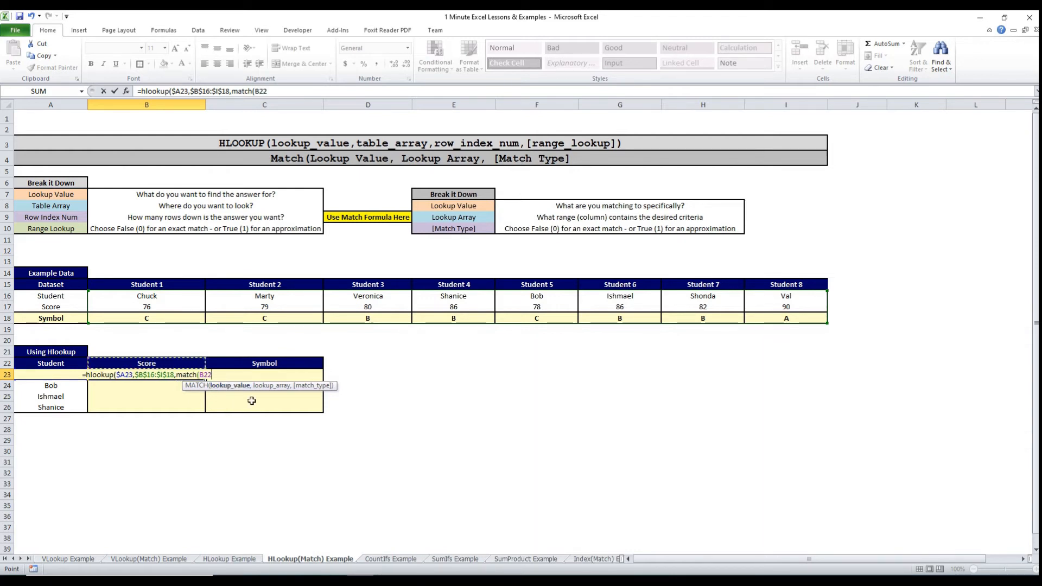
{"action": "key", "text": "F4"}
{"action": "key", "text": "F4"}
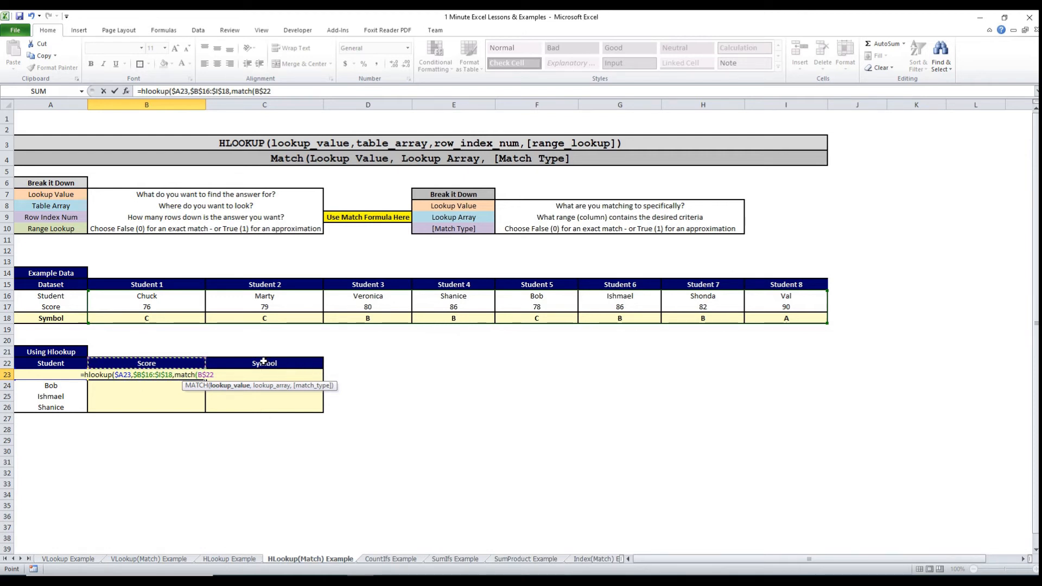
{"action": "type", "text": ","}
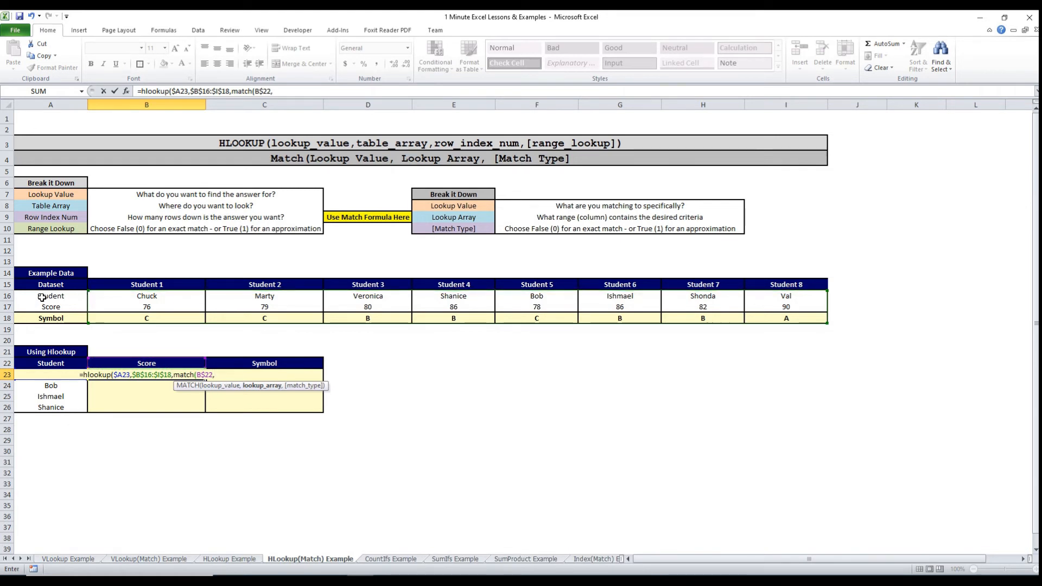
- Complete the nested MATCH with the absolute lookup array $A$16:$A$18 and match type 0
{"action": "left_click_drag", "start_coordinate": [31, 296], "coordinate": [34, 317]}
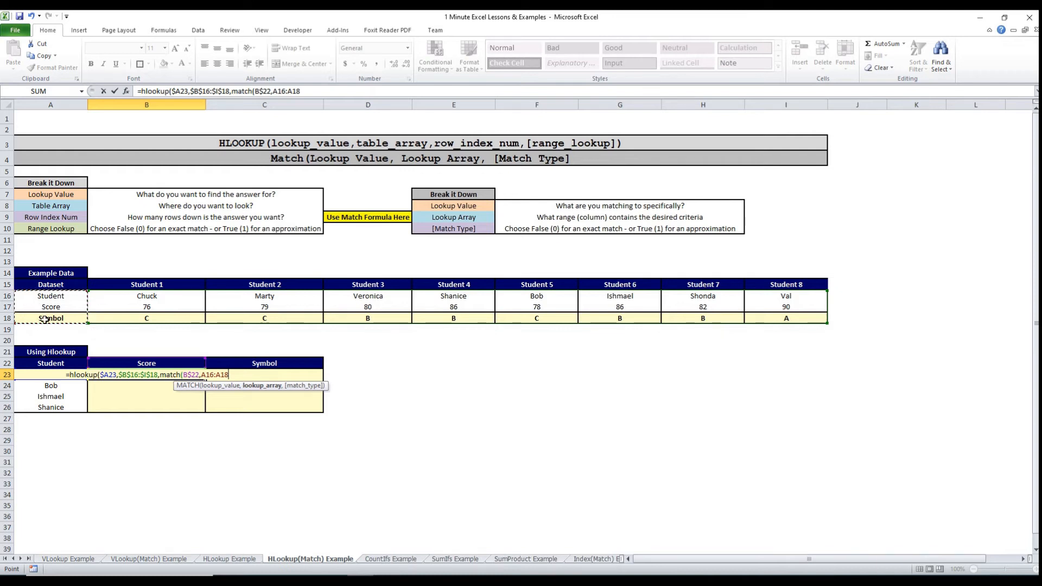
{"action": "key", "text": "F4"}
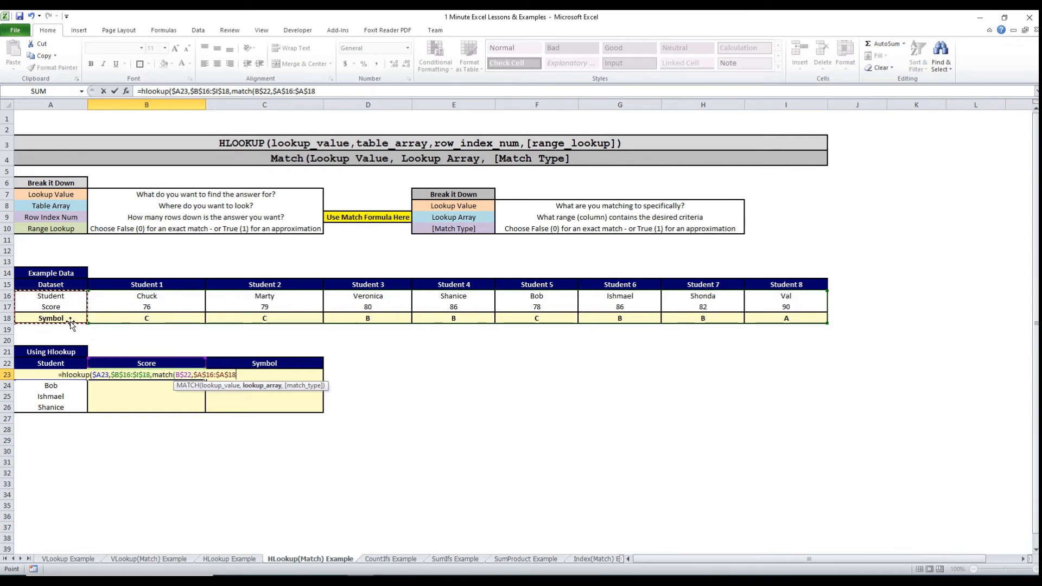
{"action": "type", "text": ","}
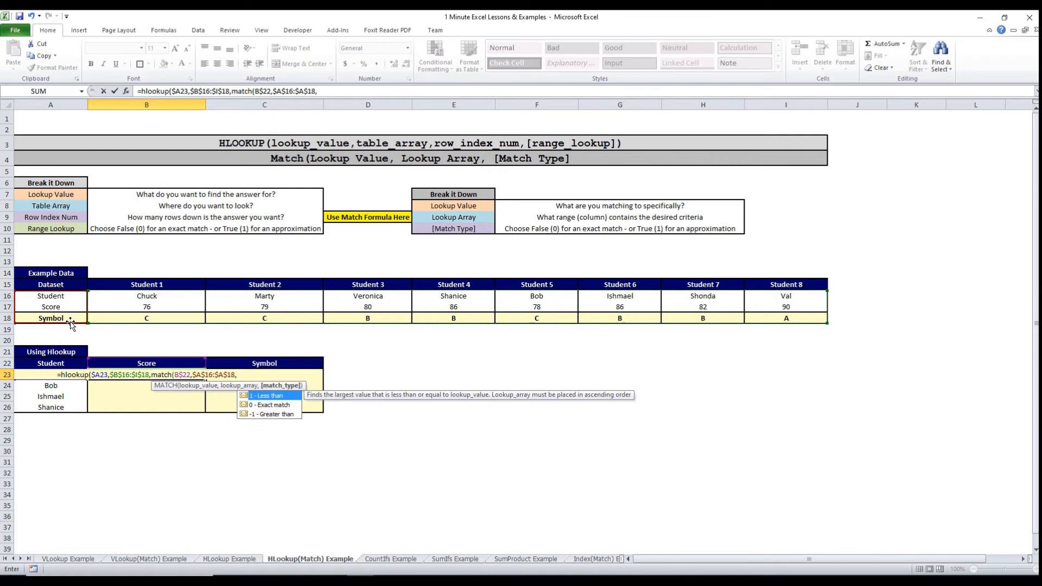
{"action": "type", "text": "0"}
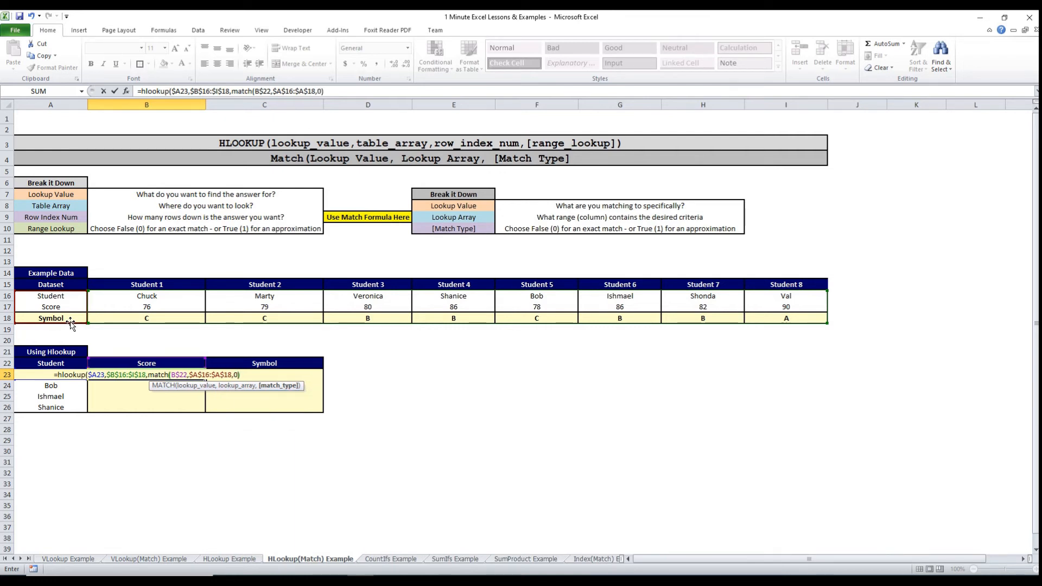
{"action": "type", "text": ")"}
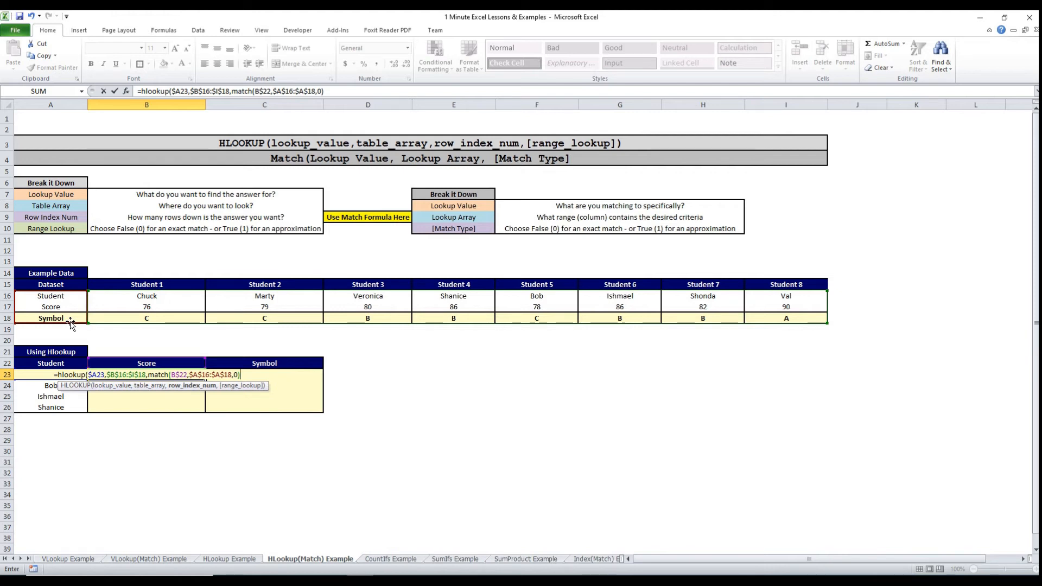
- Finish the B23 HLOOKUP formula with a range lookup of 0 for an exact match
{"action": "type", "text": ","}
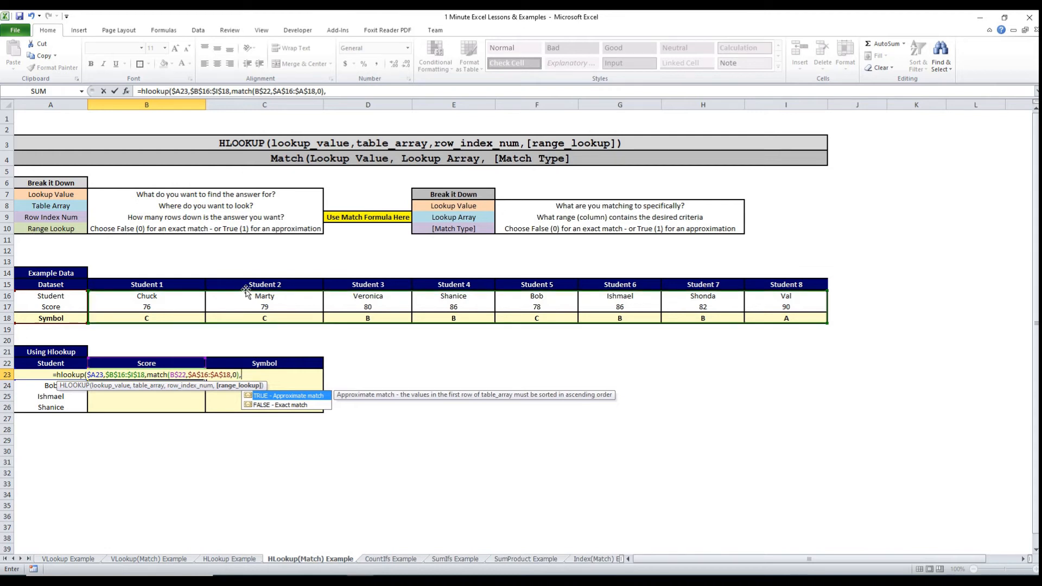
{"action": "type", "text": "0"}
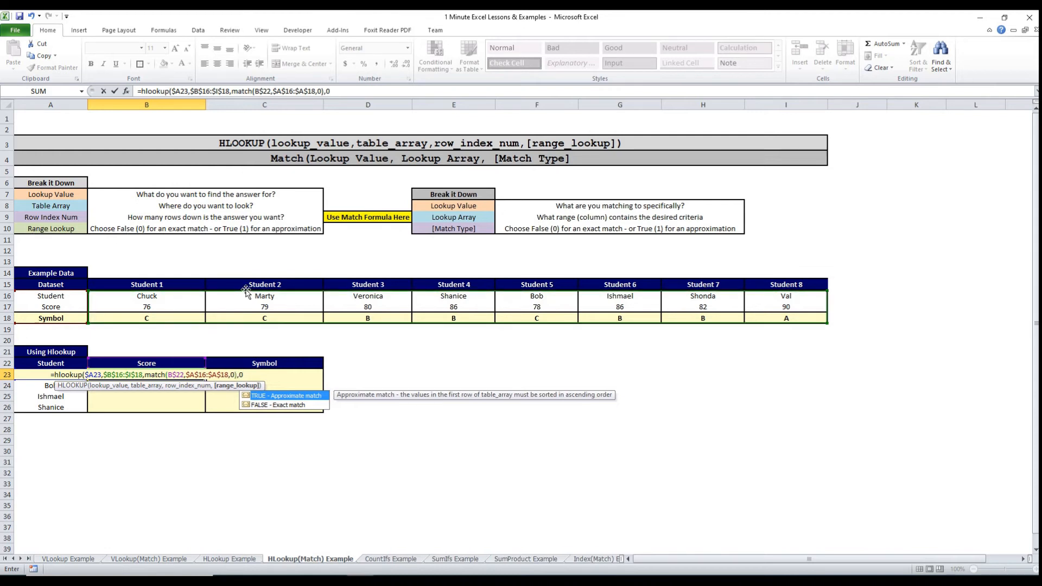
{"action": "type", "text": ")"}
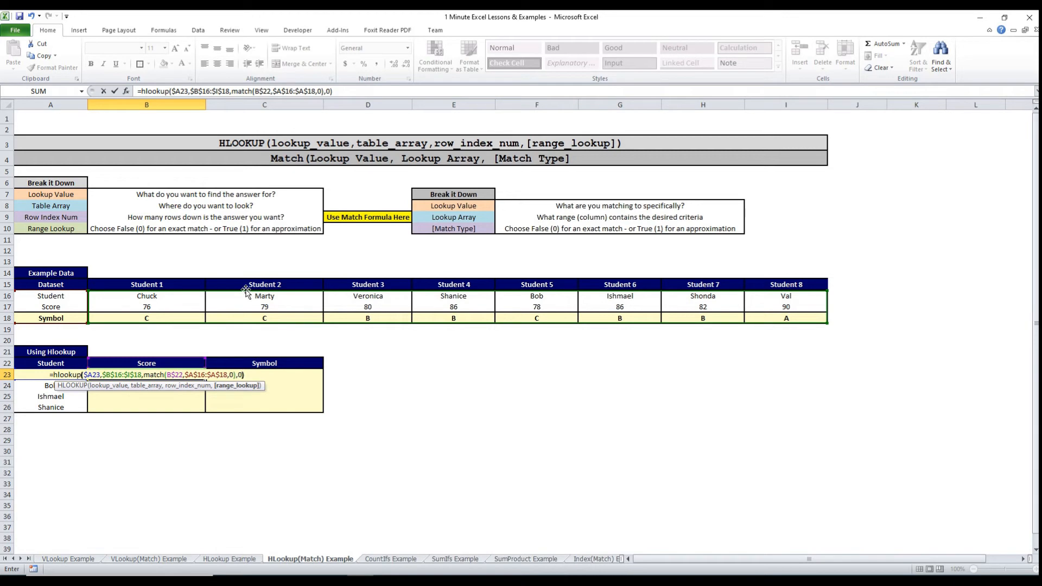
{"action": "key", "text": "Return"}
- Copy the B23 formula and paste it with Paste Special across the score and symbol cells B23:C26
{"action": "key", "text": "Up"}
{"action": "key", "text": "ctrl+c"}
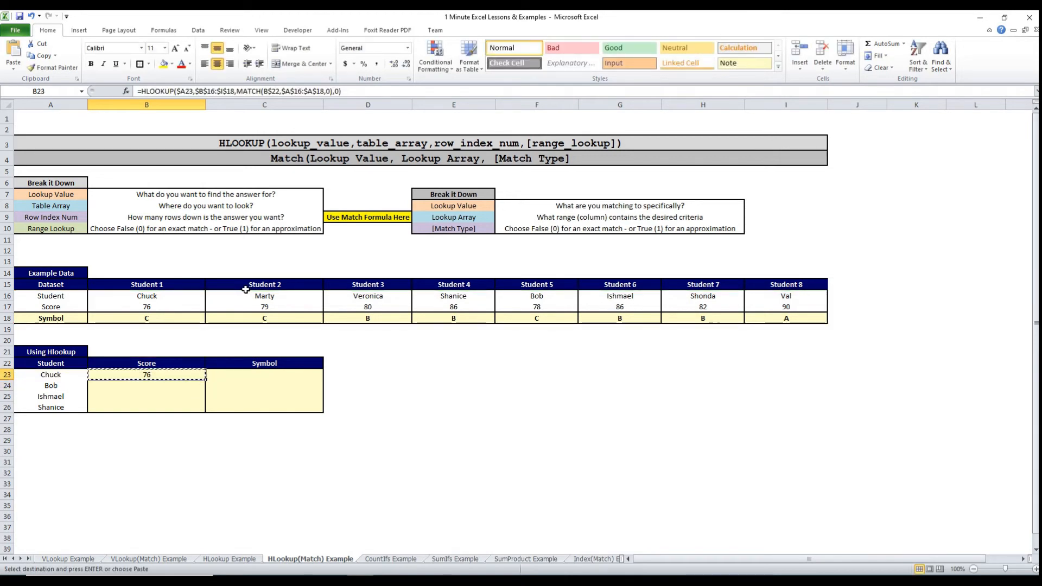
{"action": "key", "text": "shift+Right"}
{"action": "key", "text": "shift+Down"}
{"action": "key", "text": "shift+Down"}
{"action": "key", "text": "shift+Down"}
{"action": "key", "text": "ctrl+alt+v"}
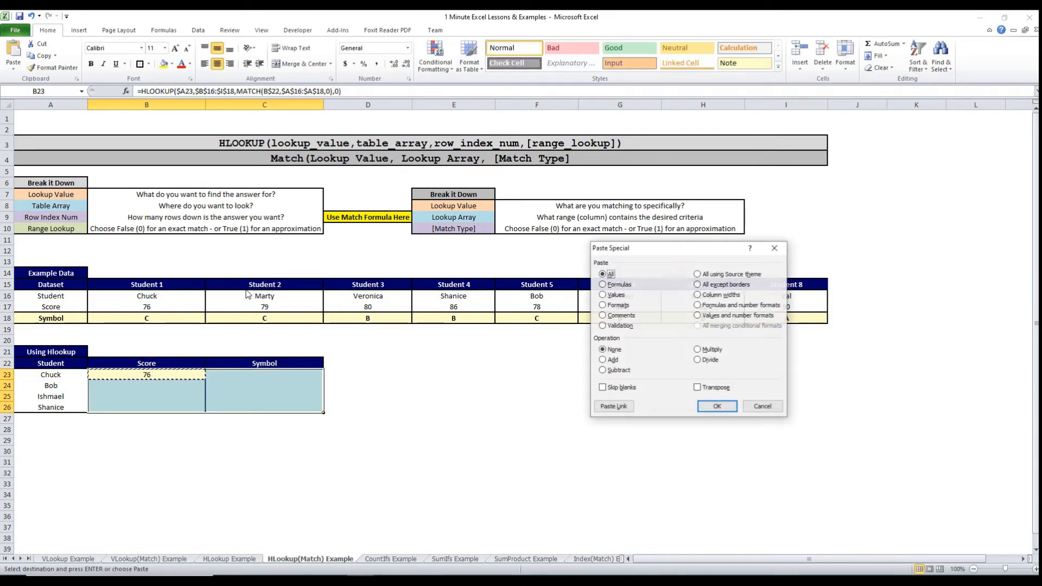
{"action": "key", "text": "Return"}
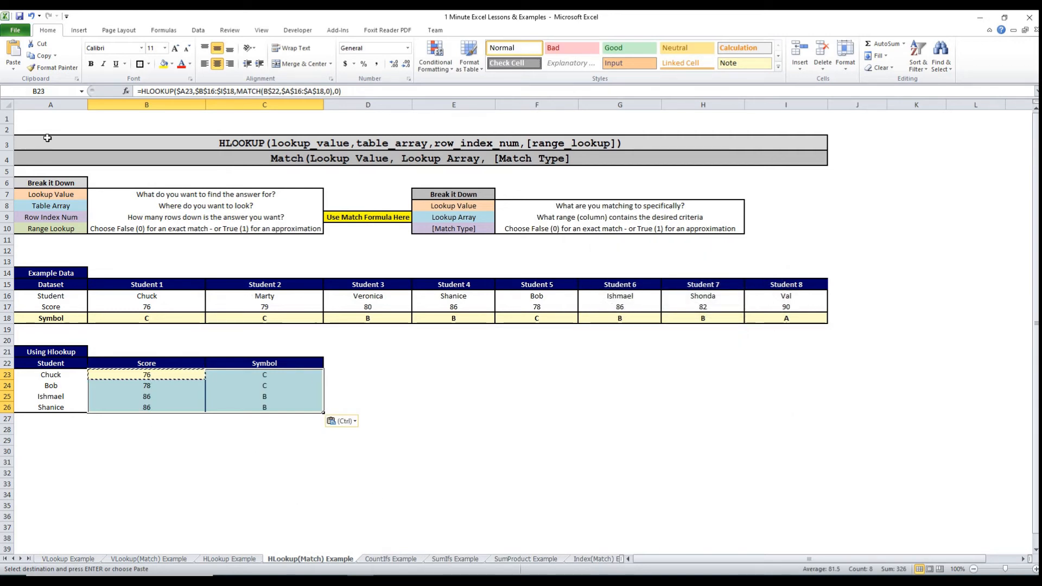
{"action": "left_click", "coordinate": [50, 117]}
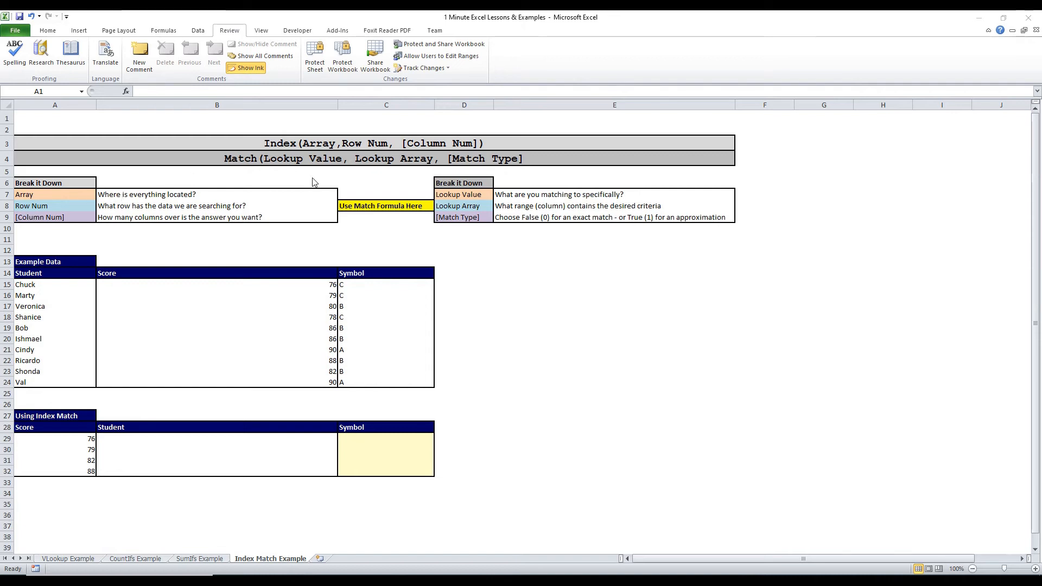
- Examine the Array, Row Num and Column Num explanations and the Using Index Match table on the Index Match Example sheet
{"action": "left_click", "coordinate": [314, 195]}
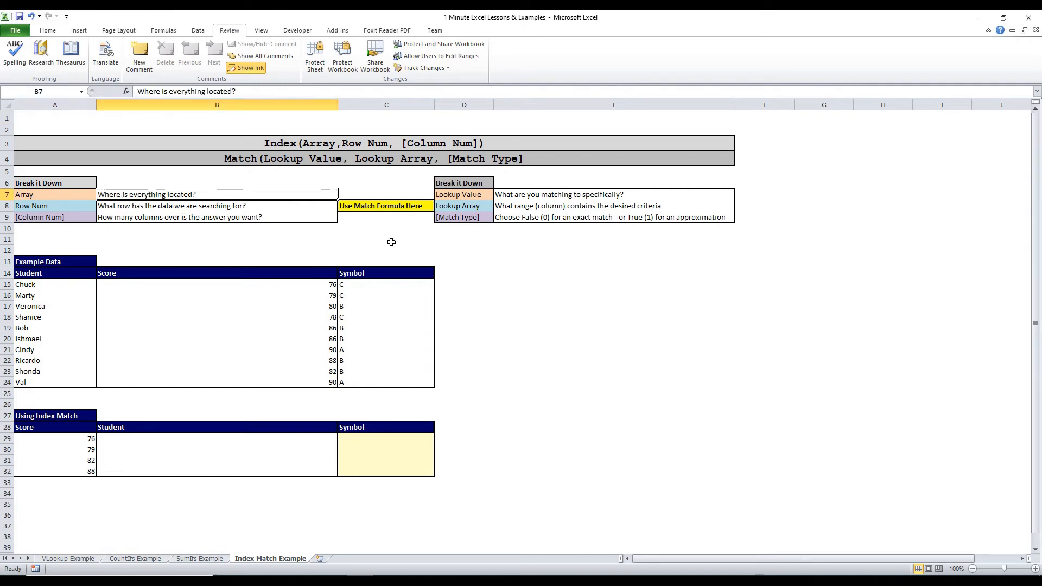
{"action": "left_click", "coordinate": [49, 207]}
{"action": "left_click", "coordinate": [111, 215]}
{"action": "left_click", "coordinate": [173, 206]}
{"action": "left_click", "coordinate": [382, 207]}
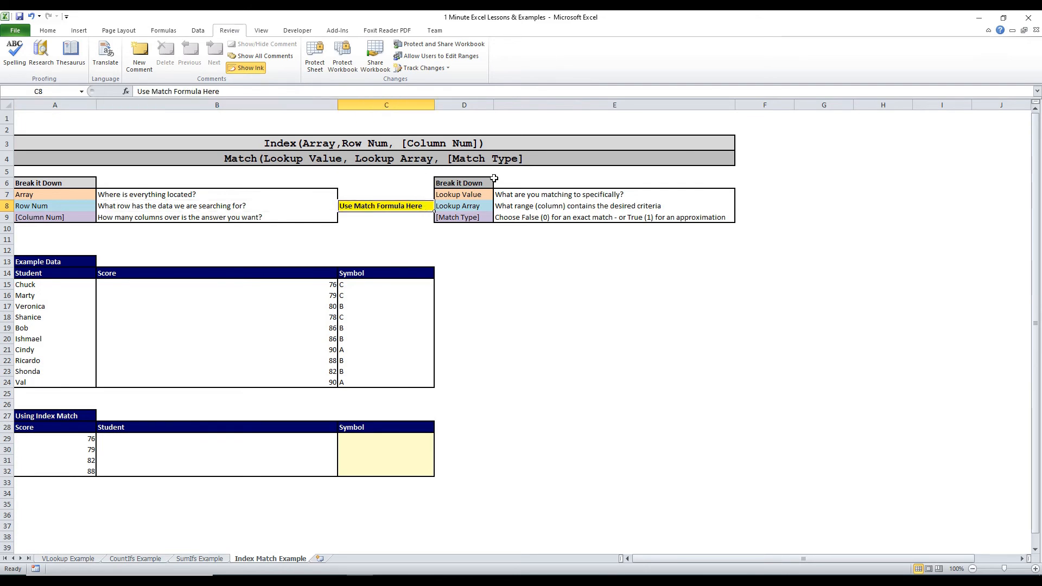
{"action": "left_click", "coordinate": [42, 216]}
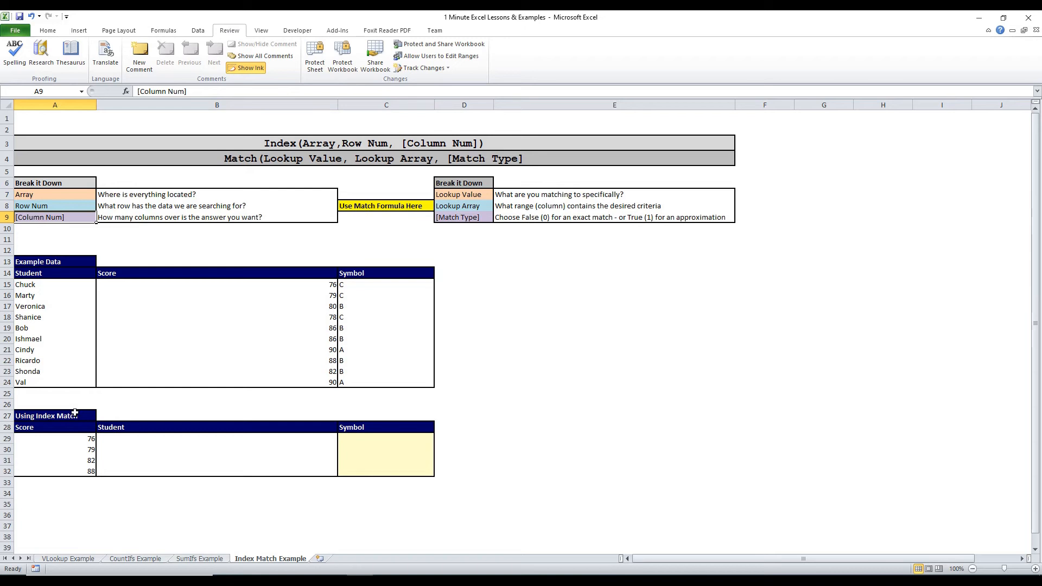
{"action": "left_click_drag", "start_coordinate": [76, 415], "coordinate": [419, 468]}
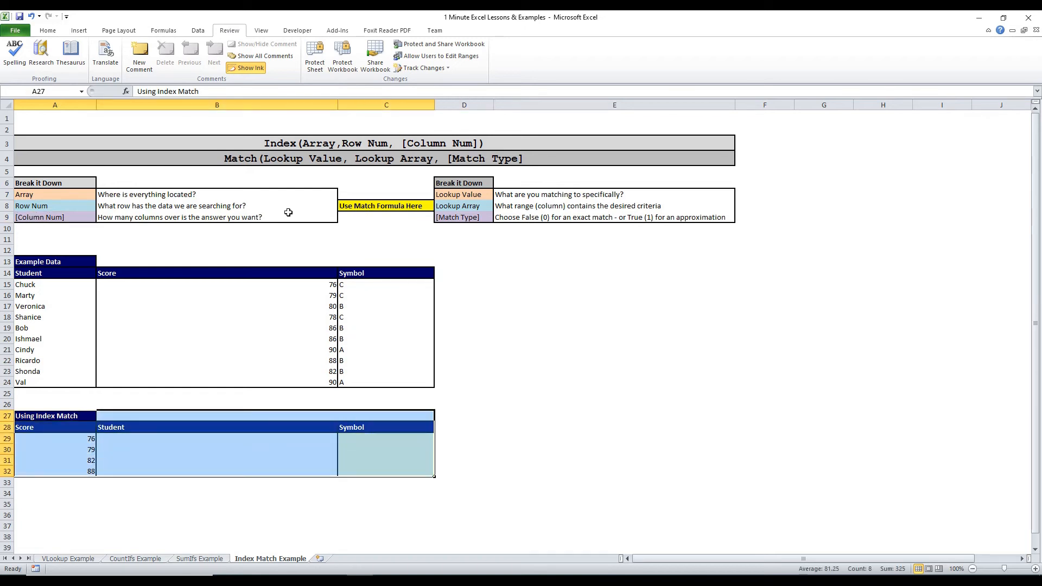
{"action": "left_click", "coordinate": [280, 240]}
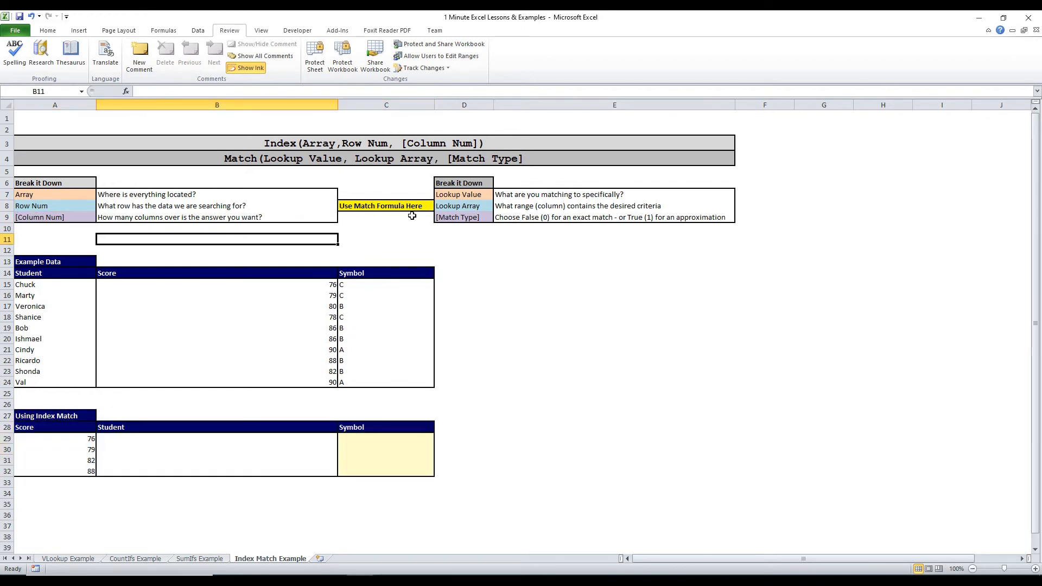
- Examine the MATCH argument explanations alongside the lookup score in A29 and the Score column of the example data
{"action": "left_click", "coordinate": [495, 195]}
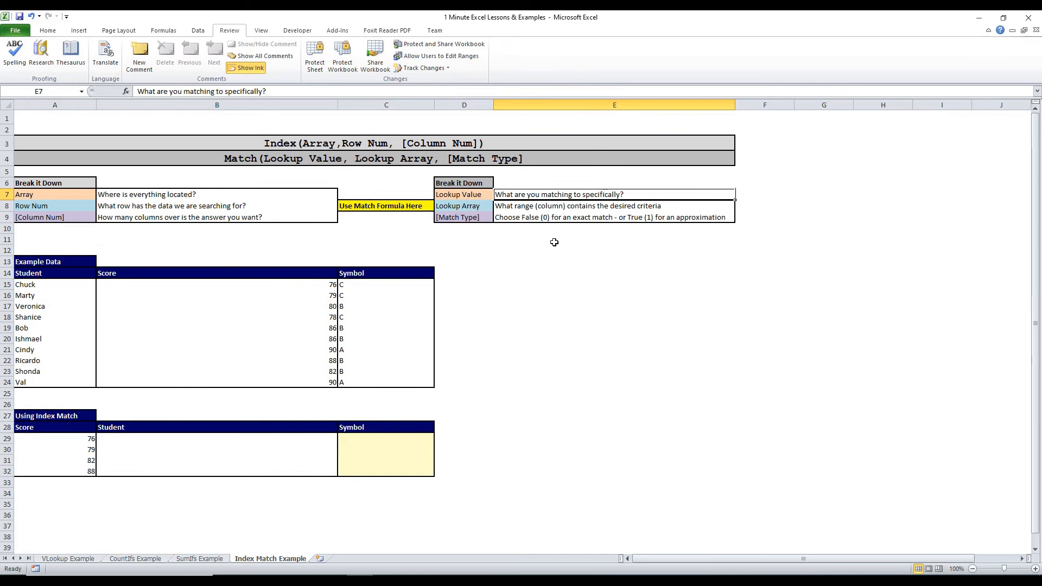
{"action": "left_click", "coordinate": [61, 441]}
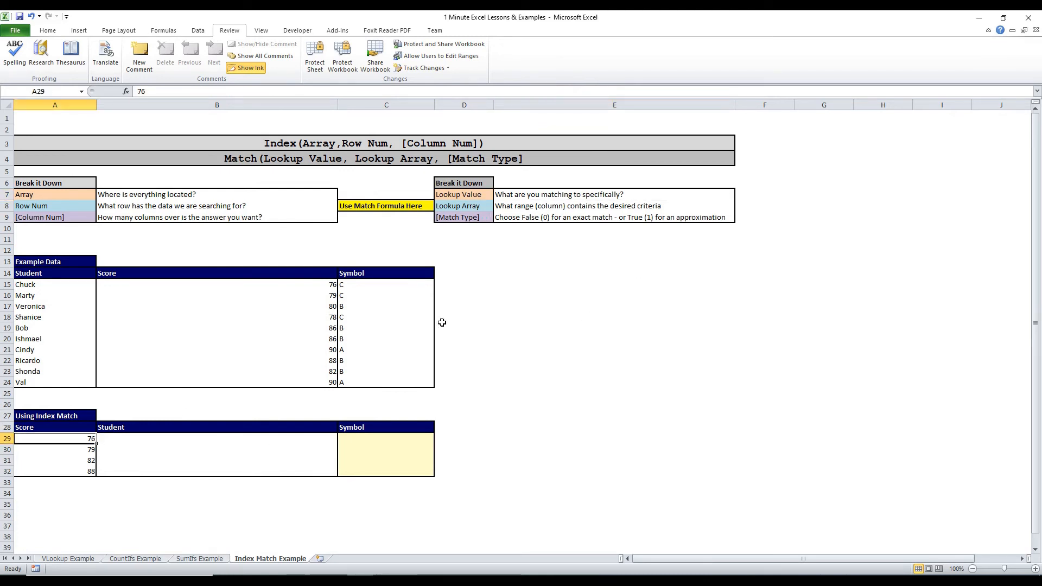
{"action": "left_click_drag", "start_coordinate": [321, 280], "coordinate": [325, 380]}
{"action": "left_click", "coordinate": [466, 219]}
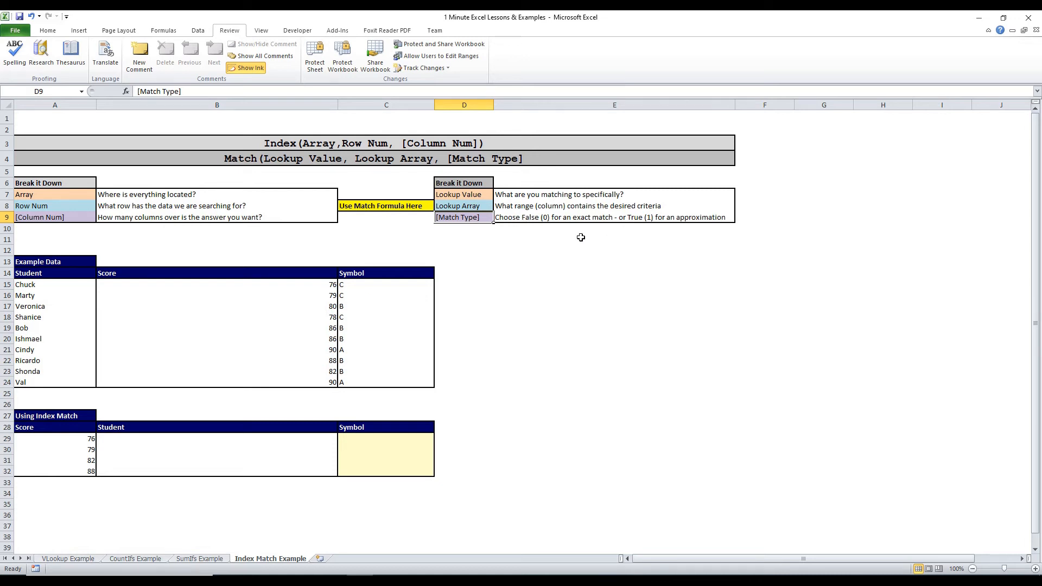
- Start an INDEX formula in B29 using the example data $A$15:$C$24 as its absolute array
{"action": "left_click", "coordinate": [303, 437]}
{"action": "type", "text": "="}
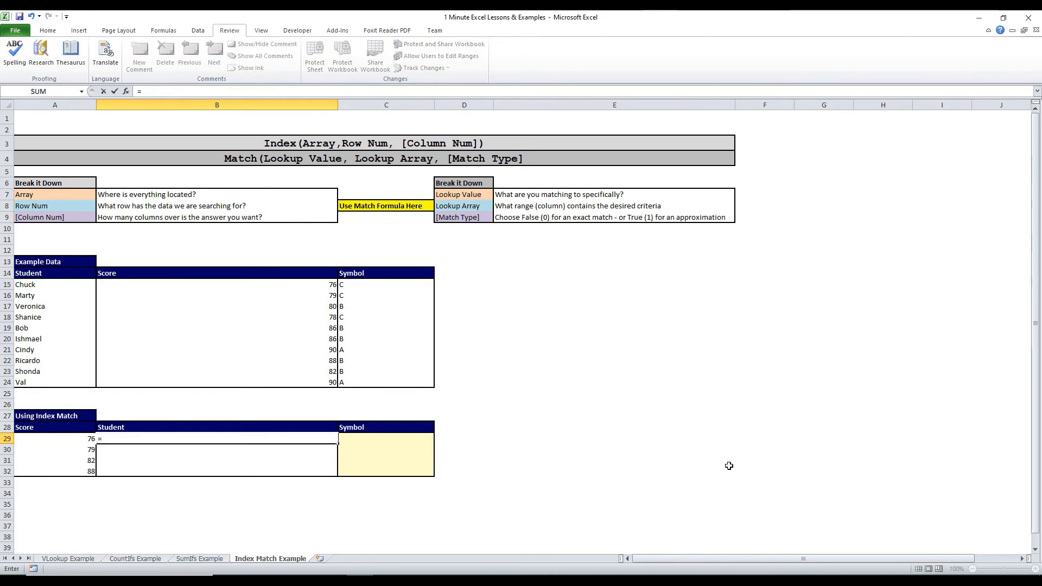
{"action": "type", "text": "index("}
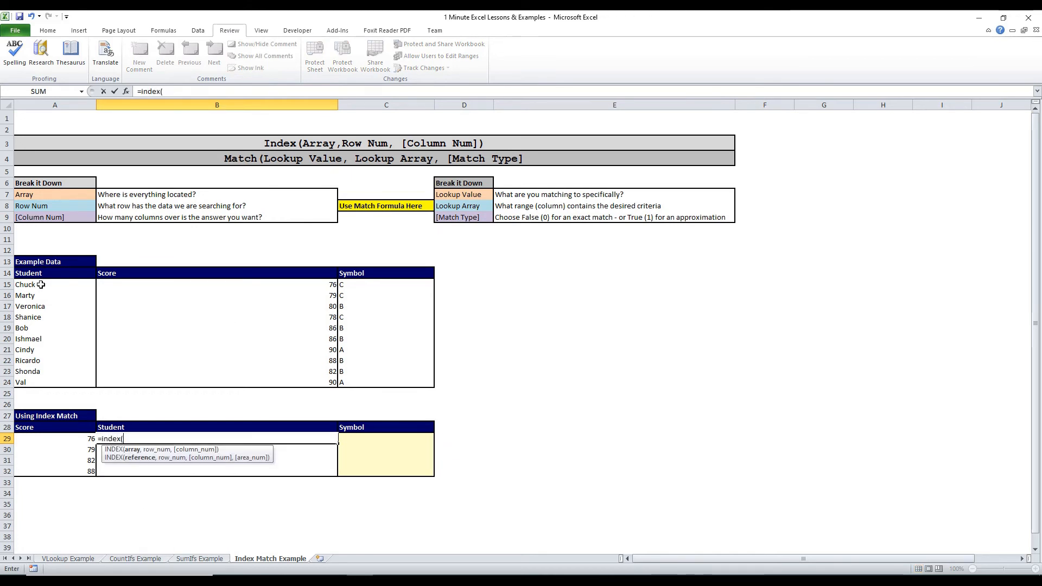
{"action": "left_click_drag", "start_coordinate": [40, 284], "coordinate": [380, 382]}
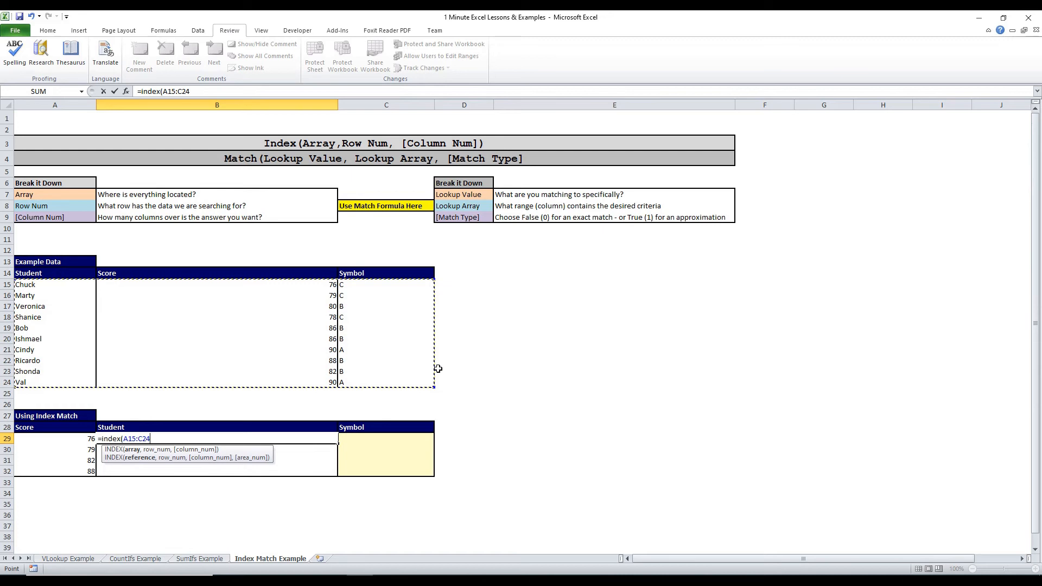
{"action": "key", "text": "F4"}
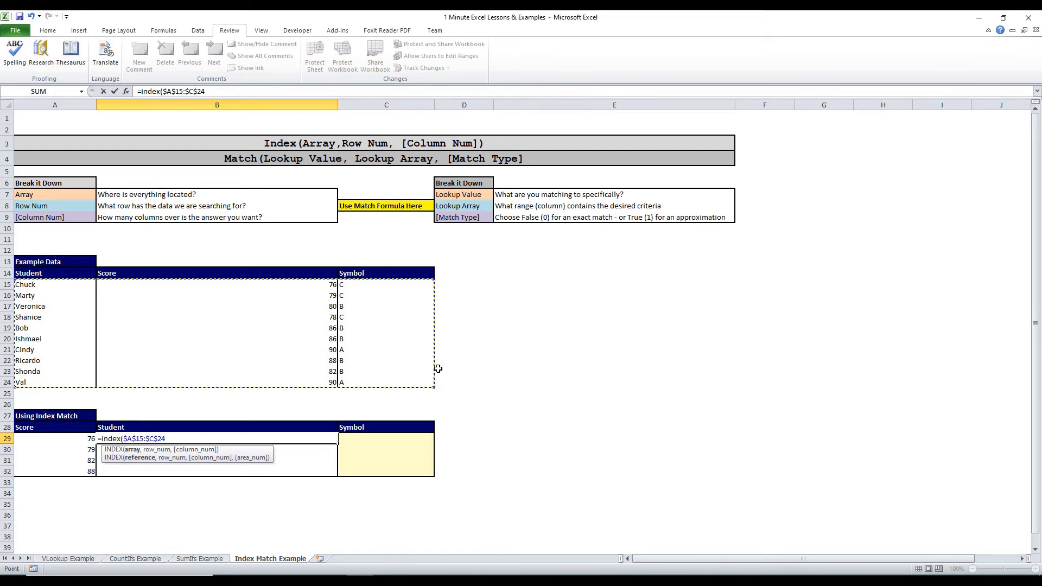
- Nest a MATCH as the INDEX row number, with the column-locked score cell $A29 as its lookup value
{"action": "type", "text": ",match"}
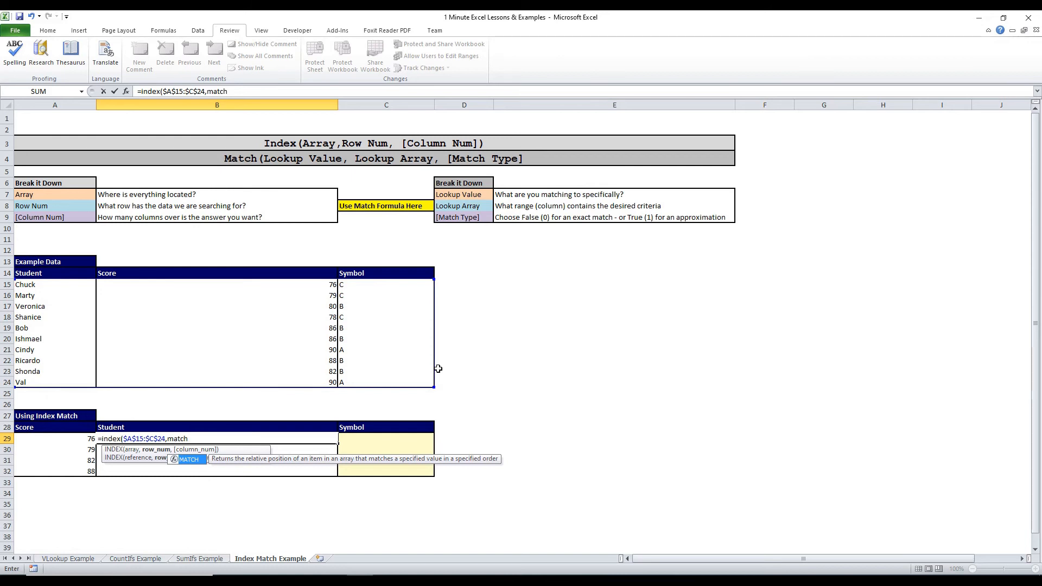
{"action": "type", "text": "("}
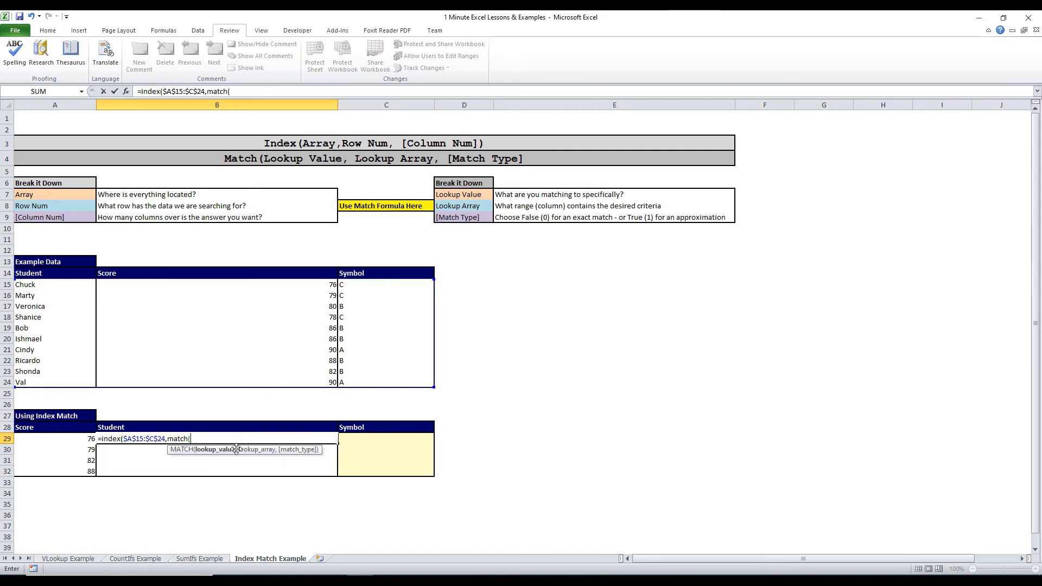
{"action": "left_click", "coordinate": [72, 440]}
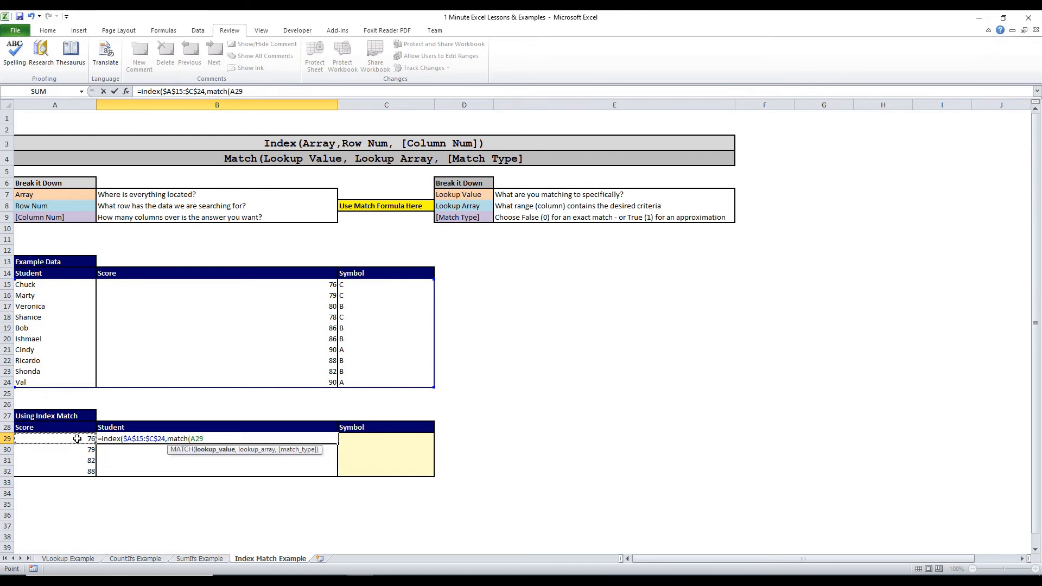
{"action": "key", "text": "F4"}
{"action": "key", "text": "F4"}
{"action": "key", "text": "F4"}
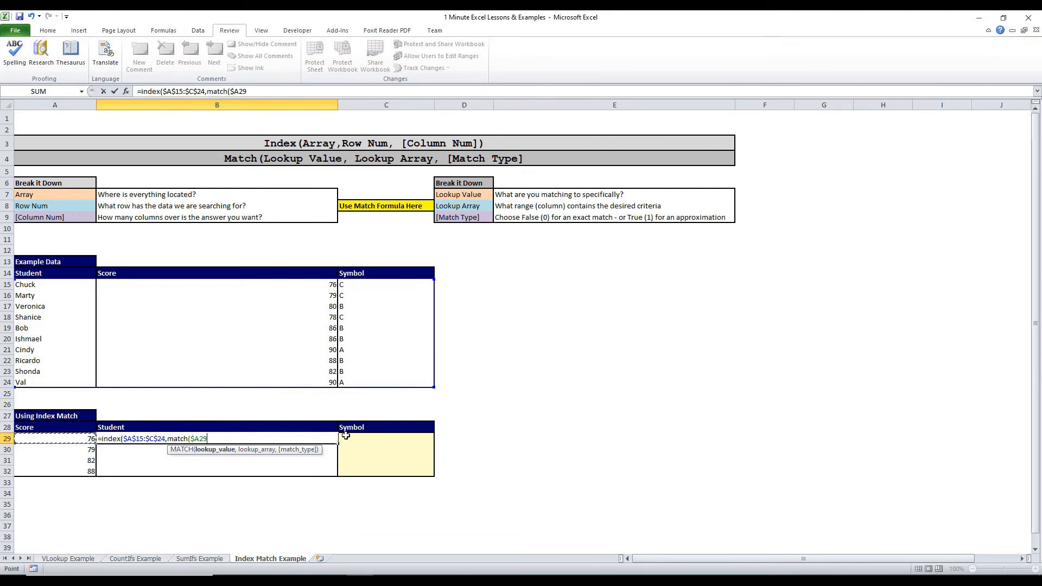
{"action": "type", "text": ","}
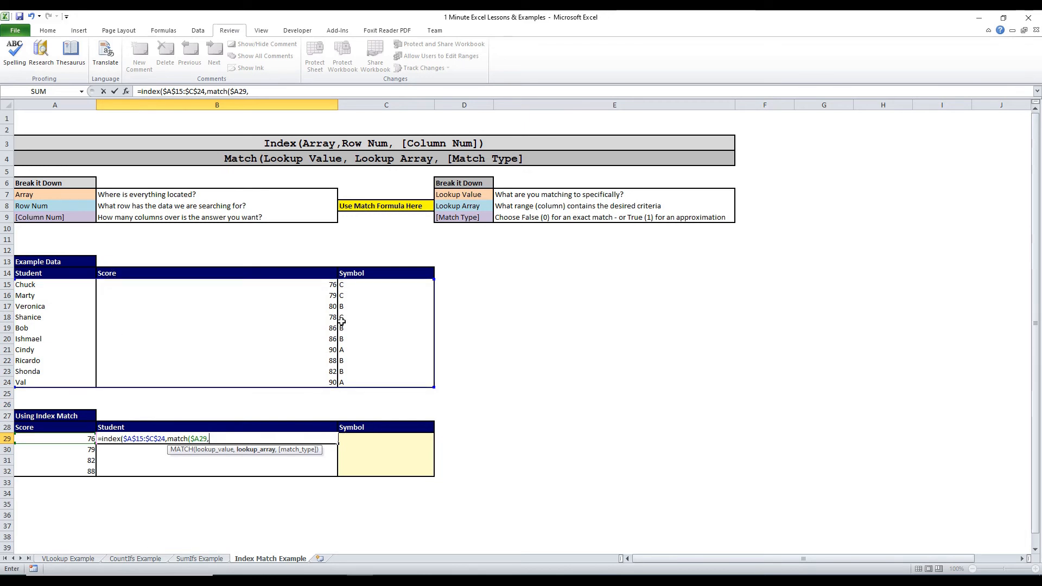
- Complete the MATCH with lookup array $B$15:$B$24 and match type 0, and finish the B29 INDEX formula with column number 1
{"action": "left_click_drag", "start_coordinate": [321, 284], "coordinate": [315, 376]}
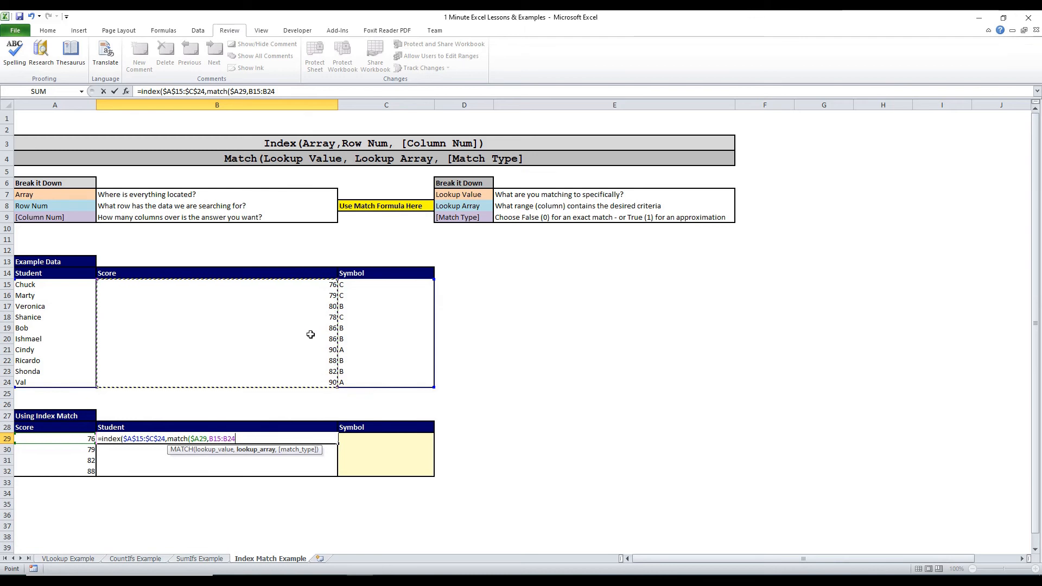
{"action": "key", "text": "F4"}
{"action": "type", "text": ",0"}
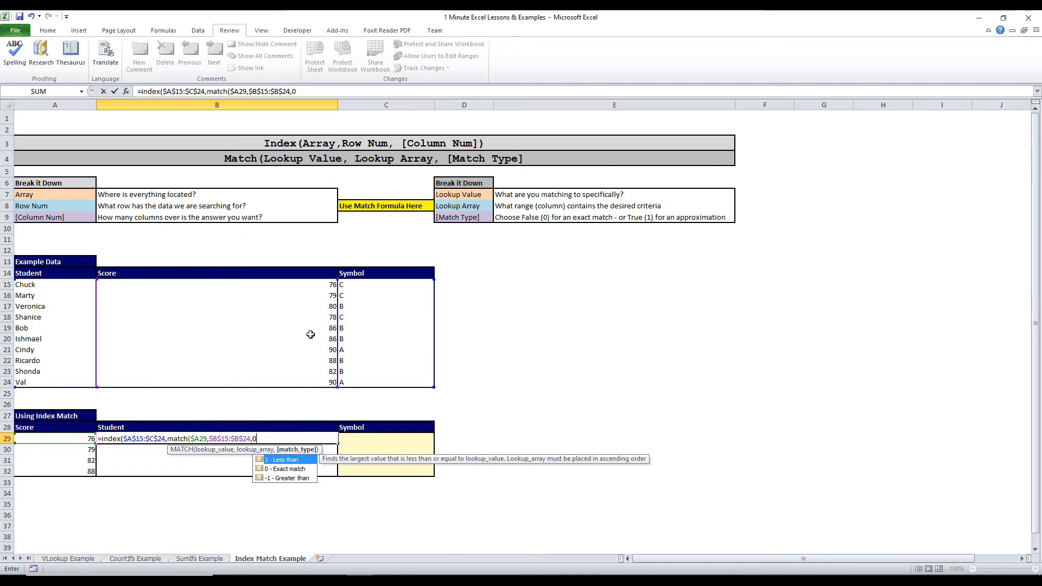
{"action": "type", "text": "),"}
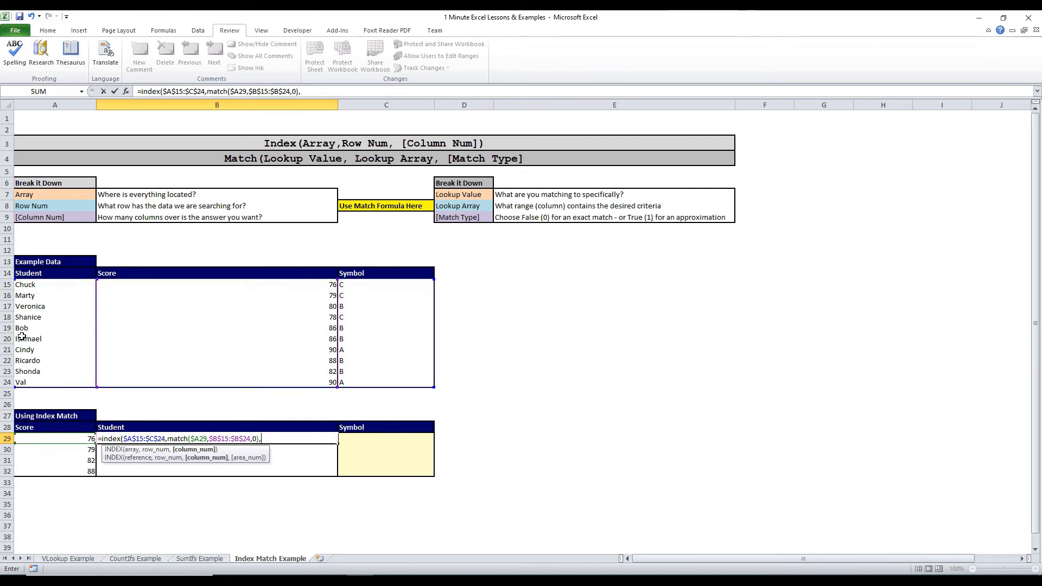
{"action": "type", "text": "1)"}
{"action": "key", "text": "Return"}
- Copy the B29 formula to the Symbol cell C29 with Paste Special, pasting formulas only
{"action": "key", "text": "Up"}
{"action": "key", "text": "ctrl+c"}
{"action": "key", "text": "Right"}
{"action": "key", "text": "ctrl+alt+v"}
{"action": "key", "text": "alt+f"}
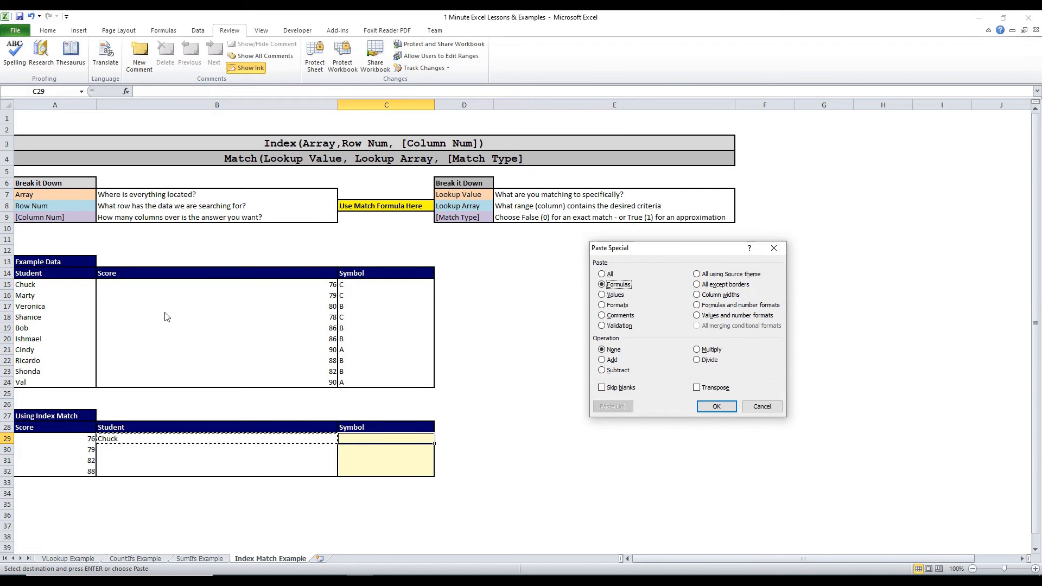
{"action": "key", "text": "Return"}
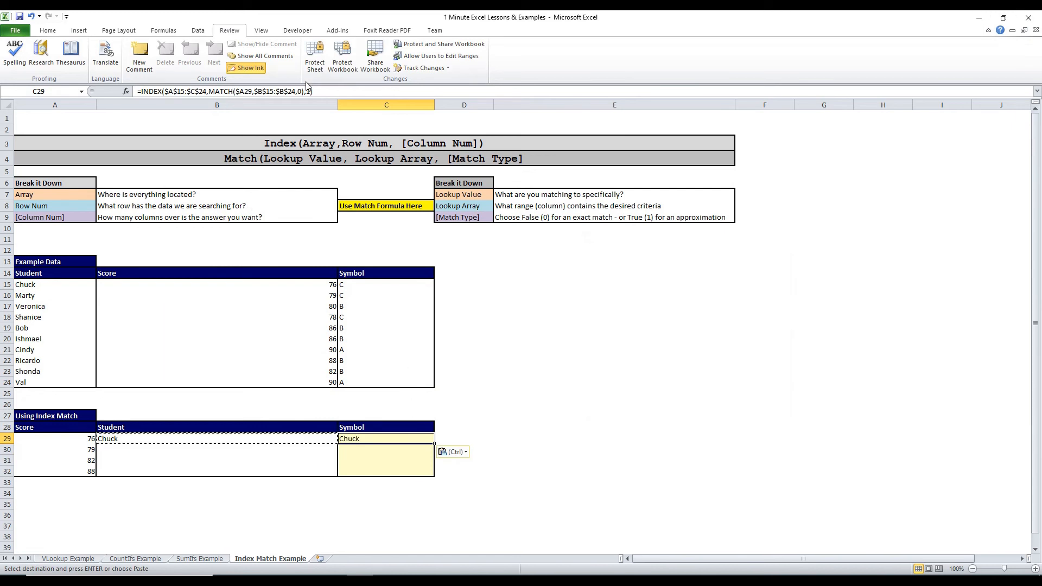
- Change the column number in C29's INDEX formula to 3 and check it against row 15 of the example data
{"action": "key", "text": "F2"}
{"action": "key", "text": "BackSpace"}
{"action": "type", "text": "3"}
{"action": "key", "text": "Return"}
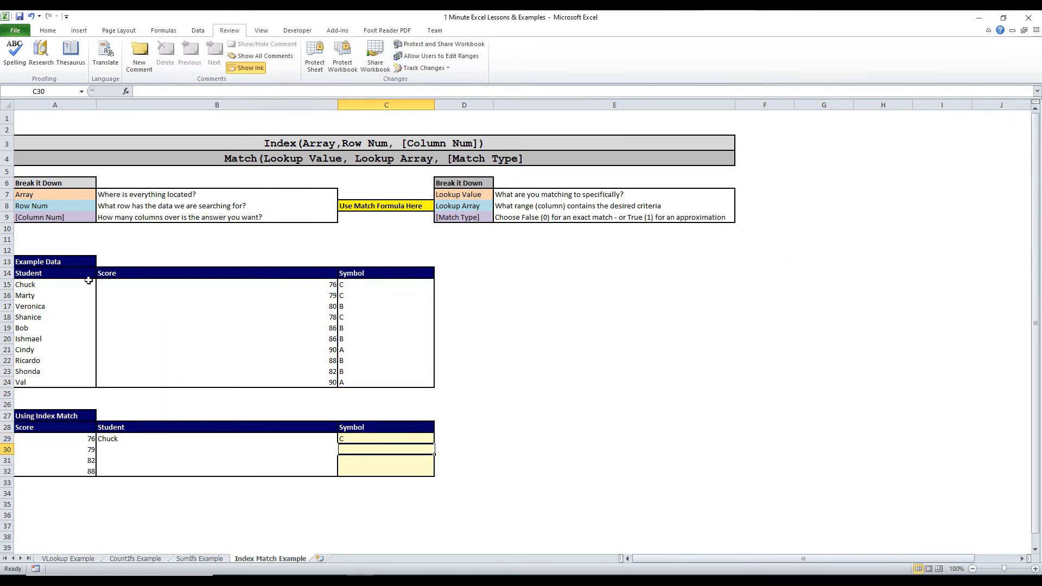
{"action": "left_click", "coordinate": [44, 288]}
{"action": "left_click_drag", "start_coordinate": [44, 289], "coordinate": [364, 283]}
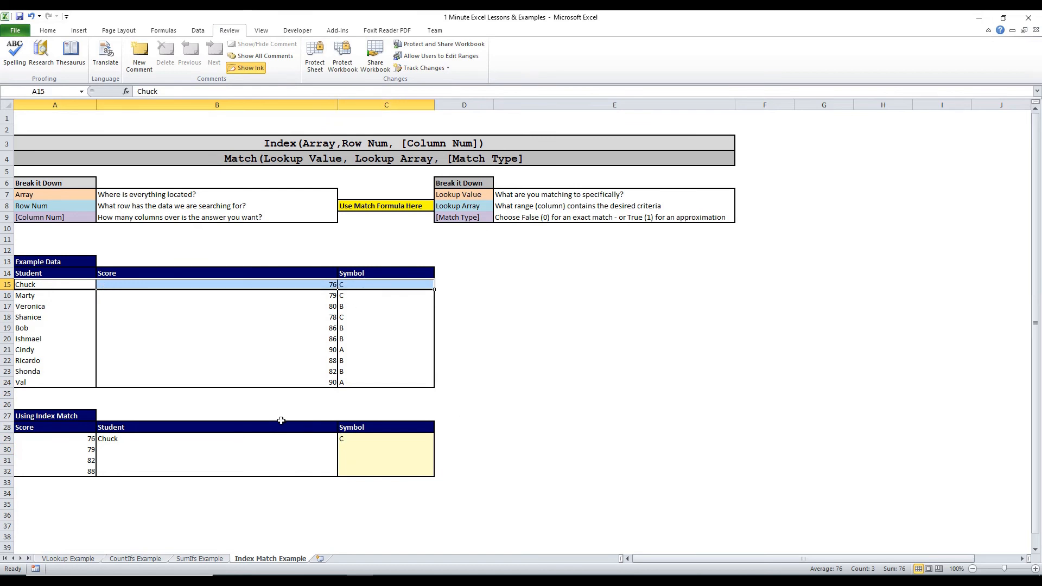
- Copy the B29:C29 formulas and paste them with Paste Special across the student and symbol cells B29:C32
{"action": "left_click_drag", "start_coordinate": [276, 438], "coordinate": [353, 436]}
{"action": "key", "text": "ctrl+c"}
{"action": "key", "text": "shift+Down"}
{"action": "key", "text": "shift+Down"}
{"action": "key", "text": "shift+Down"}
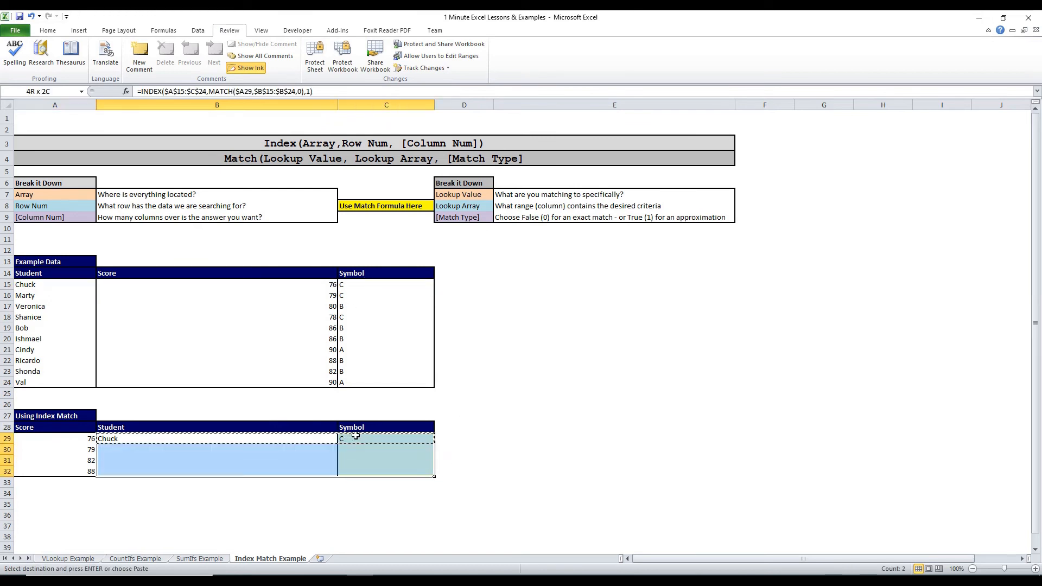
{"action": "key", "text": "ctrl+alt+v"}
{"action": "key", "text": "Return"}
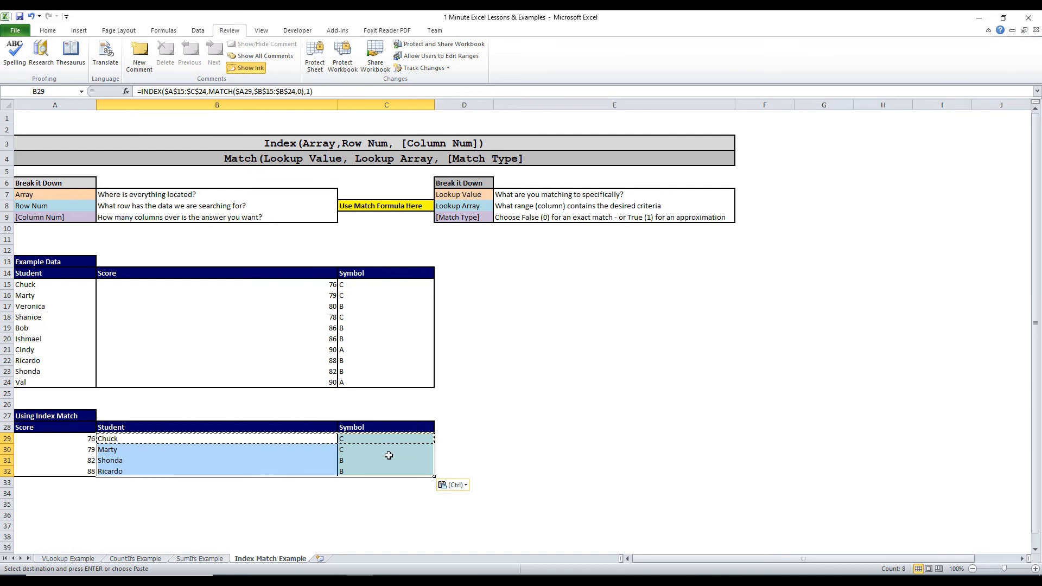
{"action": "left_click", "coordinate": [563, 265]}
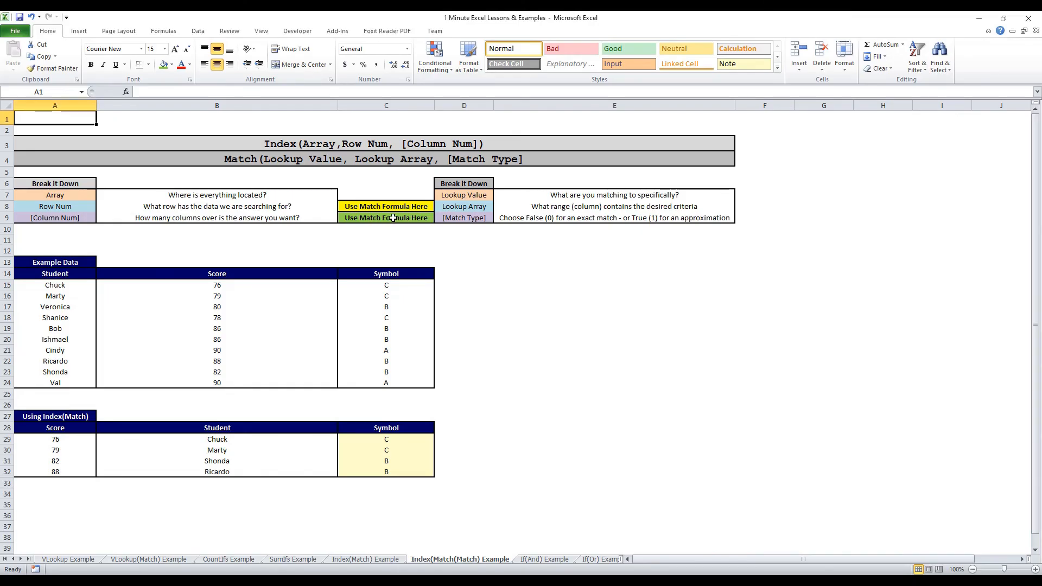
- On the Index(Match(Match) Example sheet, examine the Column Num row with its Match formula note and the Student and Symbol headers
{"action": "left_click", "coordinate": [394, 218]}
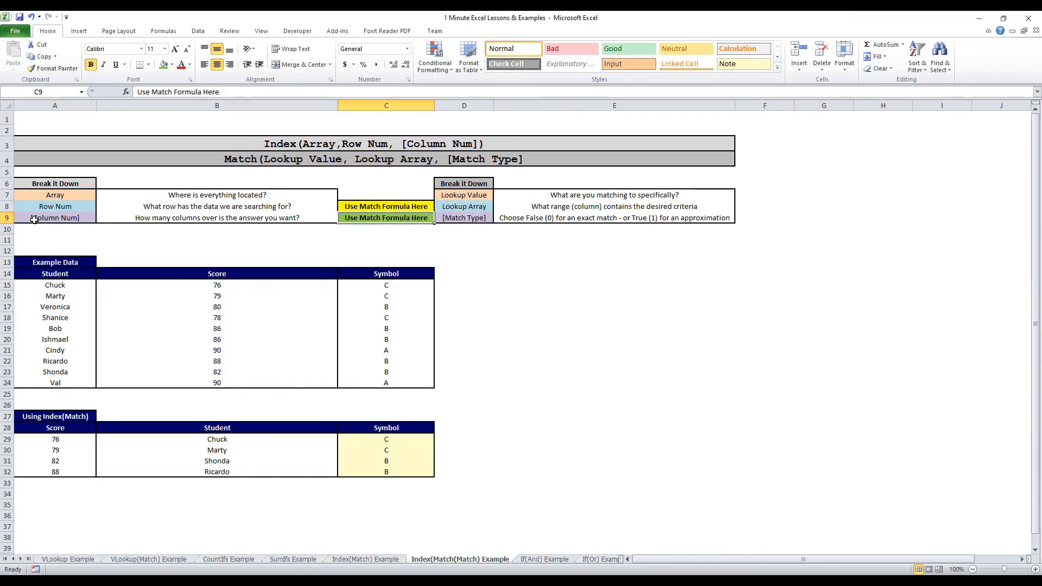
{"action": "left_click", "coordinate": [7, 217]}
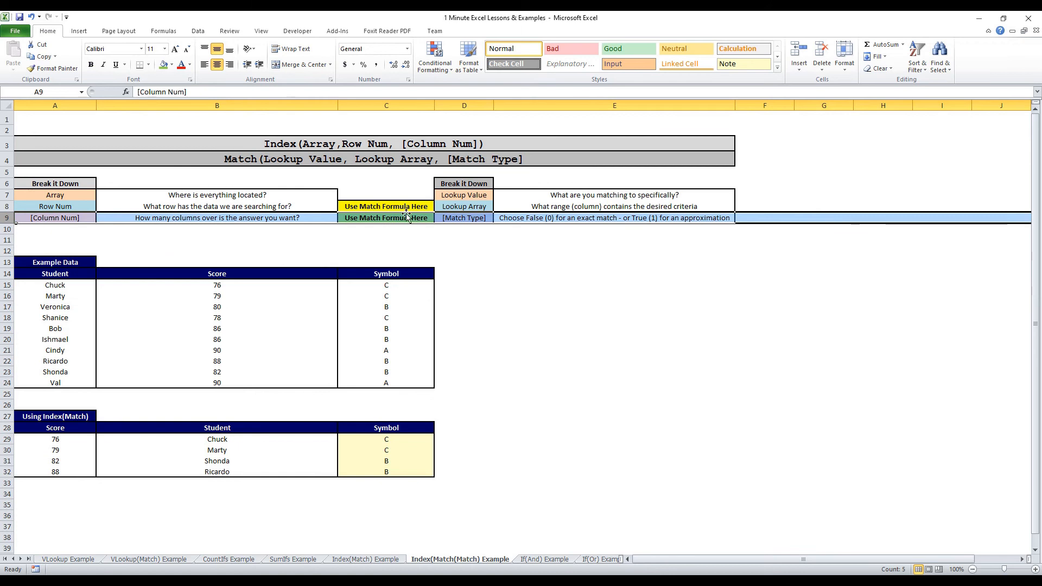
{"action": "left_click", "coordinate": [593, 389]}
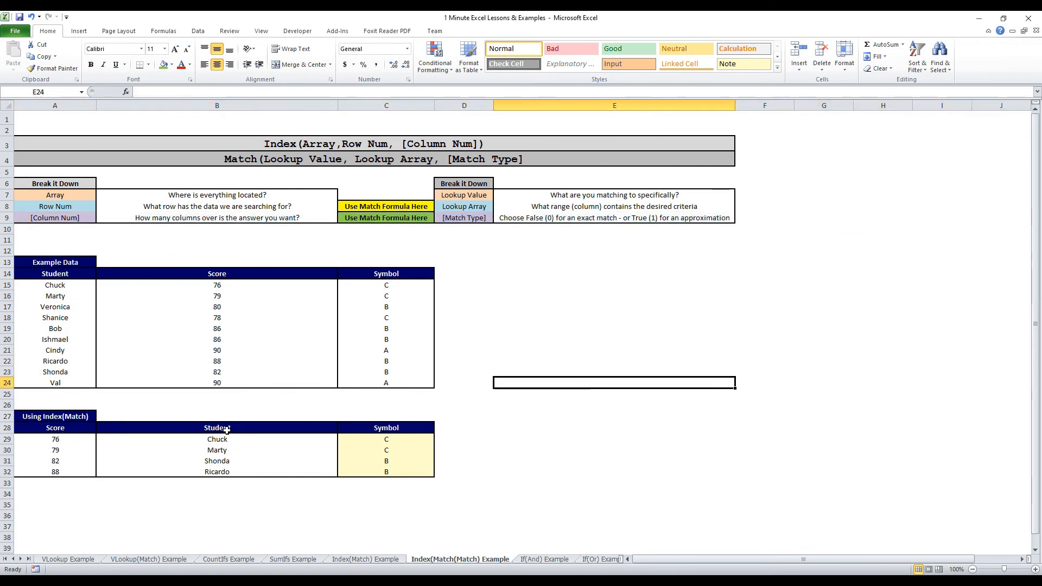
{"action": "left_click", "coordinate": [199, 440]}
{"action": "left_click", "coordinate": [213, 429]}
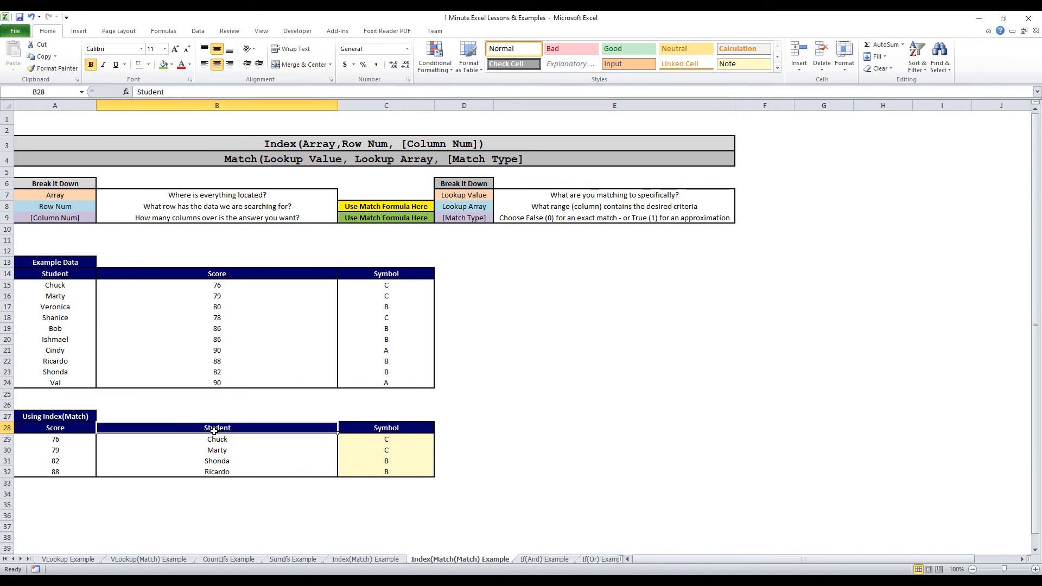
{"action": "left_click_drag", "start_coordinate": [368, 427], "coordinate": [903, 426]}
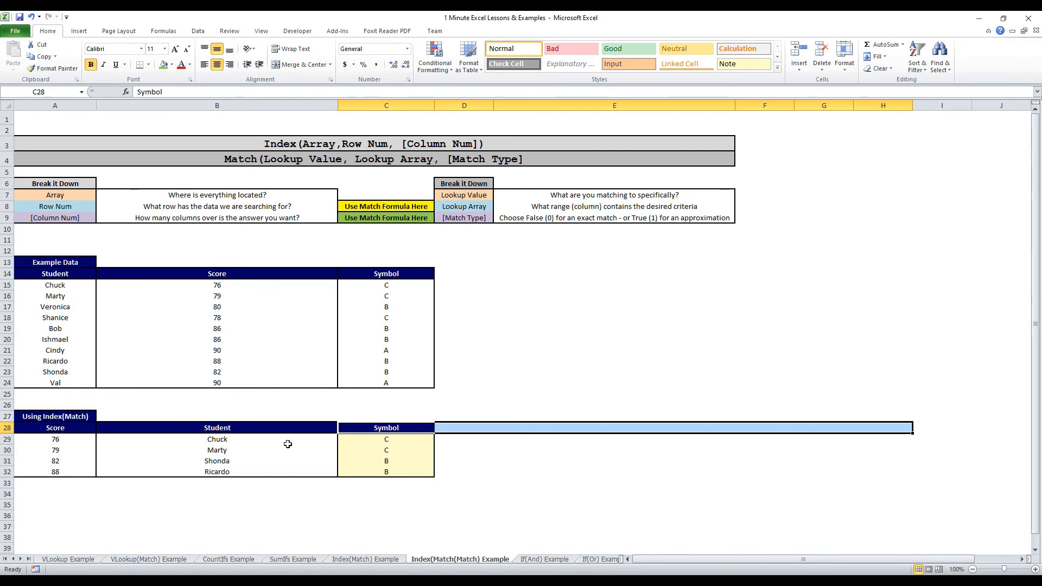
- Clear the existing student and symbol formulas from B29:C32 on the Index(Match(Match) Example sheet
{"action": "left_click_drag", "start_coordinate": [299, 438], "coordinate": [410, 467]}
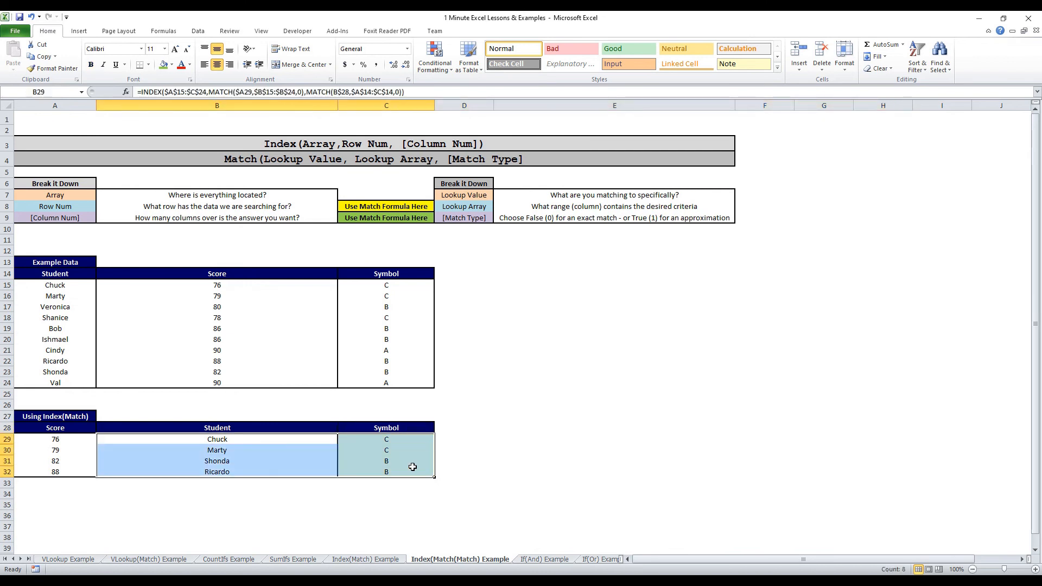
{"action": "key", "text": "Delete"}
{"action": "key", "text": "Up"}
{"action": "key", "text": "Down"}
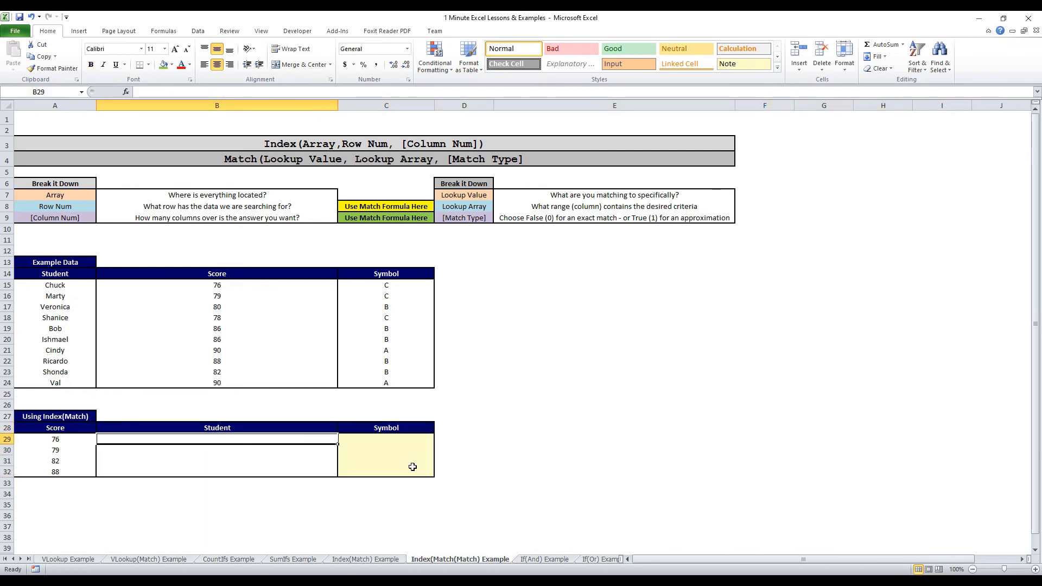
- Begin a new INDEX formula in the emptied cell B29 with $A$15:$C$24 as the absolute array
{"action": "type", "text": "="}
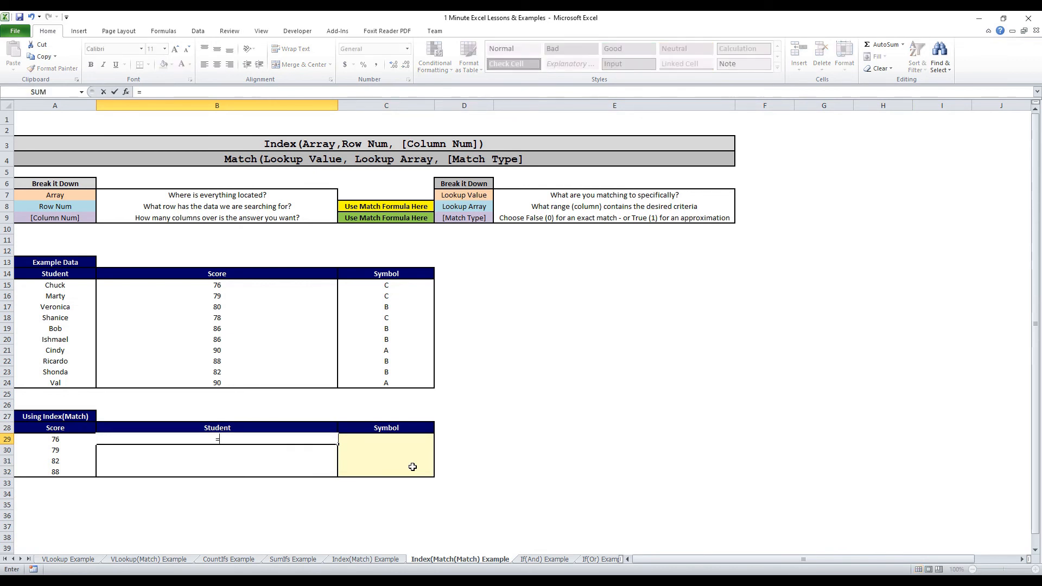
{"action": "type", "text": "index("}
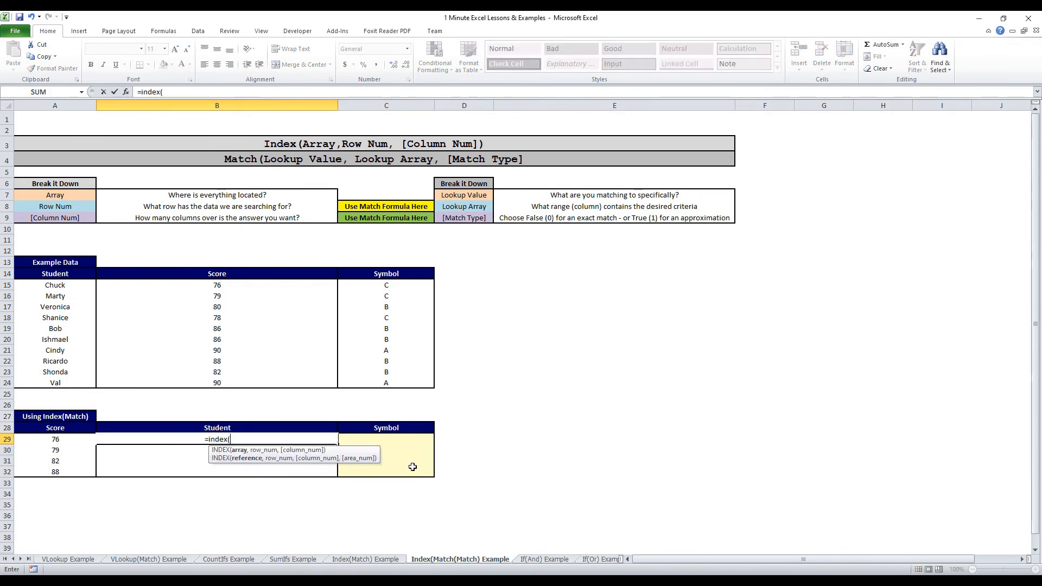
{"action": "left_click_drag", "start_coordinate": [65, 285], "coordinate": [397, 383]}
{"action": "key", "text": "F4"}
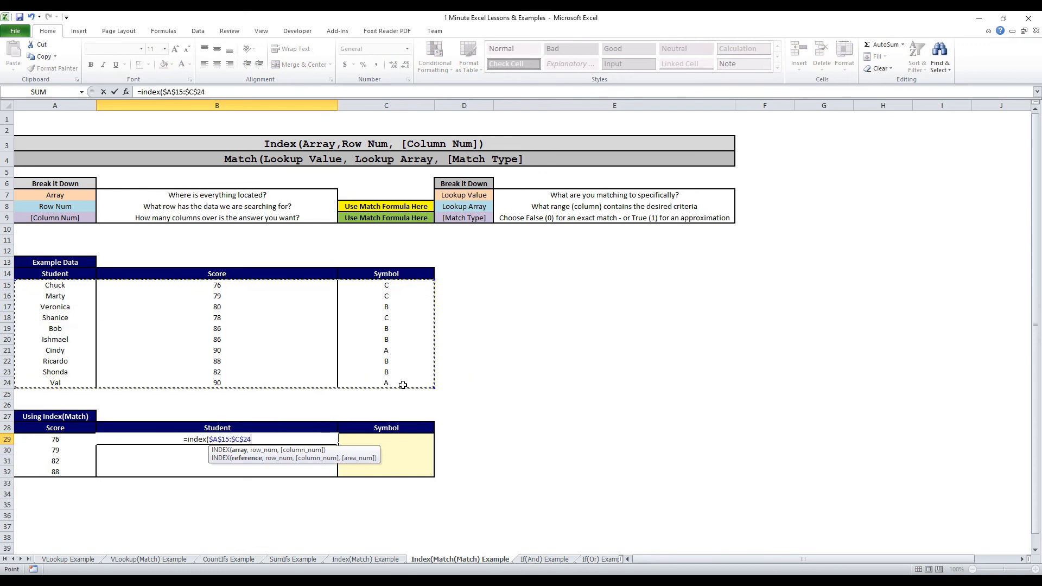
- Nest a MATCH function as the INDEX row number in B29, with $A29 as its lookup value, column locked only
{"action": "type", "text": ","}
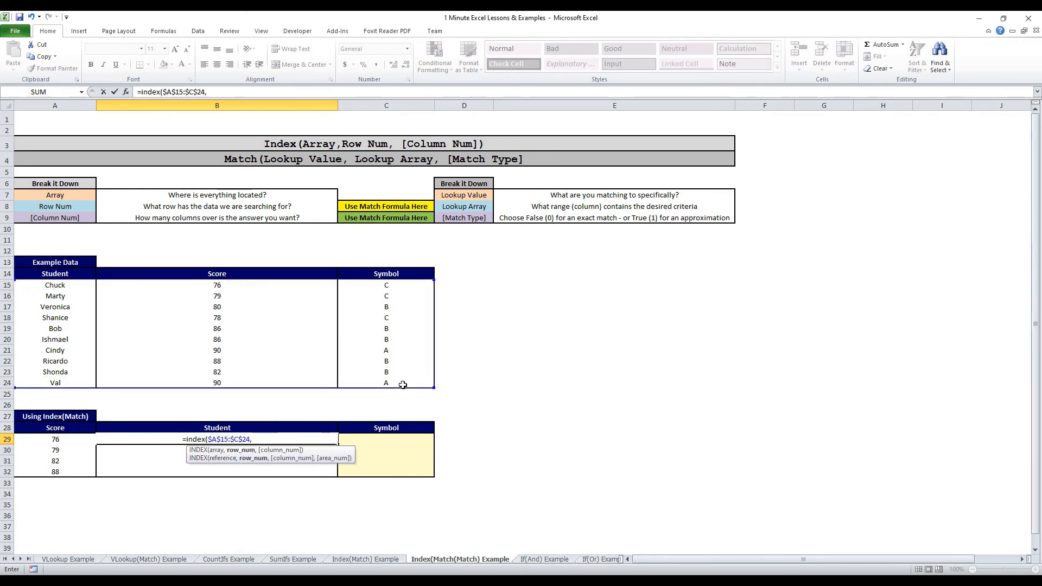
{"action": "type", "text": "match"}
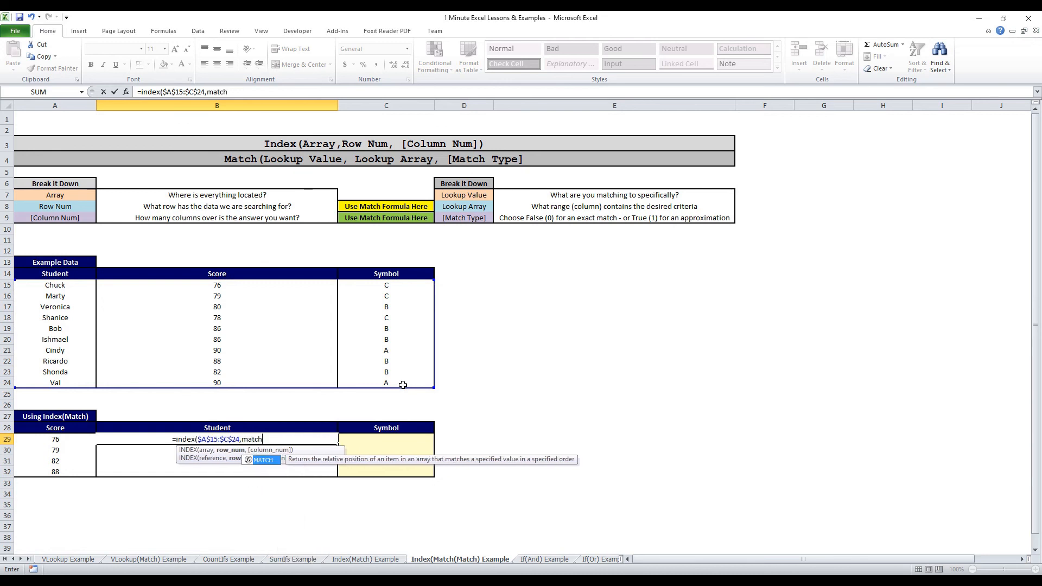
{"action": "type", "text": "("}
{"action": "left_click", "coordinate": [56, 441]}
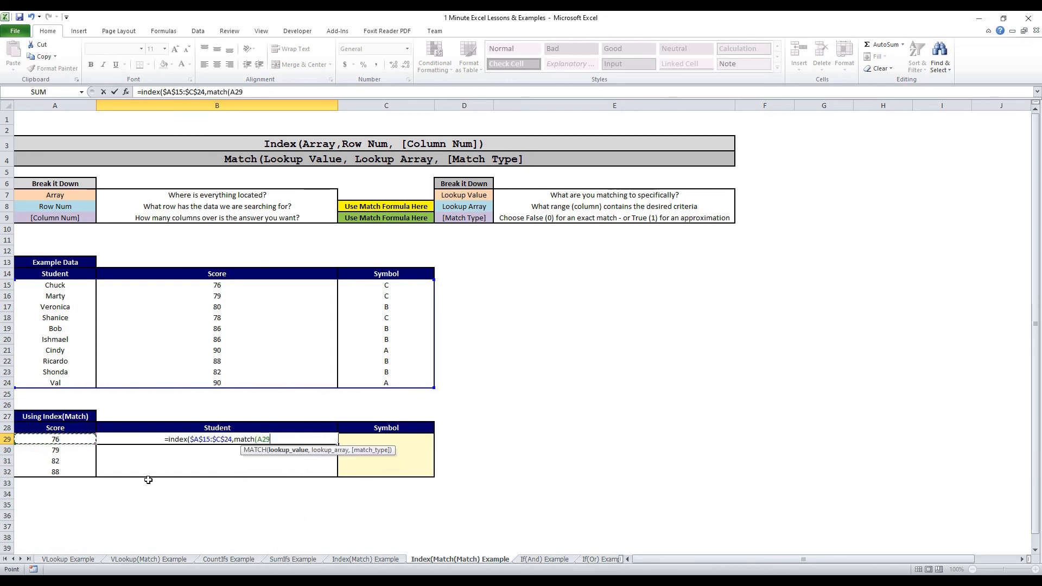
{"action": "key", "text": "F4"}
{"action": "key", "text": "F4"}
{"action": "key", "text": "F4"}
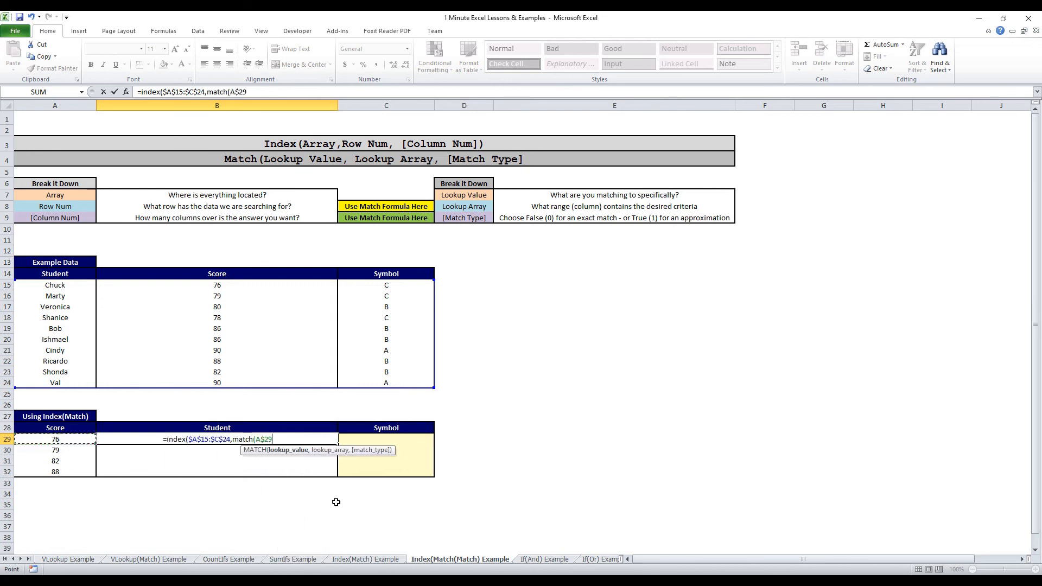
{"action": "type", "text": ","}
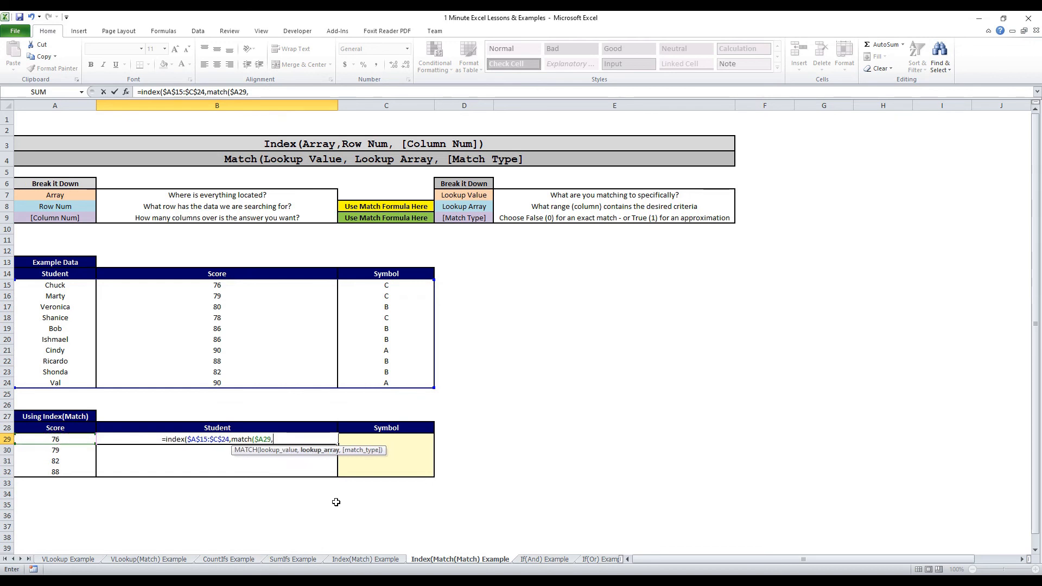
- Complete the row MATCH with the absolute score range $B$15:$B$24 as lookup array and 0 for an exact match
{"action": "left_click_drag", "start_coordinate": [222, 284], "coordinate": [233, 382]}
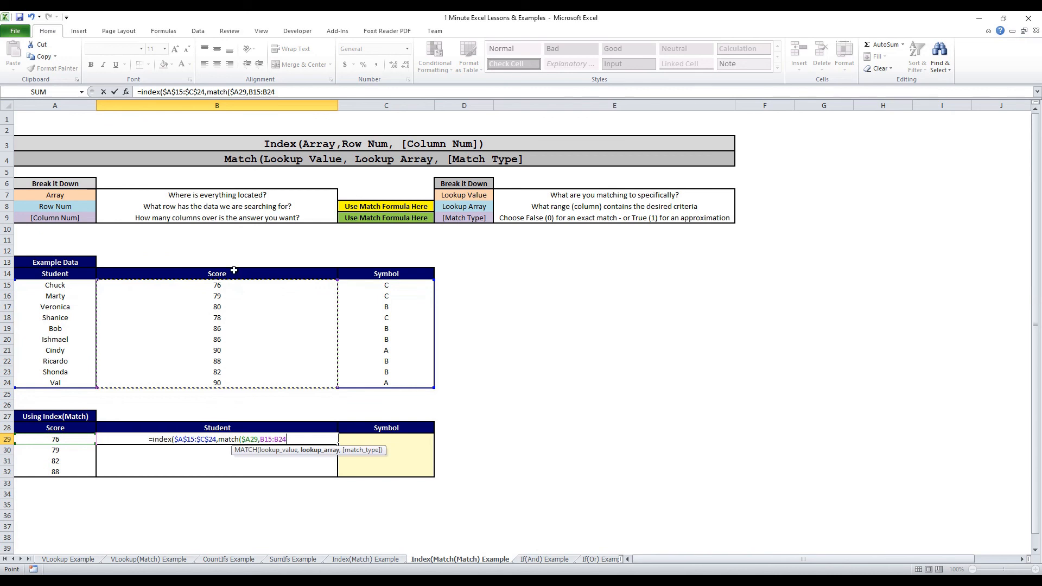
{"action": "key", "text": "F4"}
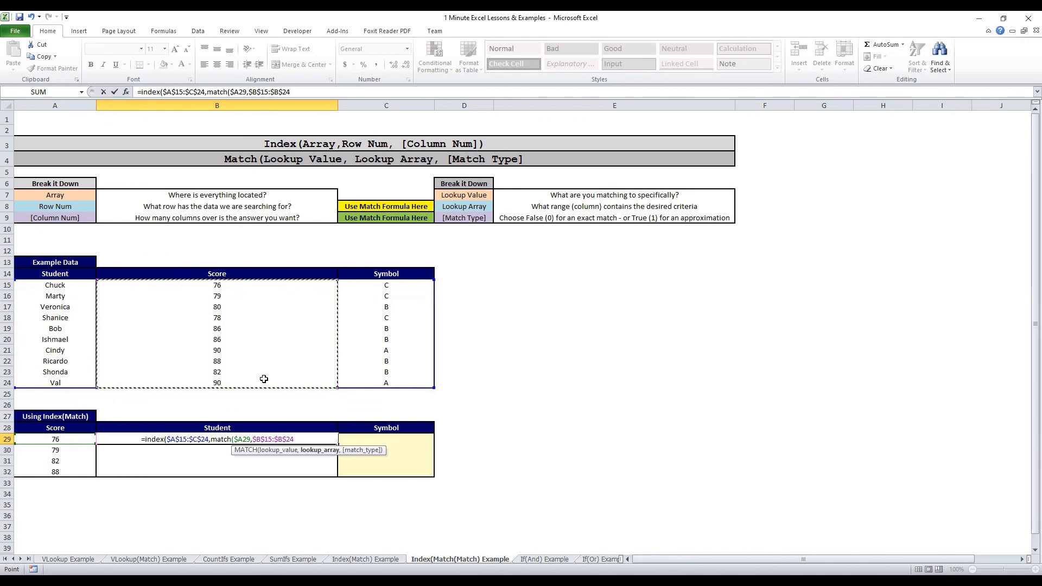
{"action": "type", "text": ",0"}
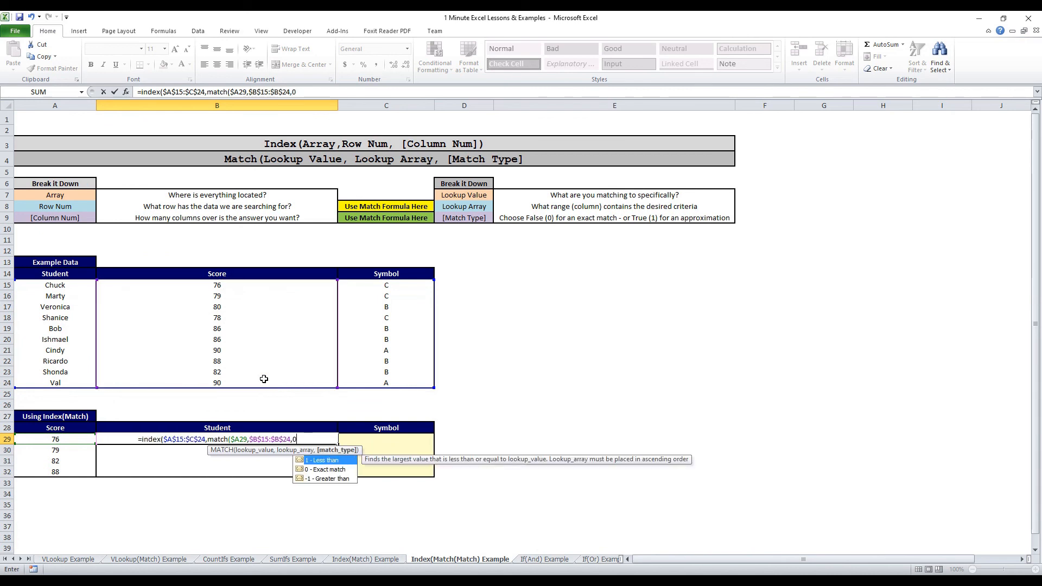
{"action": "type", "text": ")"}
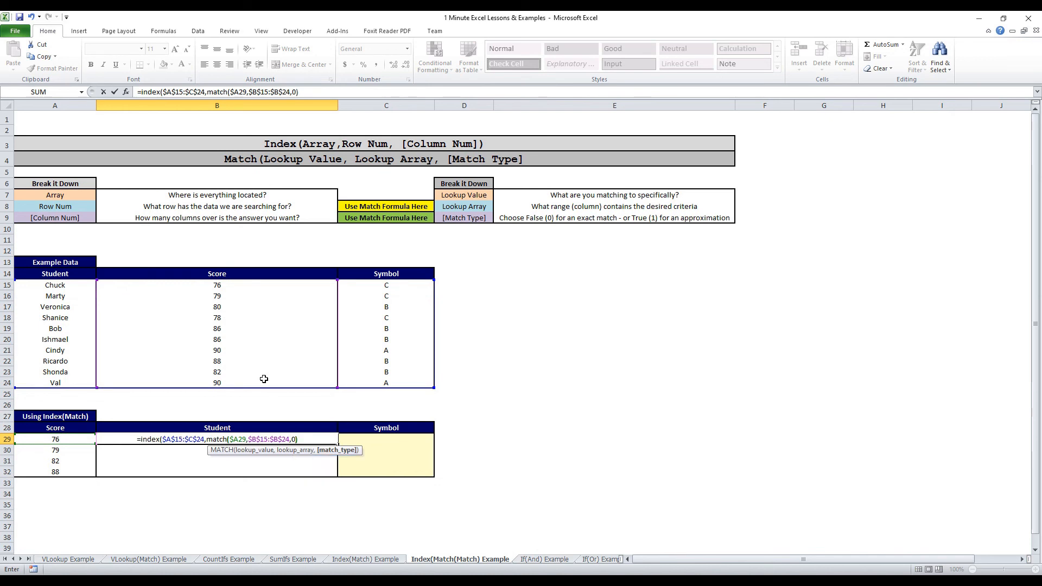
- Nest a second MATCH as the INDEX column number, with the Student header B$28 as its lookup value, row locked only
{"action": "type", "text": ","}
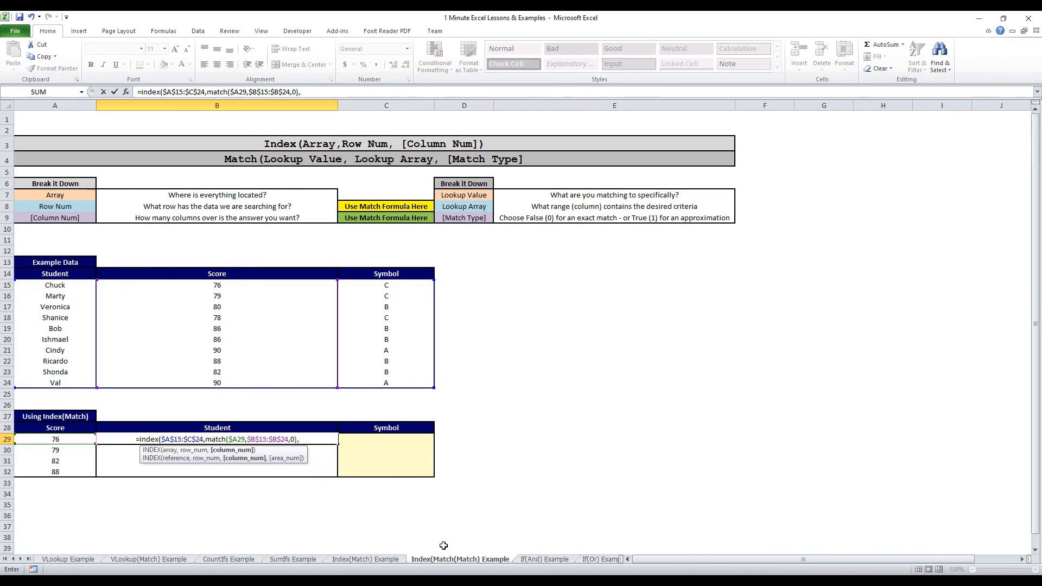
{"action": "type", "text": "match("}
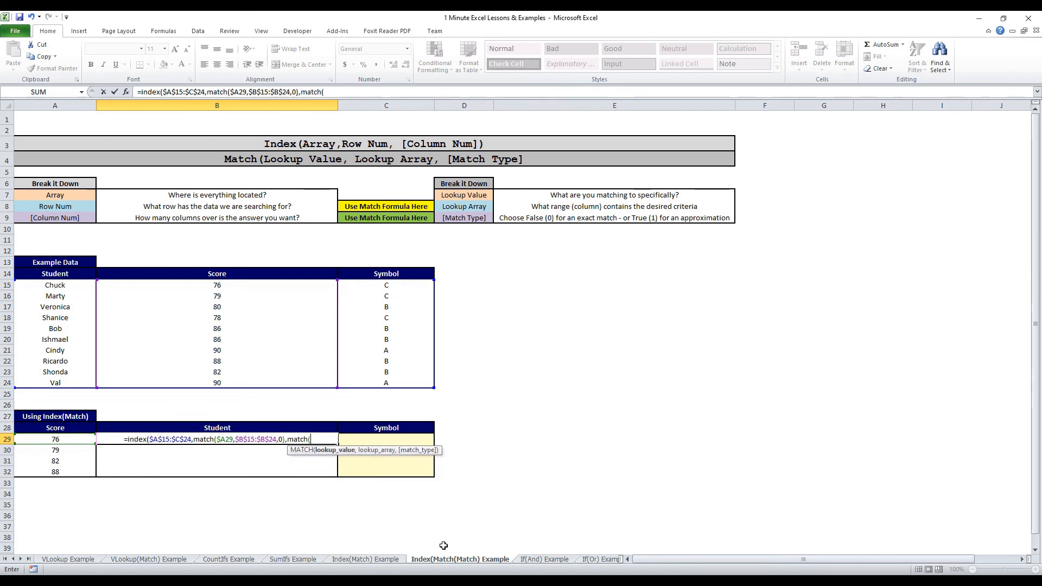
{"action": "left_click", "coordinate": [217, 428]}
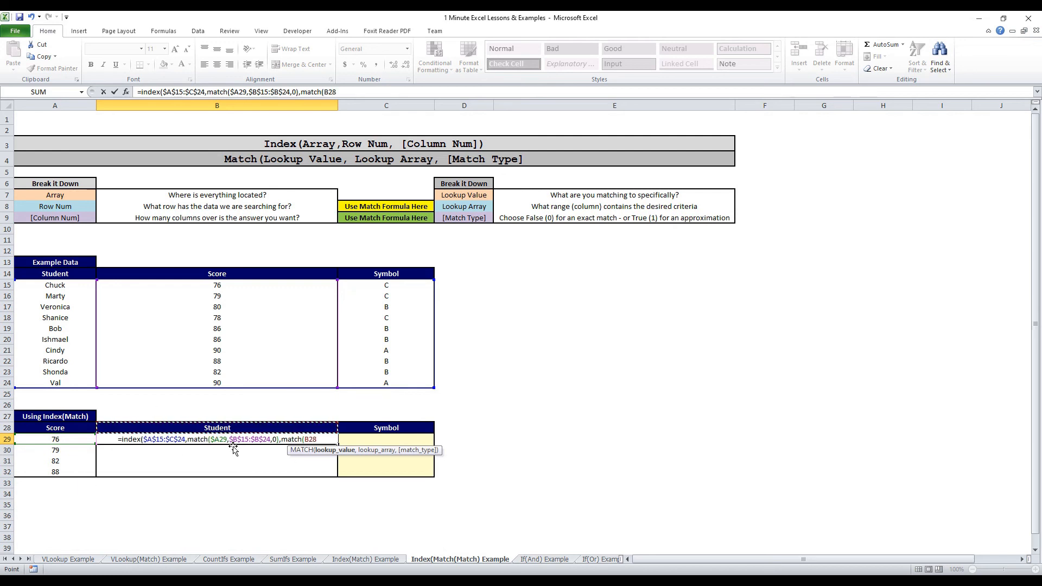
{"action": "key", "text": "F4"}
{"action": "key", "text": "F4"}
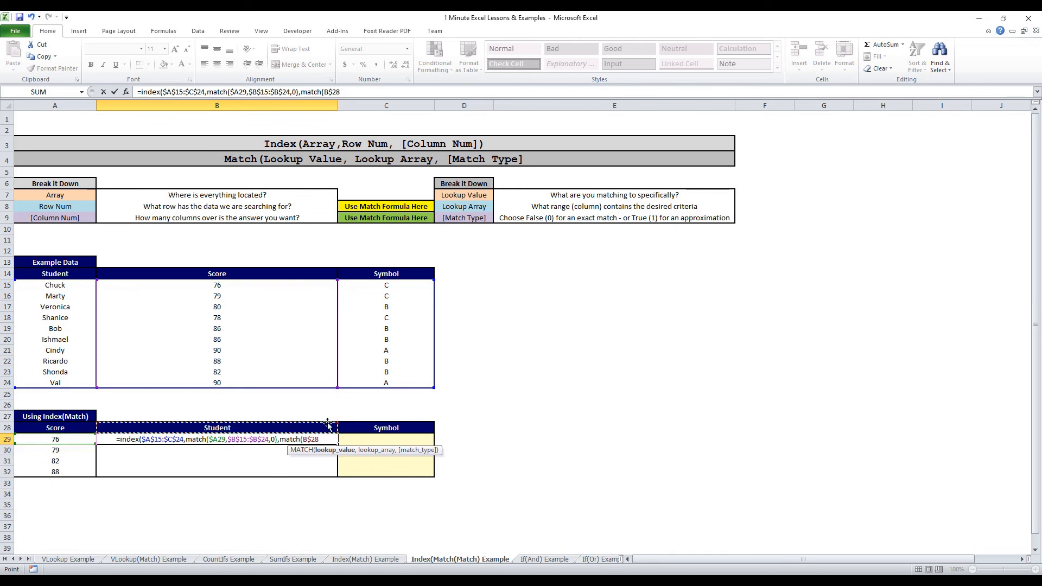
{"action": "type", "text": ","}
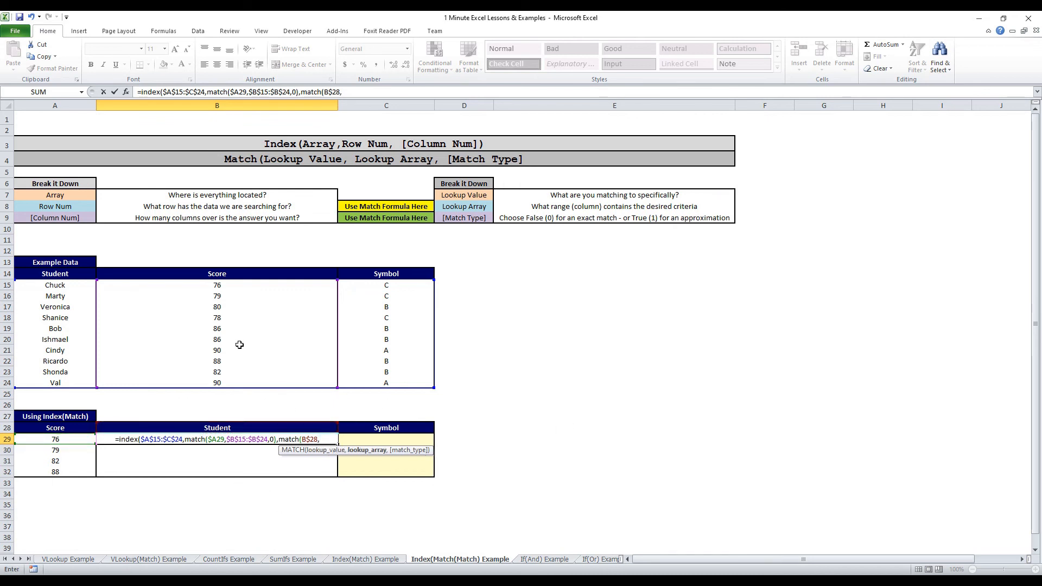
- Complete the column MATCH with the absolute header range $A$14:$C$14 and exact match 0, and enter the finished formula in B29
{"action": "left_click_drag", "start_coordinate": [48, 273], "coordinate": [400, 274]}
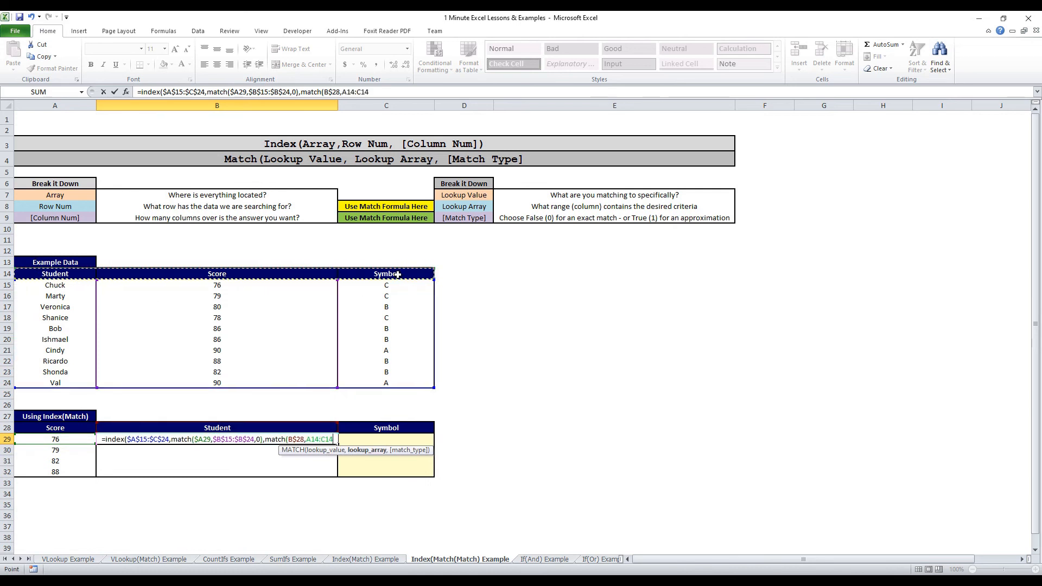
{"action": "key", "text": "F4"}
{"action": "type", "text": ","}
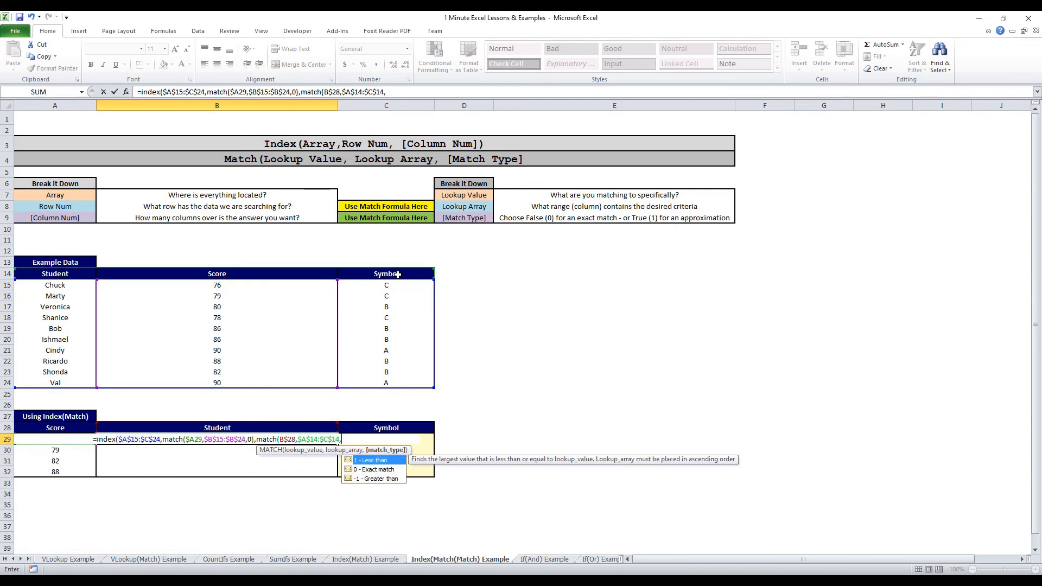
{"action": "type", "text": "0"}
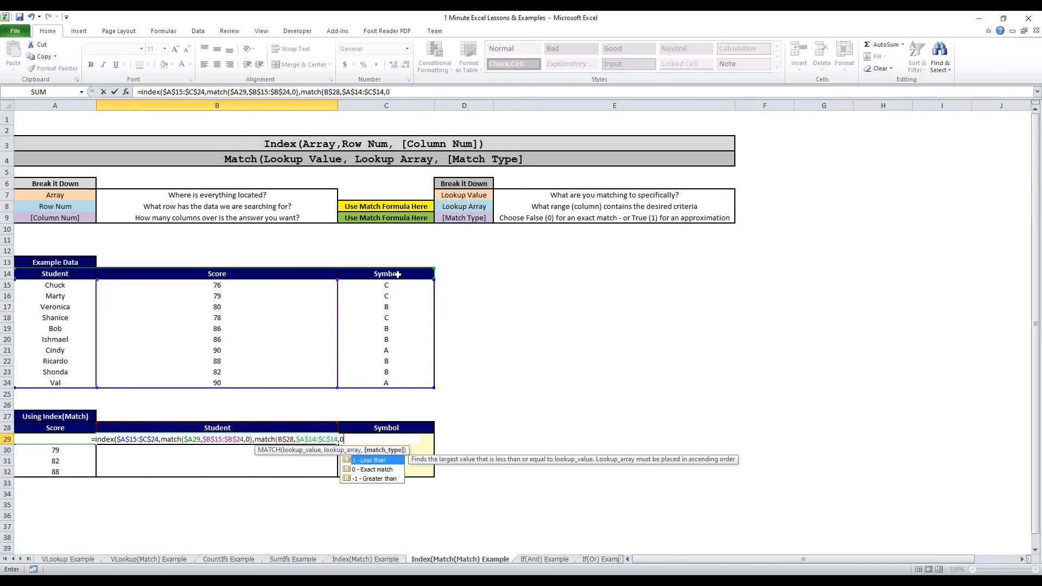
{"action": "type", "text": ")"}
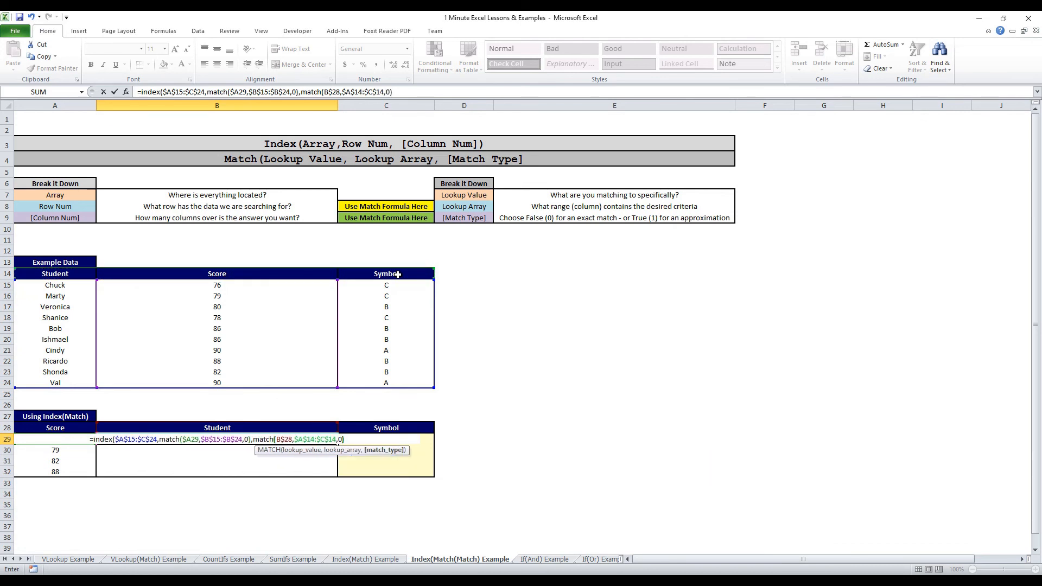
{"action": "type", "text": ")"}
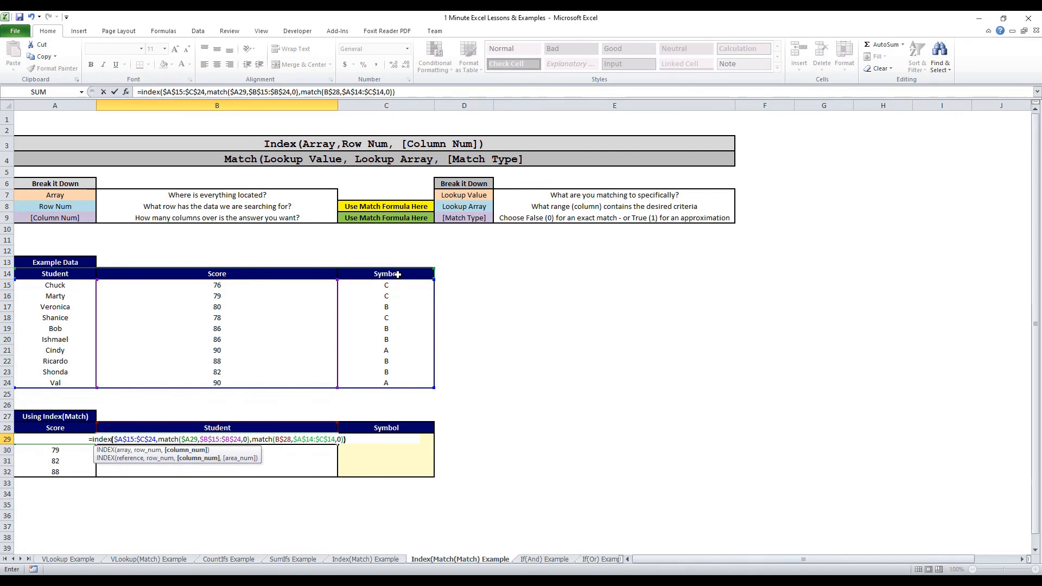
{"action": "key", "text": "Return"}
- Copy the B29 formula and paste only formulas with Paste Special across the student and symbol cells B29:C32
{"action": "key", "text": "Up"}
{"action": "key", "text": "ctrl+c"}
{"action": "key", "text": "shift+Right"}
{"action": "key", "text": "shift+Down"}
{"action": "key", "text": "shift+Down"}
{"action": "key", "text": "shift+Down"}
{"action": "key", "text": "ctrl+alt+v"}
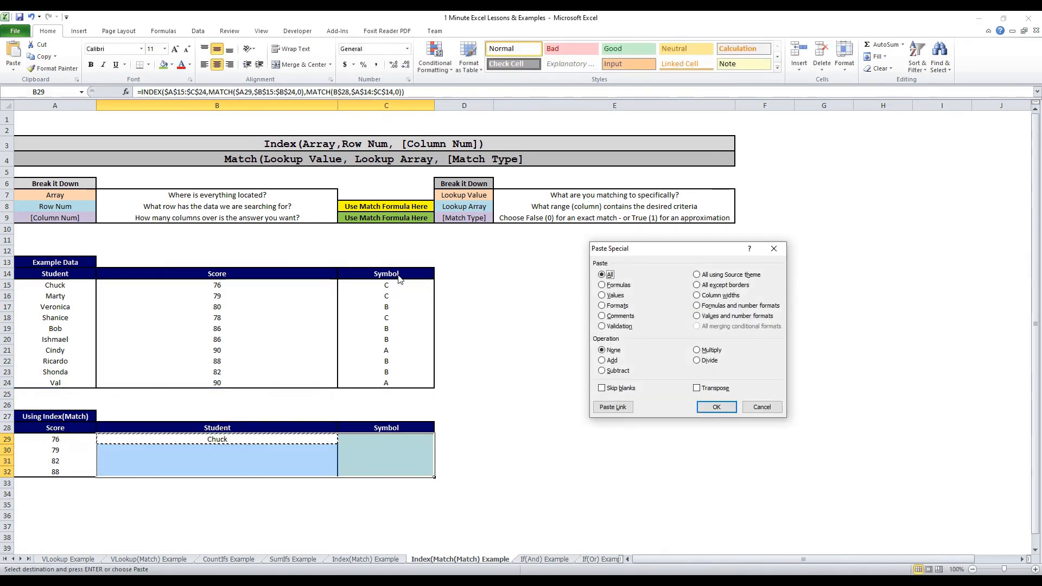
{"action": "key", "text": "f"}
{"action": "key", "text": "Return"}
{"action": "key", "text": "Right"}
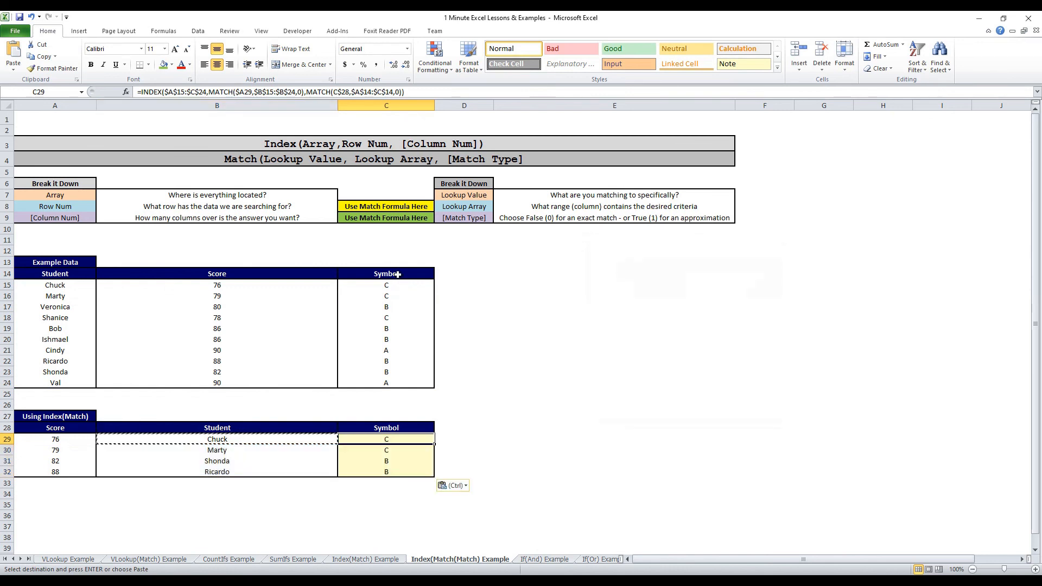